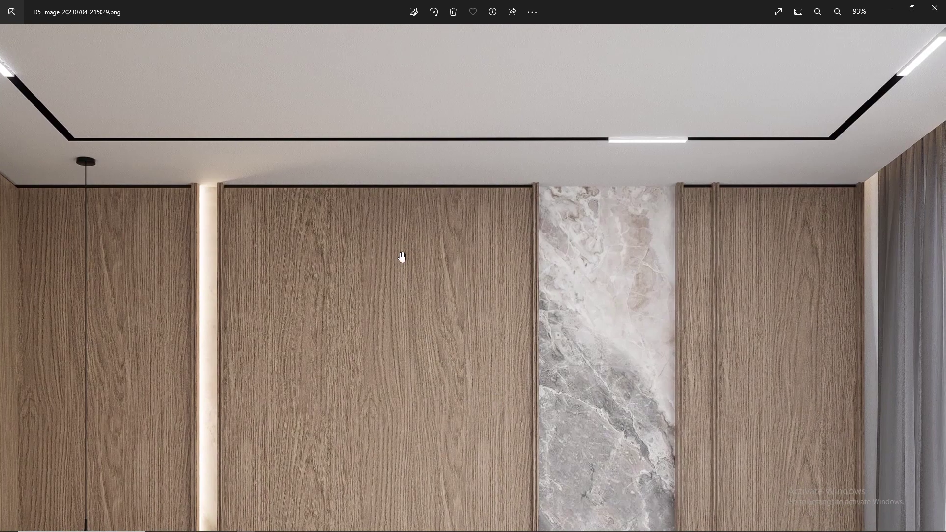
Examine the finished bedroom render, from the ceiling and wall panels down to the shelving, bedside table and bed.
left_click_drag(383, 232, 589, 254)
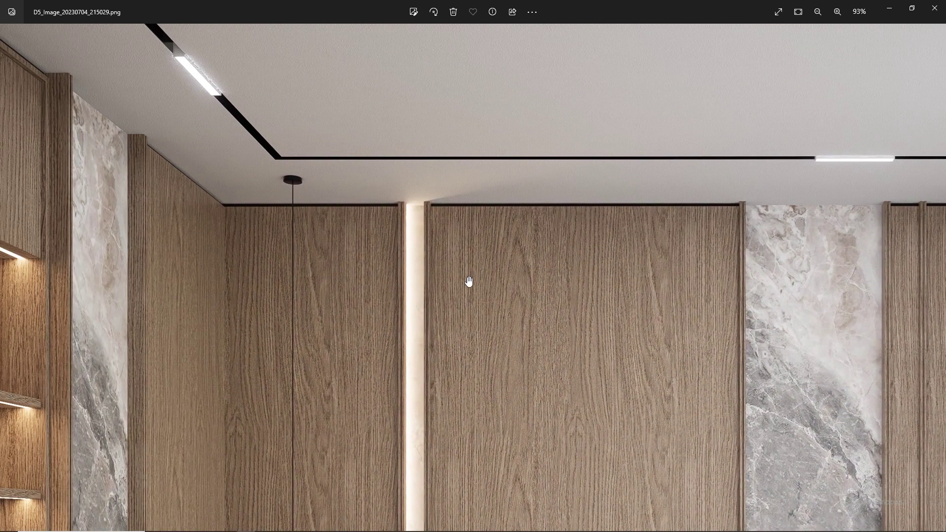
left_click_drag(469, 281, 612, 224)
left_click_drag(424, 369, 513, 239)
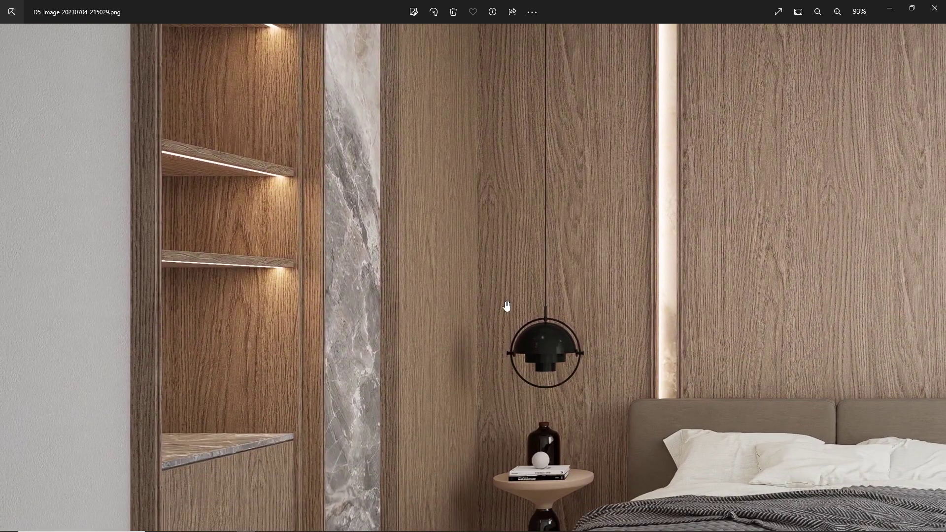
left_click_drag(477, 374, 472, 167)
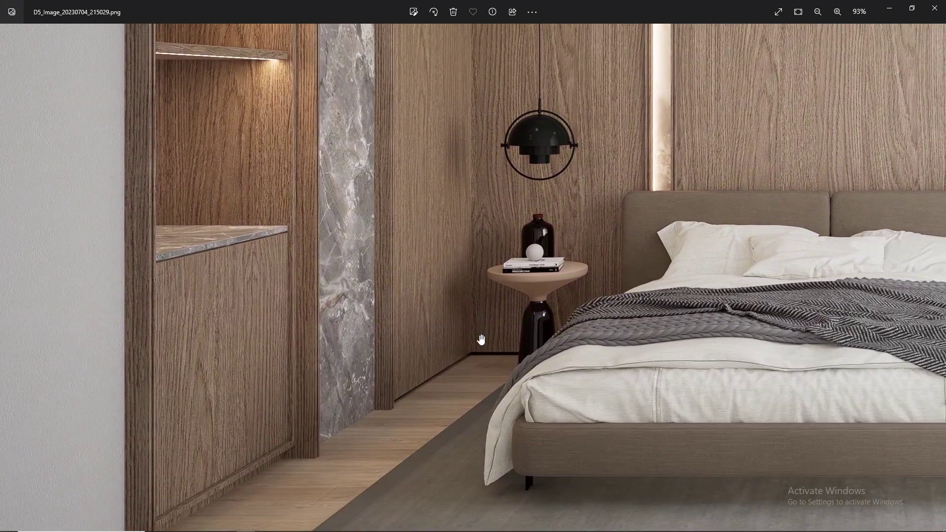
scroll(481, 339, "down", 3)
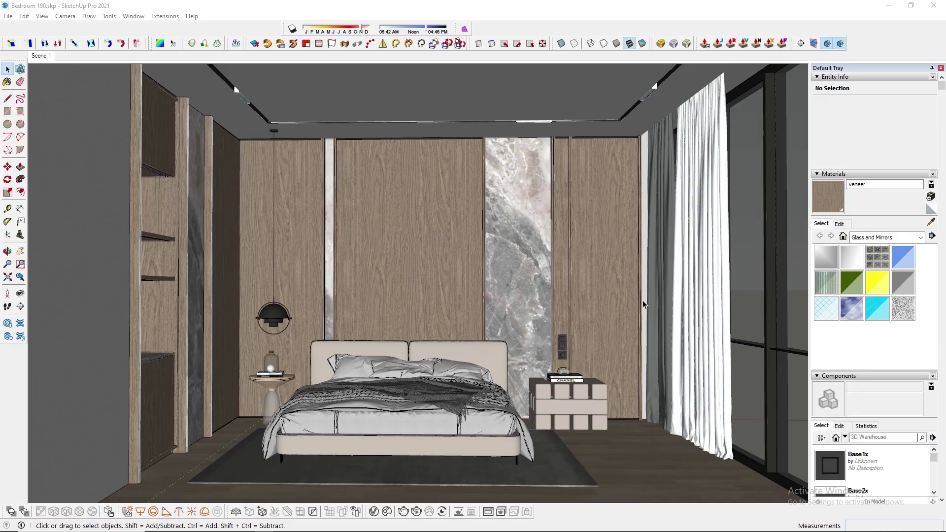
Switch to SketchUp, restore the Scene 1 view and purge unused items from the bedroom model.
middle_click_drag(643, 304, 581, 320)
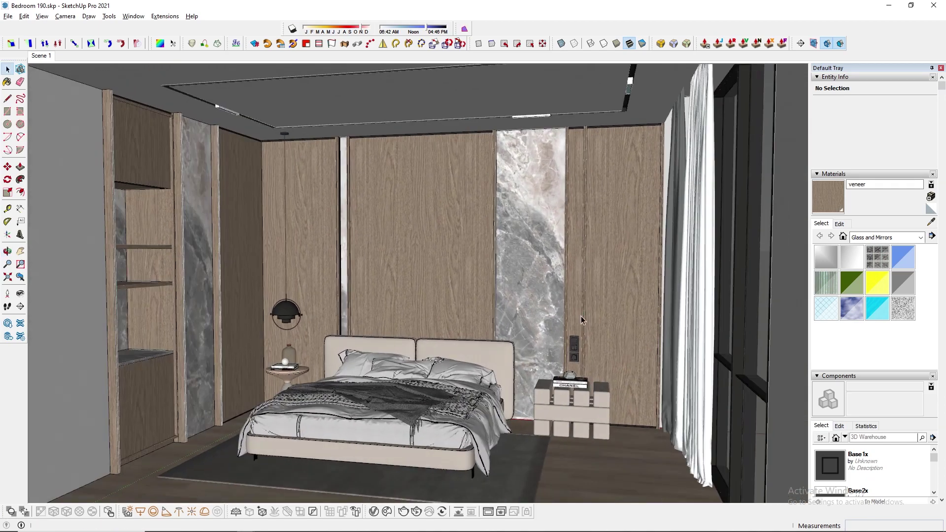
left_click(43, 57)
left_click(133, 16)
left_click(148, 66)
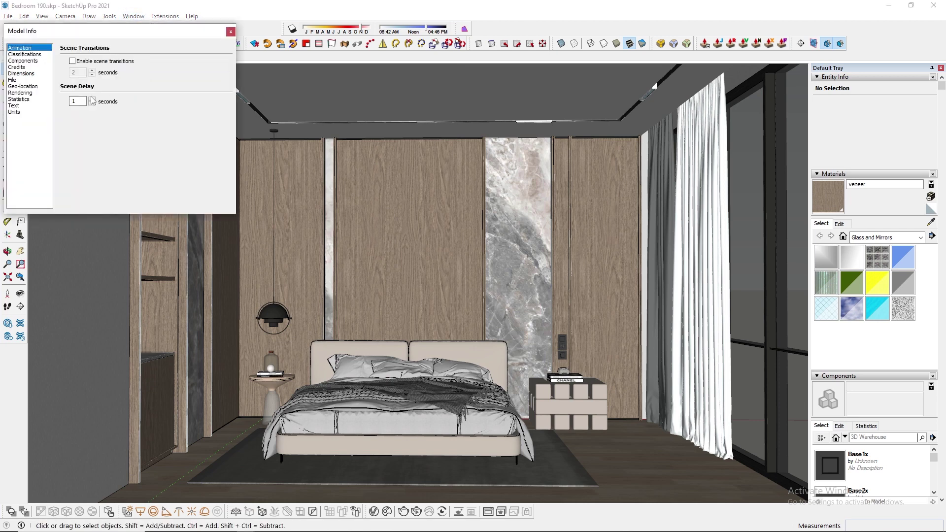
left_click(20, 99)
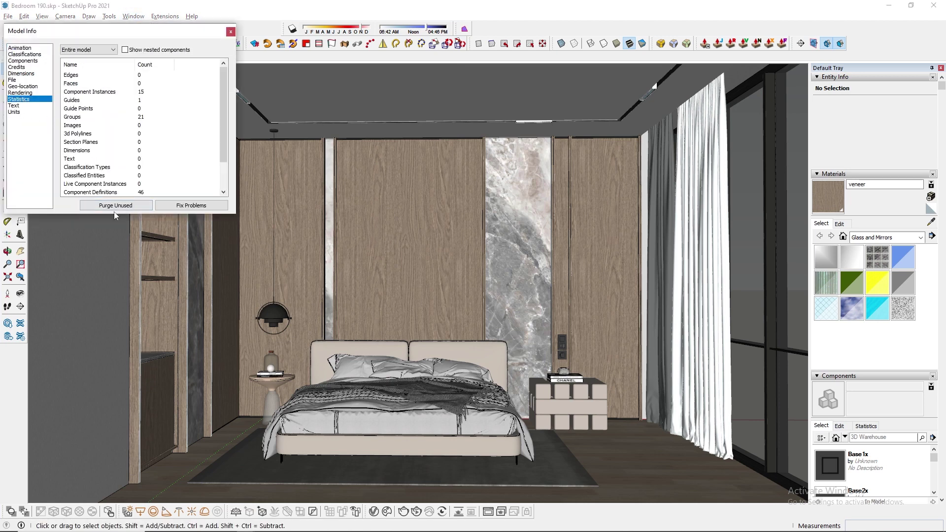
left_click(230, 32)
Unhide all hidden objects in the bedroom model.
left_click(24, 16)
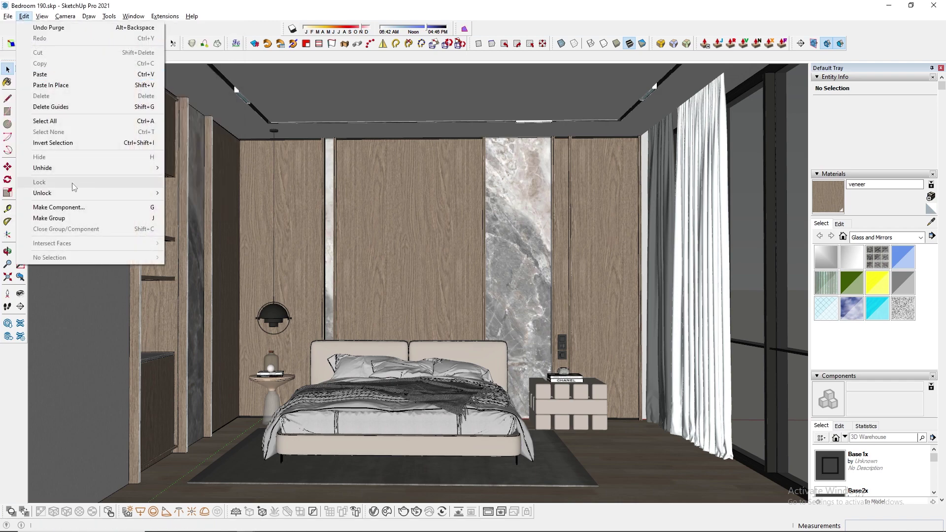
mouse_move(158, 168)
left_click(192, 192)
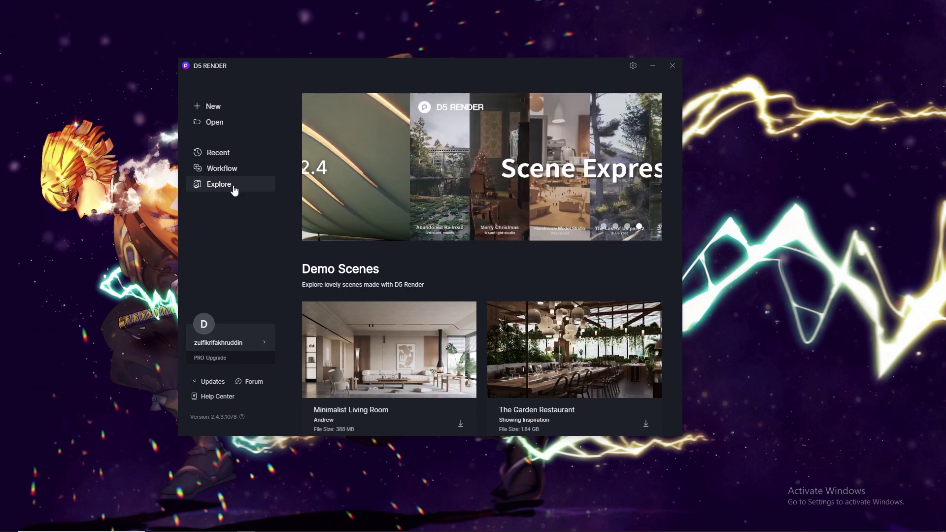
Switch to D5 Render and open Bedroom 190.skp from the #190 bedroom folder.
left_click(226, 125)
left_click(195, 260)
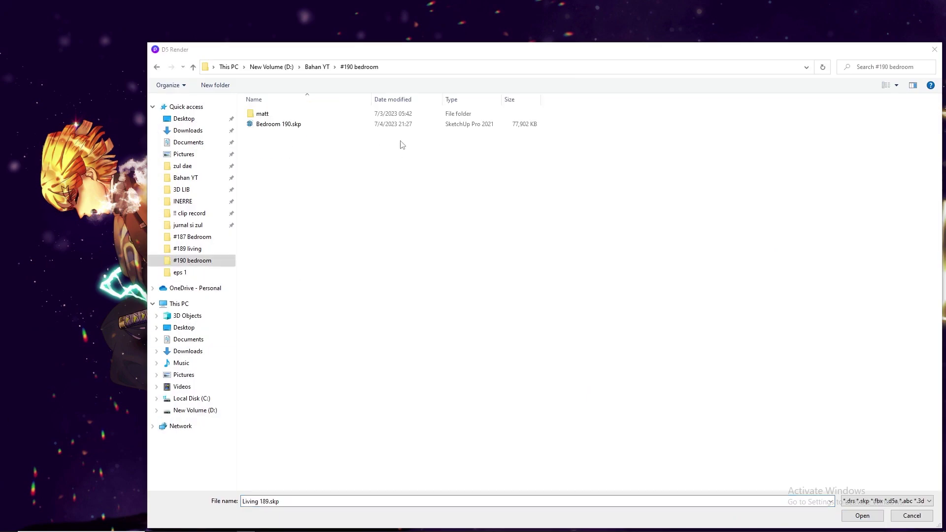
double_click(299, 127)
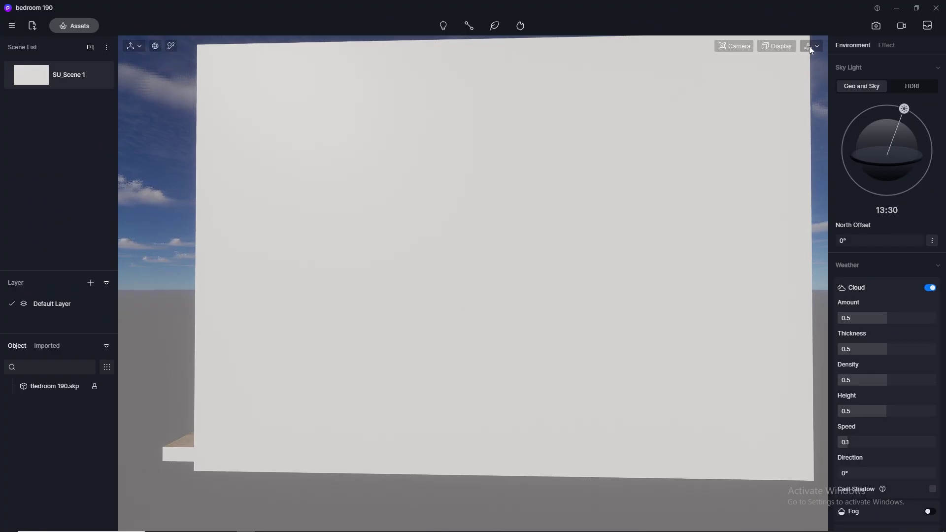
Bring the camera inside the bedroom facing the bed wall and set the navigation mode to Fly.
left_click(820, 45)
left_click(801, 76)
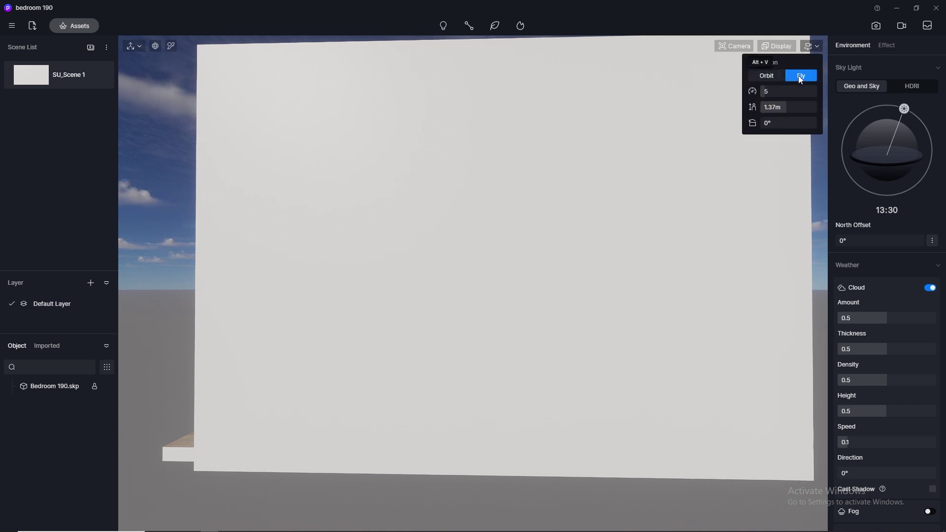
left_click(772, 75)
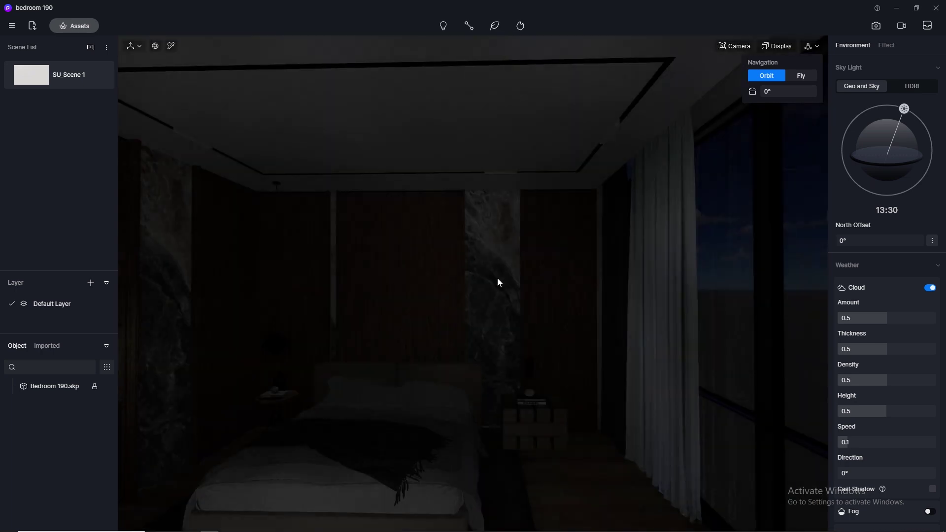
left_click(817, 46)
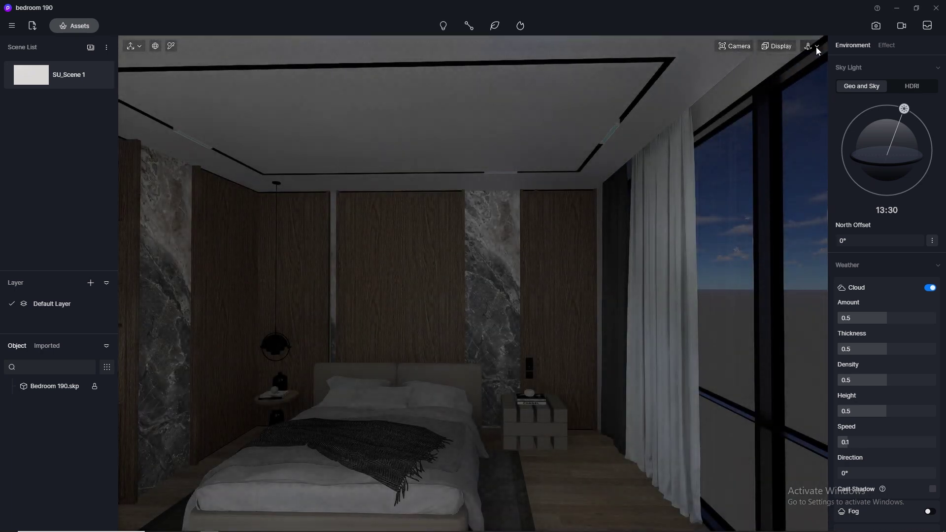
left_click(816, 46)
left_click(802, 75)
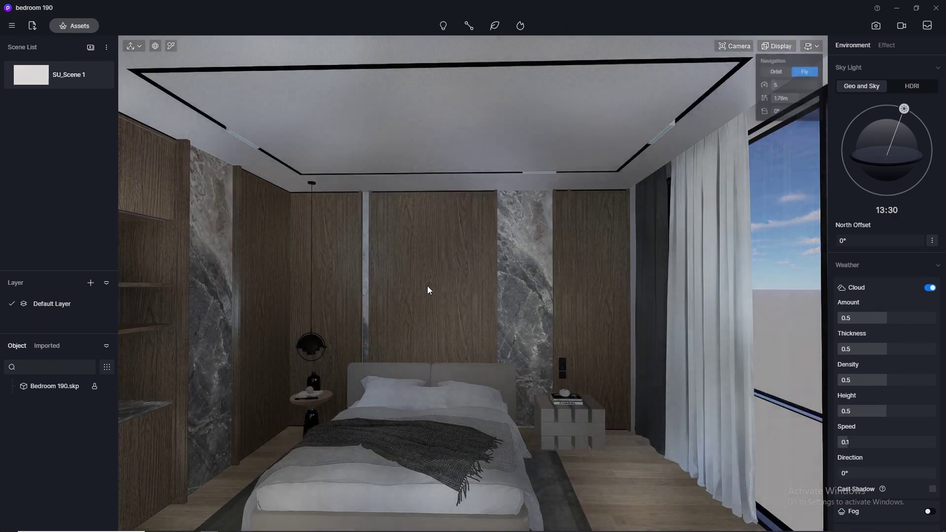
mouse_move(427, 286)
right_mouse_down()
mouse_move(449, 286)
mouse_move(433, 285)
right_mouse_up()
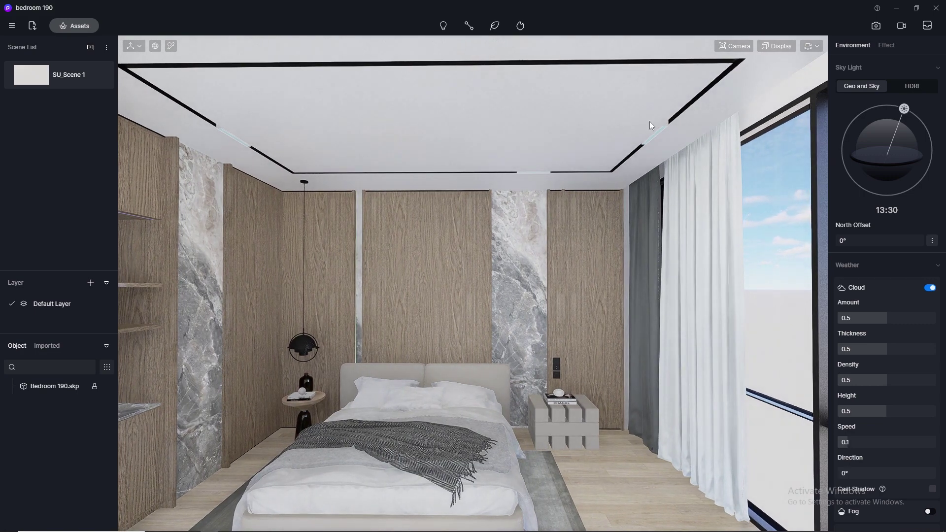
Turn on the rule-of-thirds grid overlay and shift the camera sideways in the room.
left_click(788, 45)
left_click(804, 76)
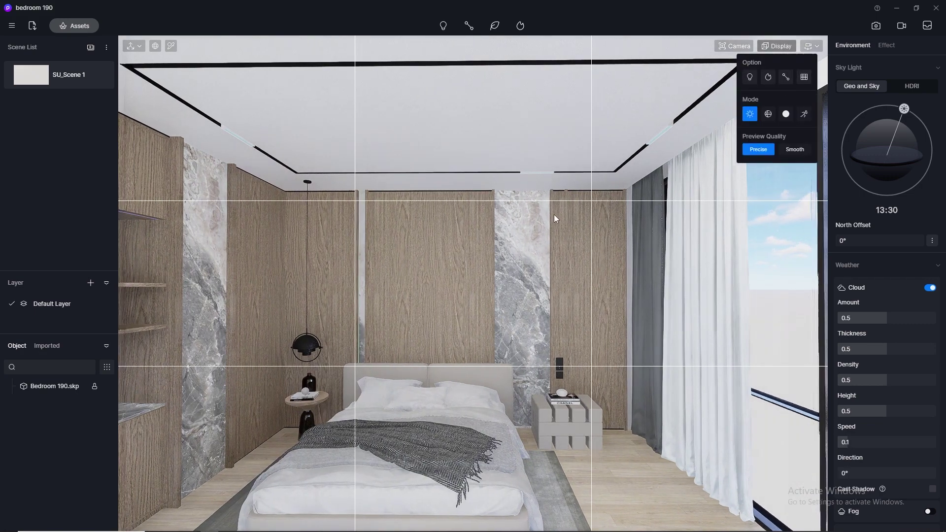
key("a")
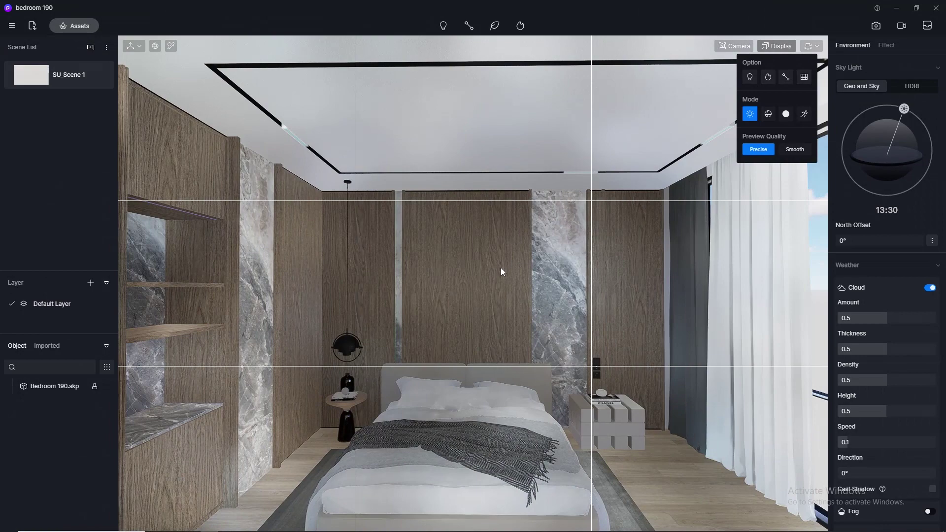
left_click(506, 269)
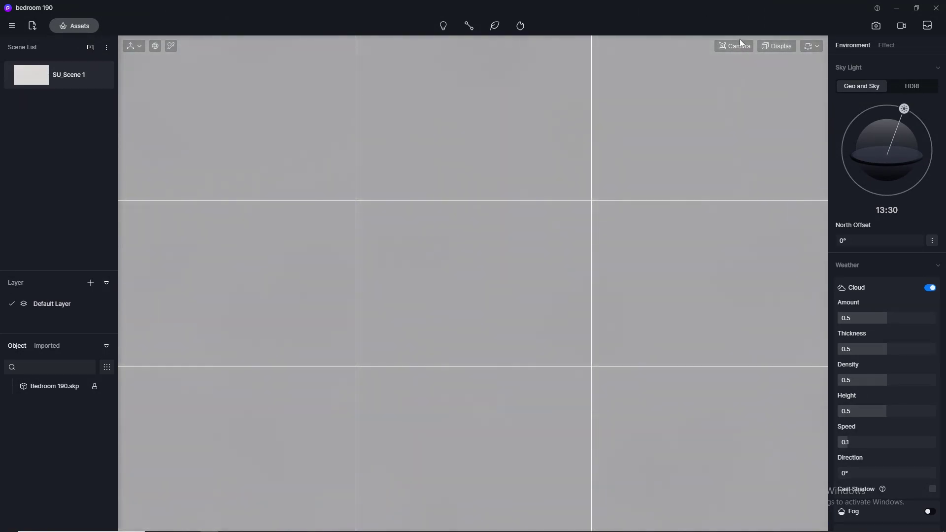
Set the camera clipping value to 51.9 and move the camera to frame the bed, shelving and curtains.
left_click(740, 39)
left_click(740, 45)
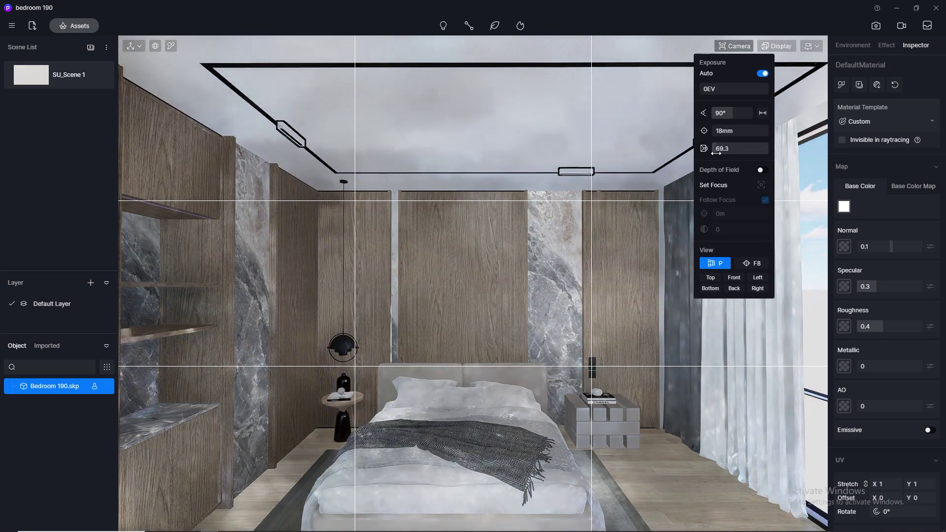
mouse_move(715, 153)
left_mouse_down()
mouse_move(699, 154)
mouse_move(714, 155)
left_mouse_up()
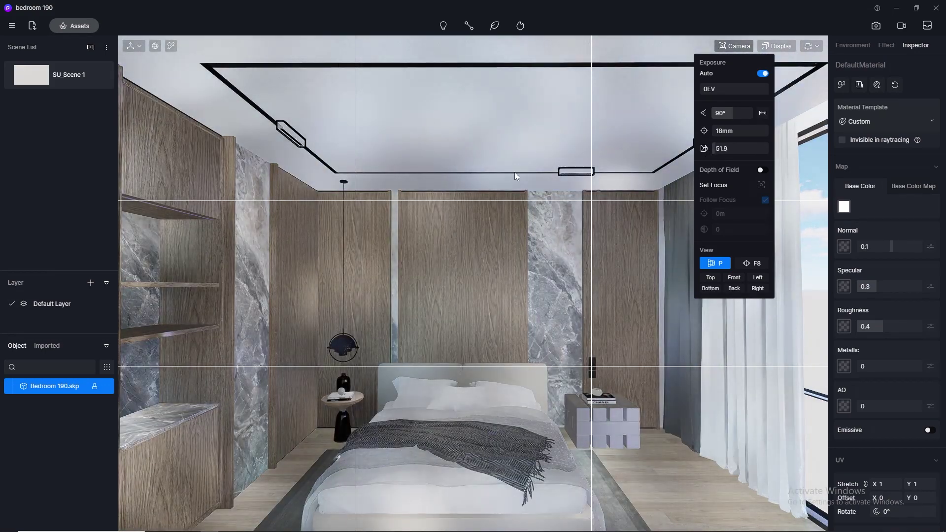
key("a")
key("q")
key("e")
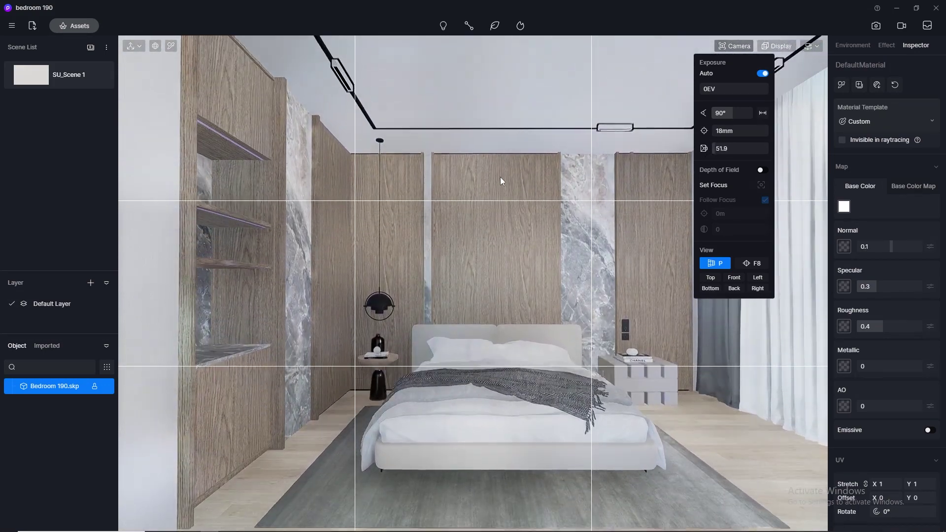
key("d")
key("a")
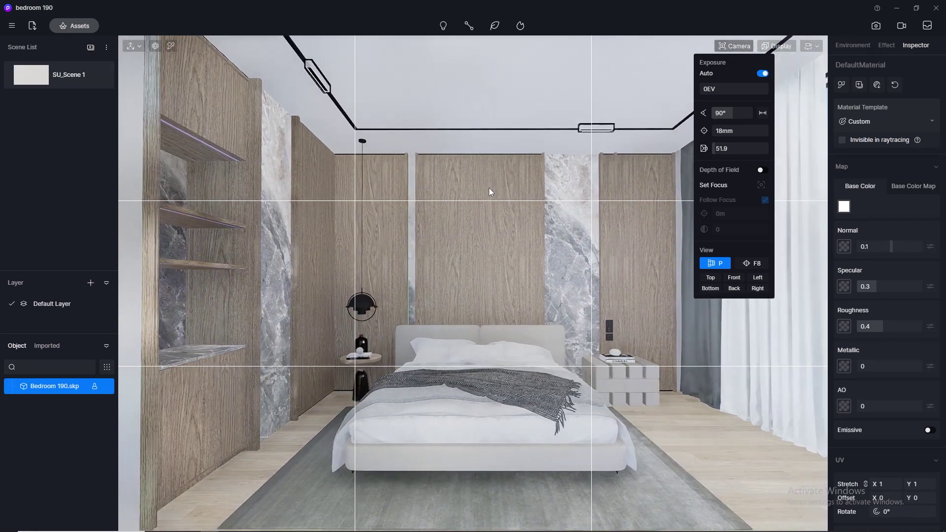
key("s")
key("w")
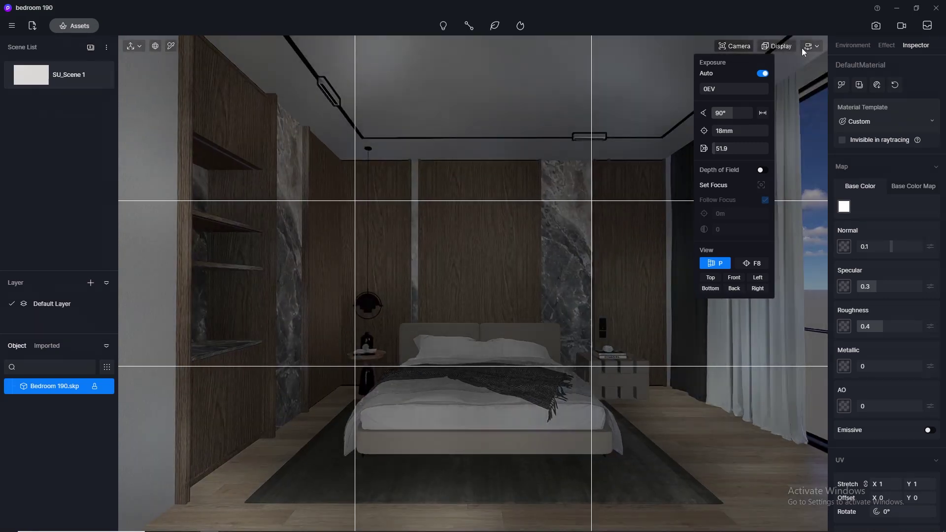
Switch to image rendering with the 2K preset size and set the camera clipping value to 130.2.
left_click(875, 26)
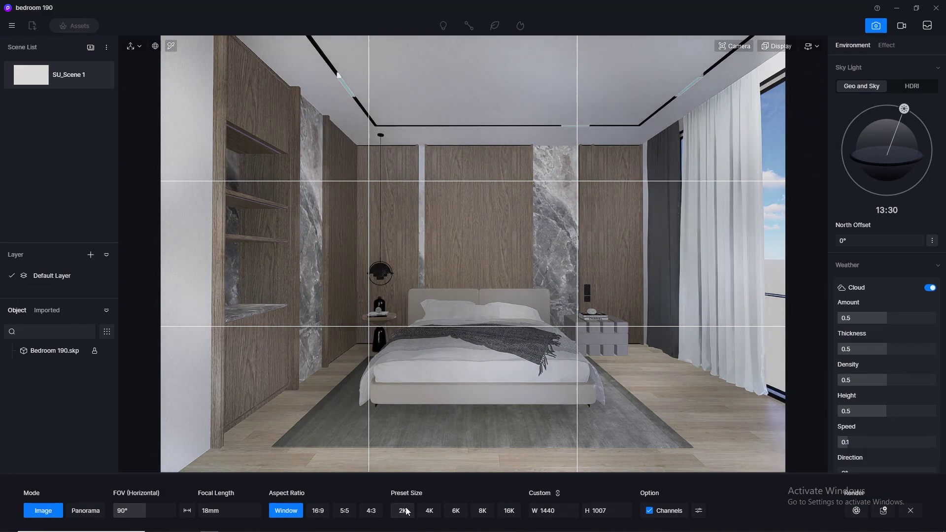
left_click(401, 513)
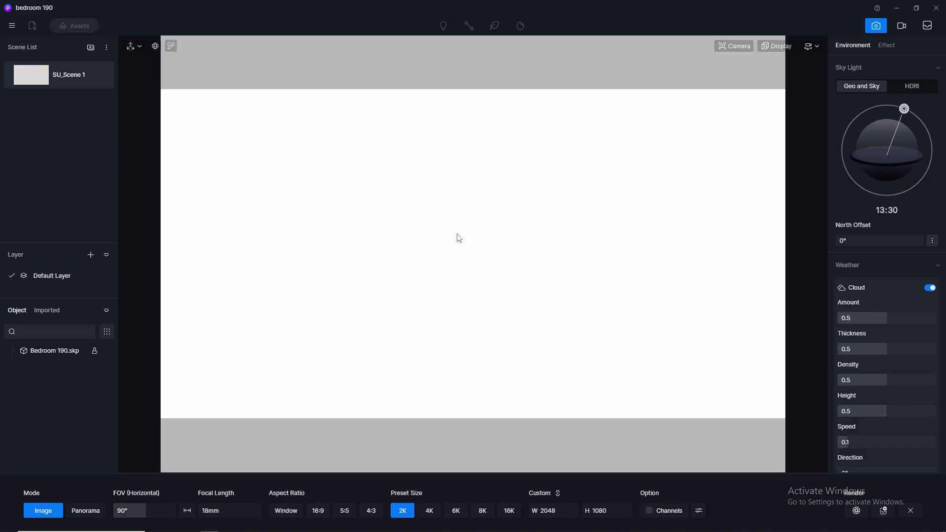
left_click(731, 48)
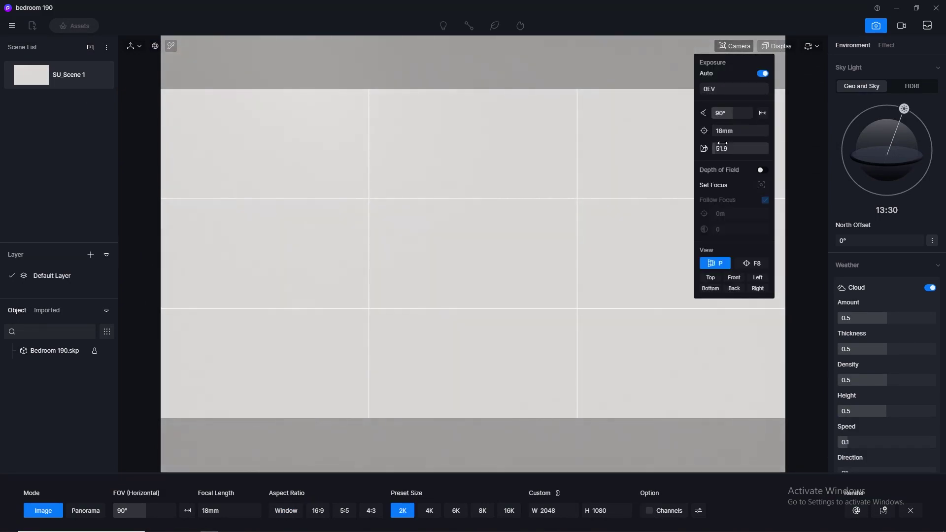
left_click_drag(719, 152, 719, 153)
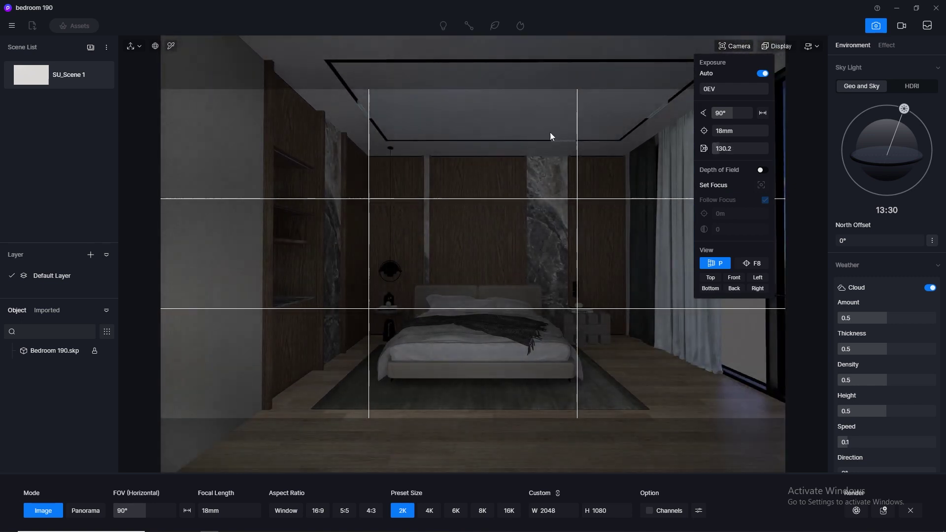
Set the camera's horizontal field of view to 80°.
left_click(729, 112)
type("80")
key("Return")
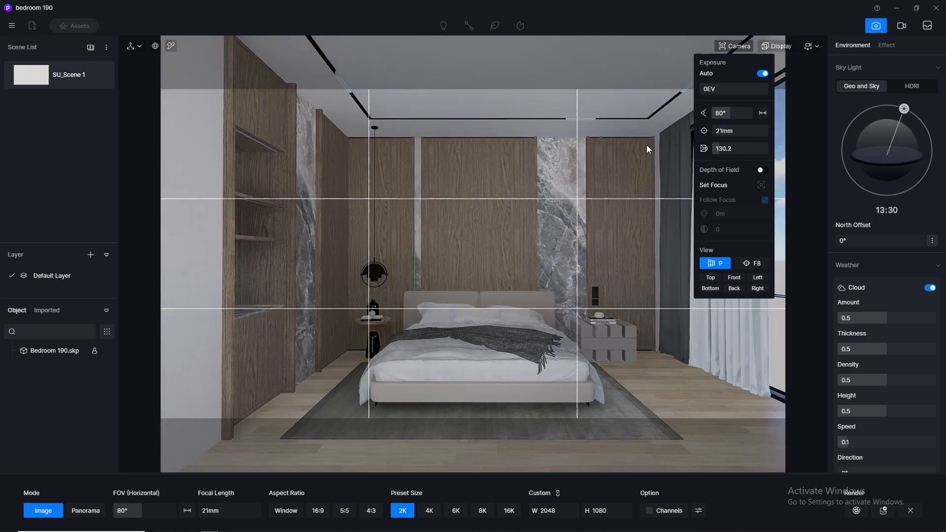
Pull the camera back from the bed and set its clipping value to 165.
scroll(646, 145, "down", 2)
scroll(647, 145, "up", 1)
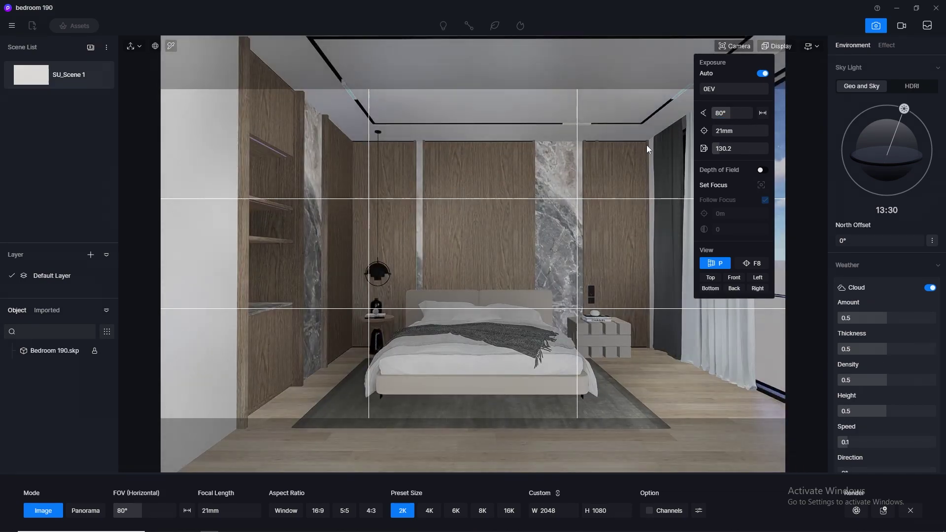
scroll(646, 145, "down", 3)
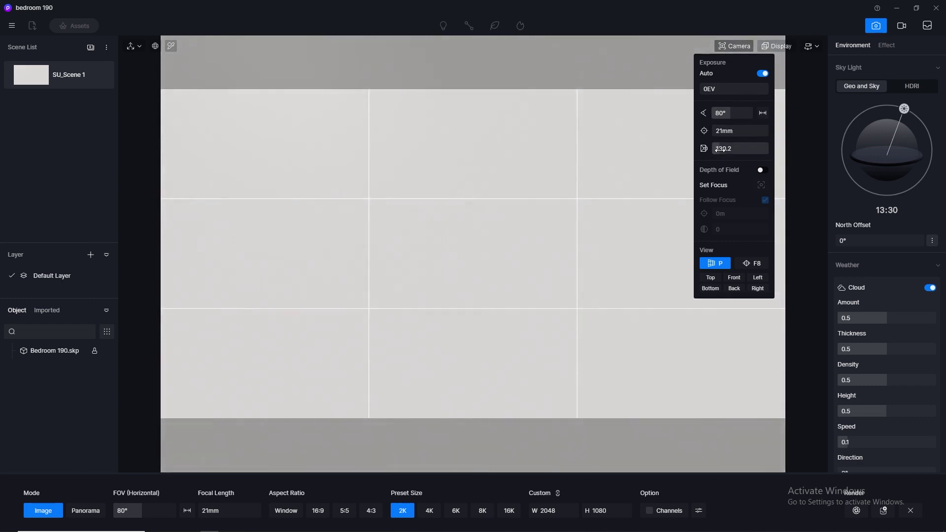
left_click_drag(718, 150, 721, 150)
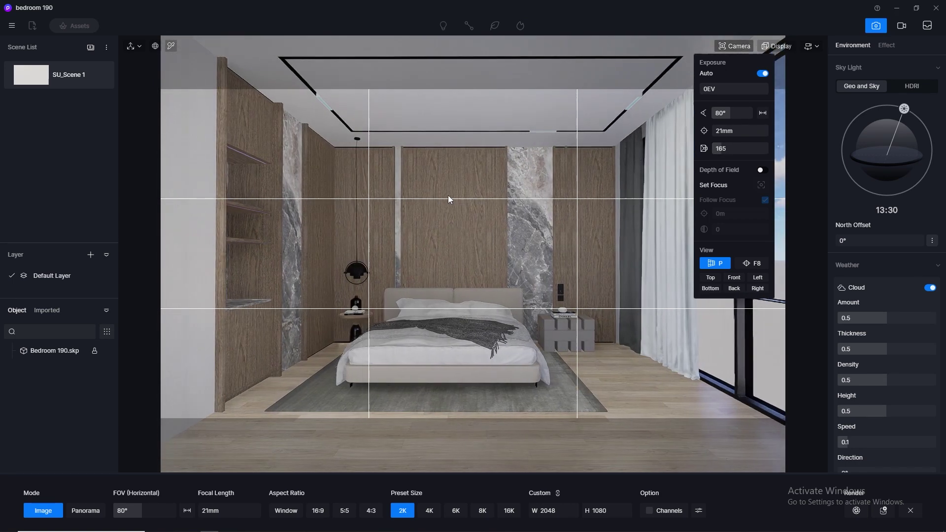
Shift the camera sideways to frame the bedroom and update SU_Scene 1 with this view.
key("a")
key("d")
key("a")
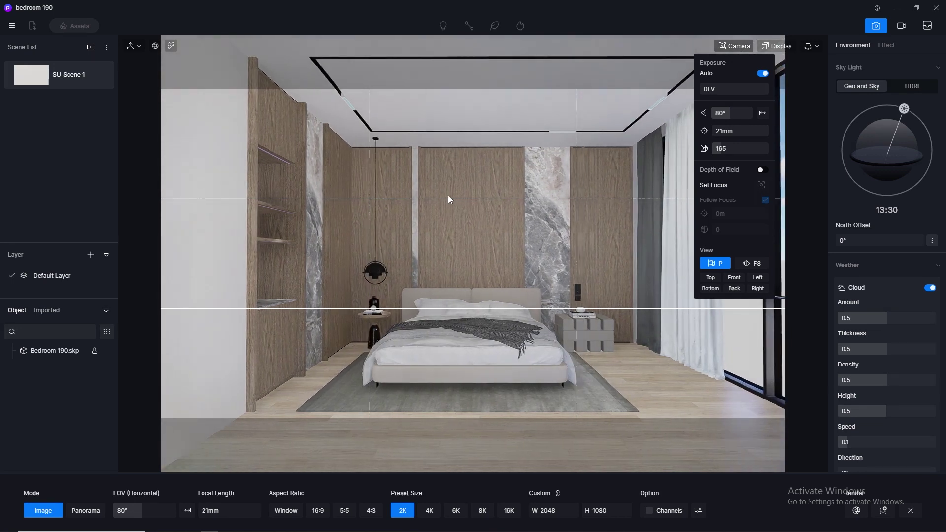
left_click(812, 45)
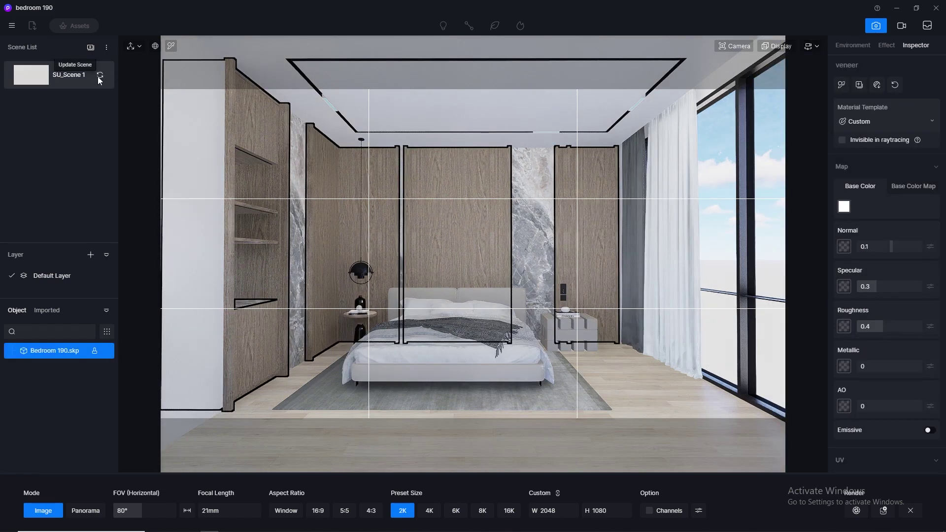
left_click(100, 76)
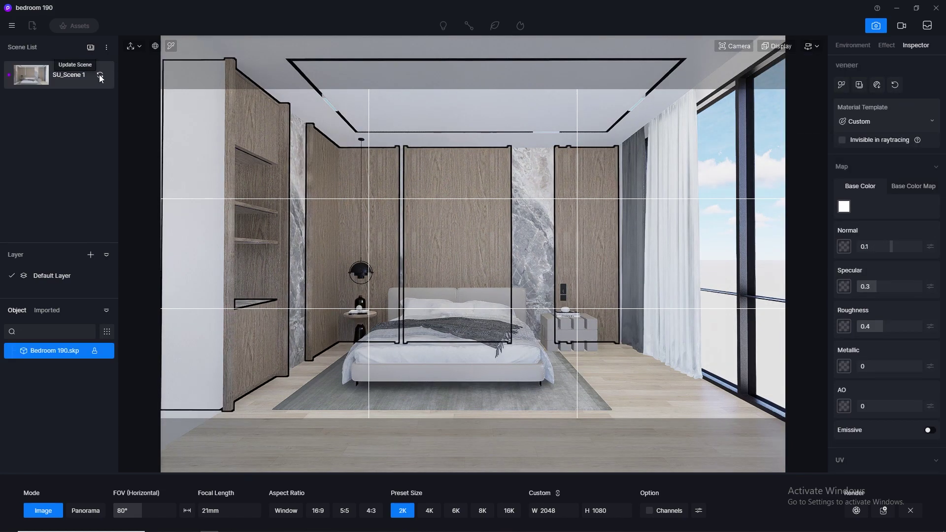
Turn on two-point perspective for the camera and update SU_Scene 1 with the corrected view.
left_click(724, 45)
left_click(752, 264)
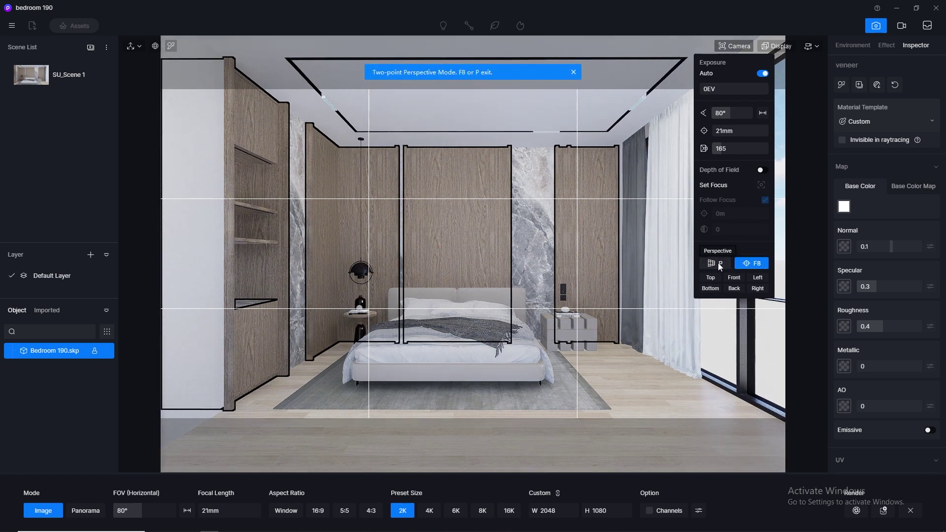
left_click(718, 263)
left_click(747, 263)
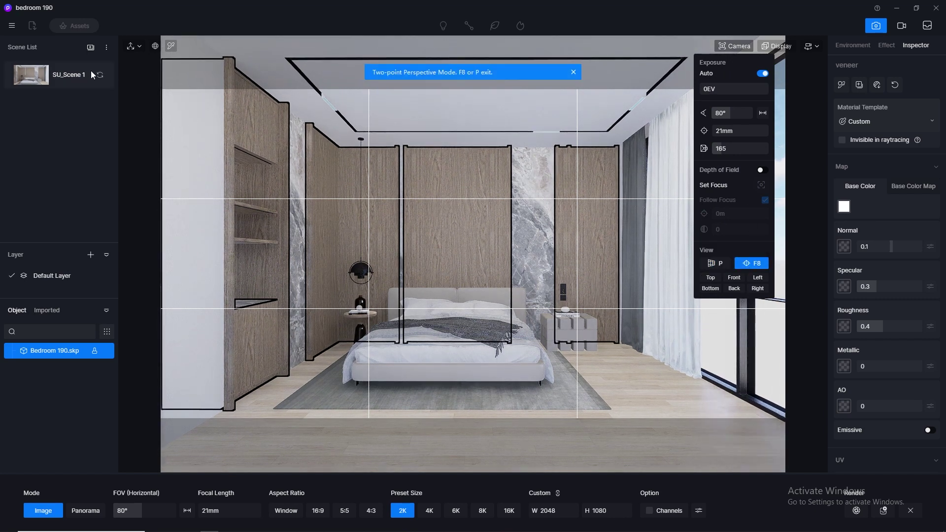
left_click(100, 77)
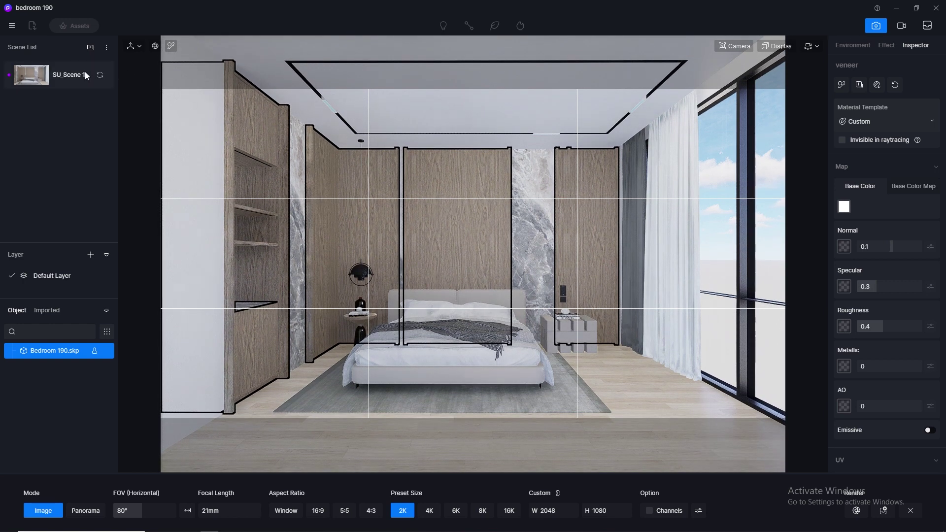
Hide the composition grid overlay in the viewport and save the project.
left_click(809, 46)
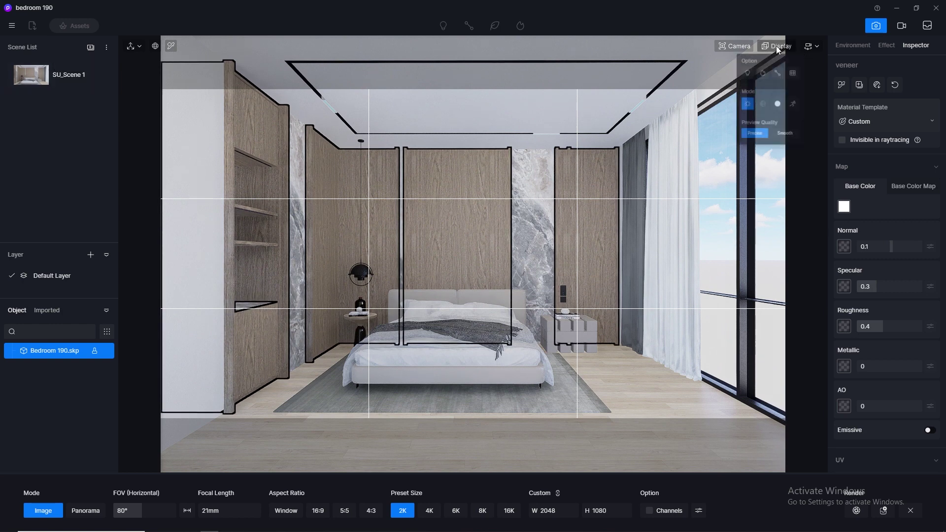
left_click(805, 77)
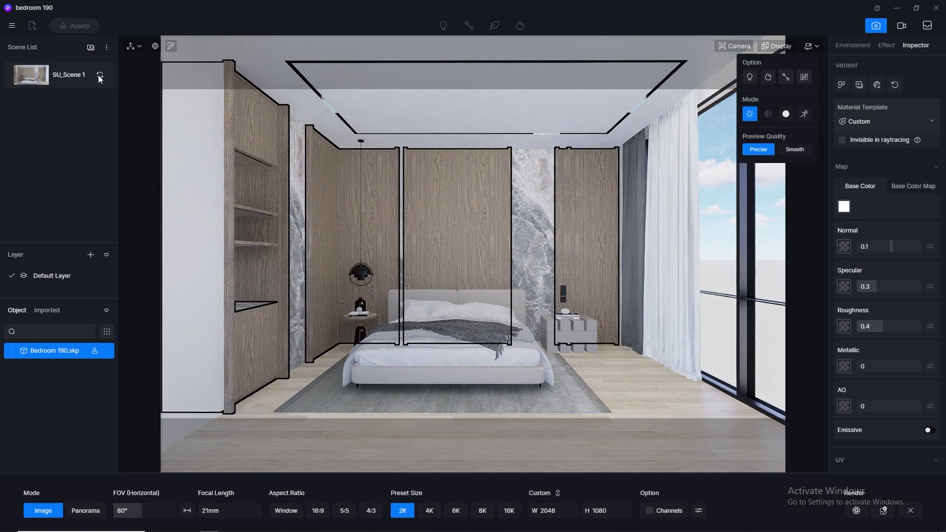
left_click(12, 26)
mouse_move(59, 47)
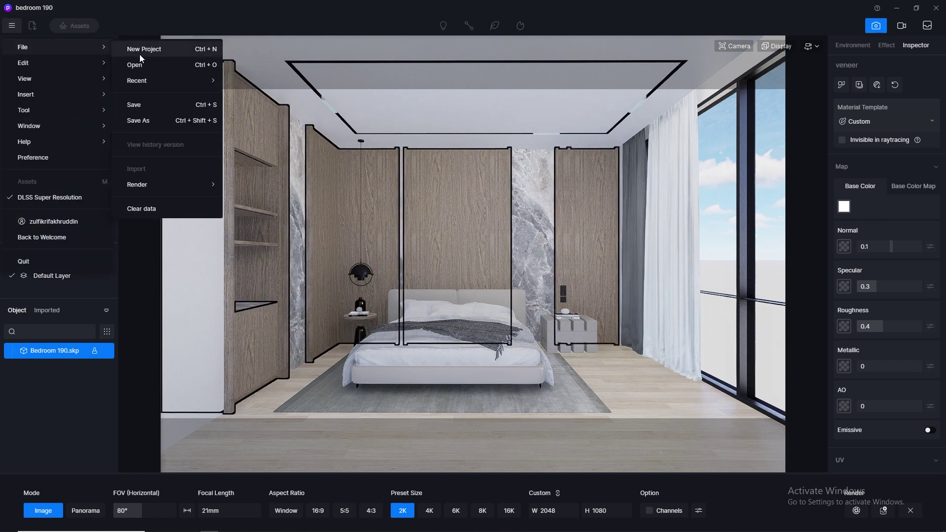
left_click(153, 108)
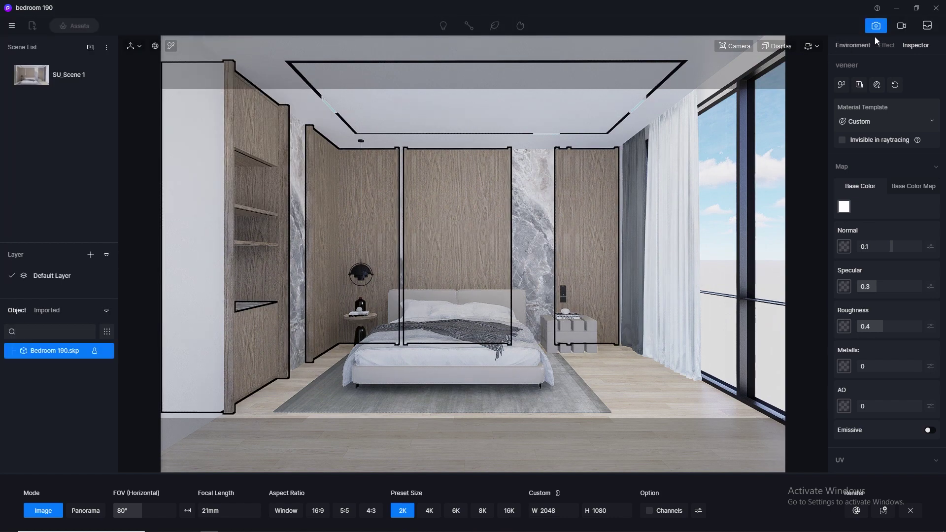
Leave image rendering mode and copy the base color map of the floor's parq material into its normal map.
left_click(881, 31)
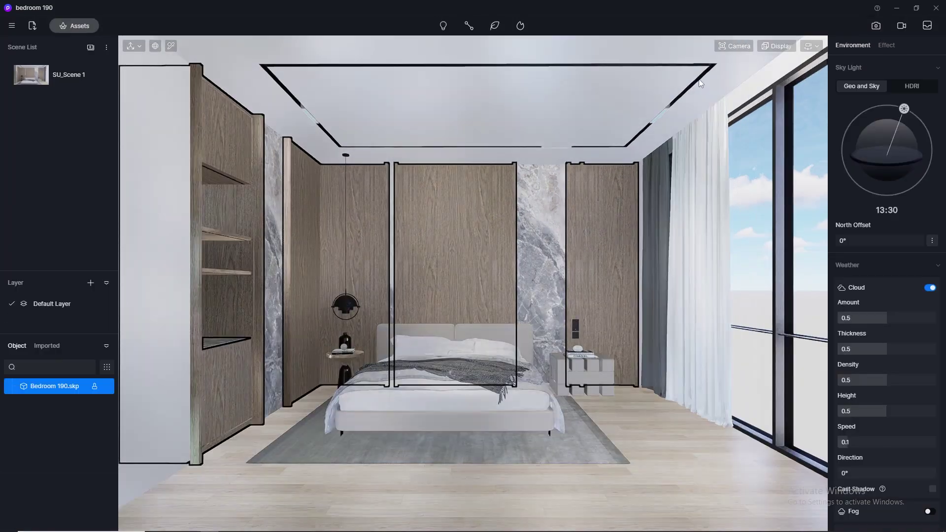
left_click(172, 46)
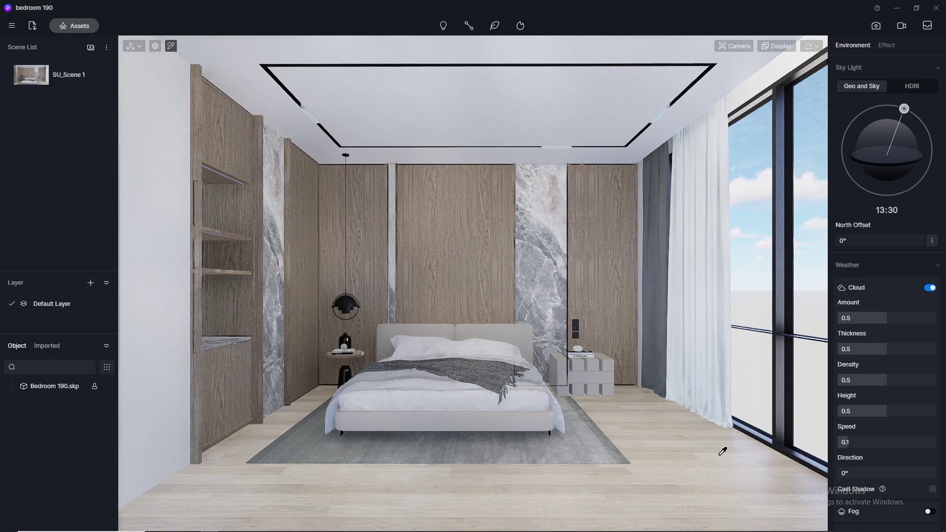
left_click(665, 444)
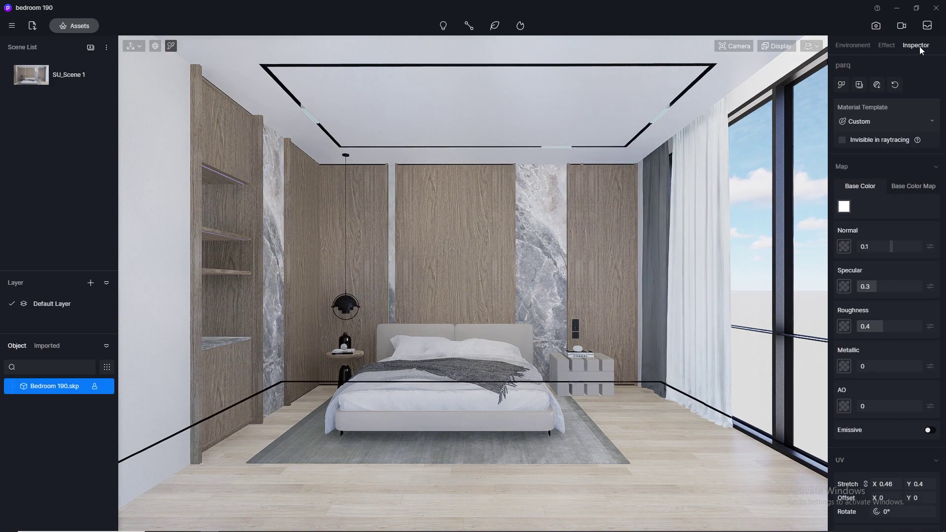
left_click(900, 188)
left_click(844, 207)
left_click(872, 276)
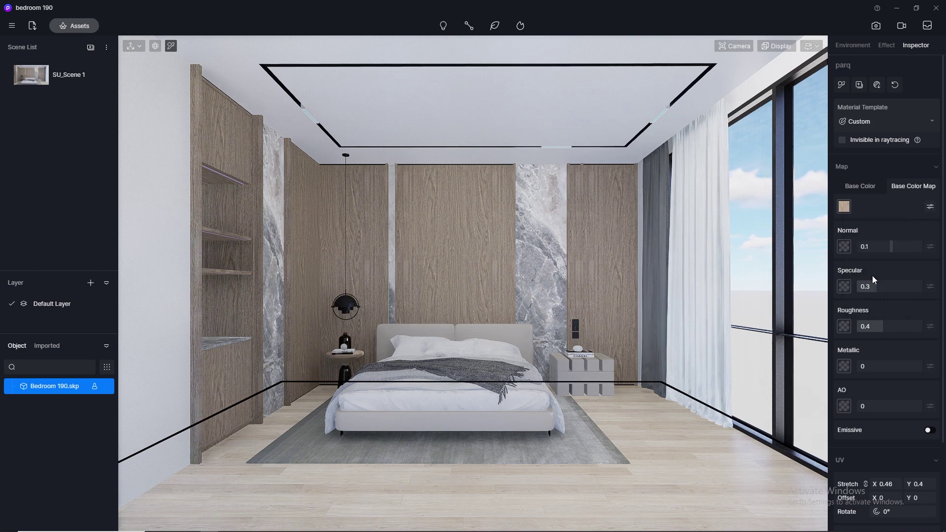
left_click(844, 245)
left_click(859, 328)
Set the parquet floor material's specular to 0.5 and roughness to 0.3.
left_click(876, 285)
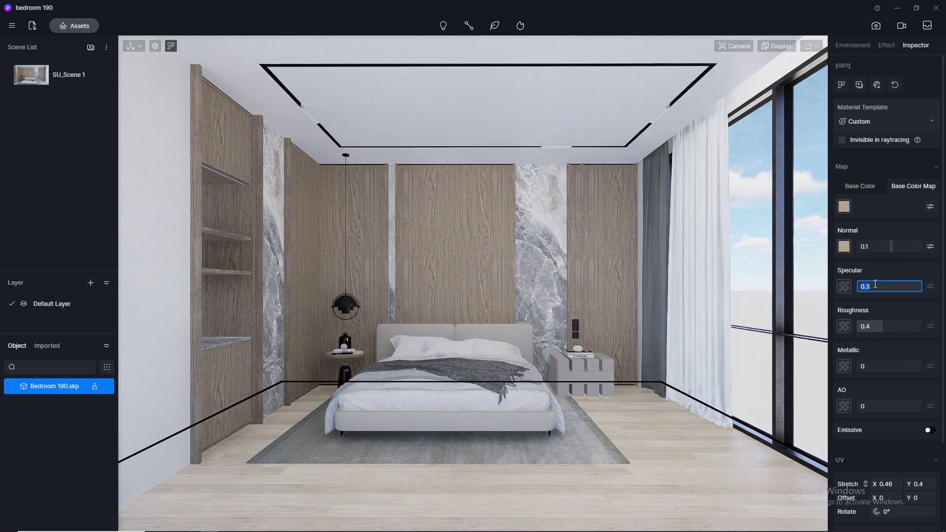
type("0.5")
key("Return")
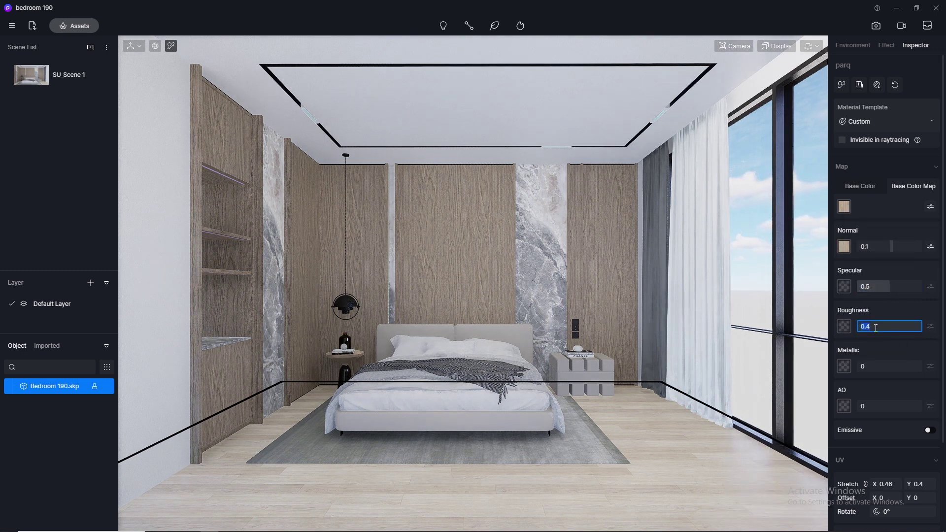
left_click(876, 328)
type("0.3")
key("Return")
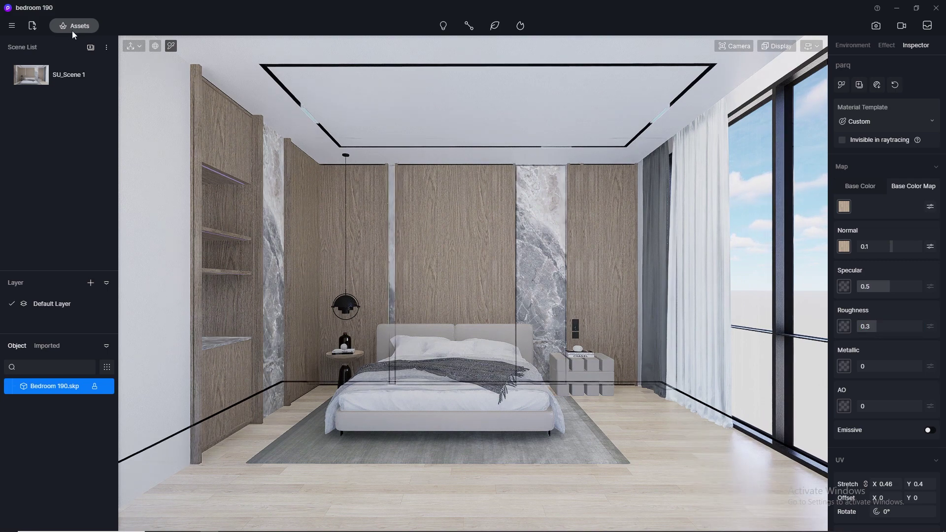
Apply the Normal Glass material from the online Glass category to the window panes.
left_click(74, 26)
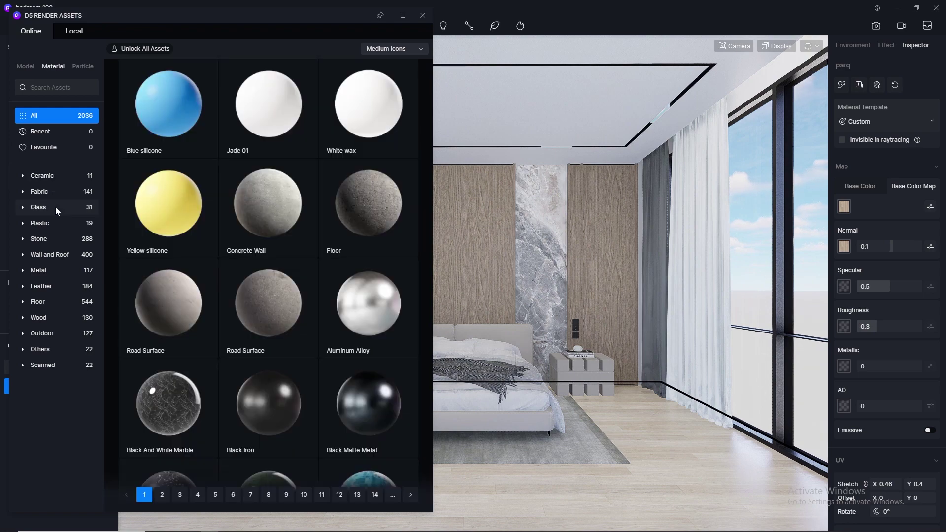
left_click(55, 207)
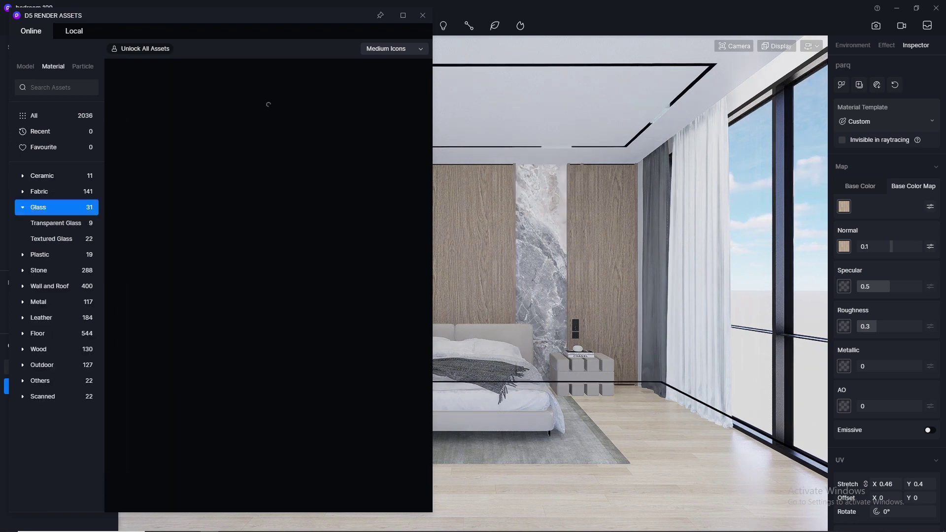
left_click_drag(268, 368, 762, 239)
Apply the favourite materials White Gauze Curtain3 to the white curtain and Grey Gauze Curtain to the grey curtain.
left_click(69, 147)
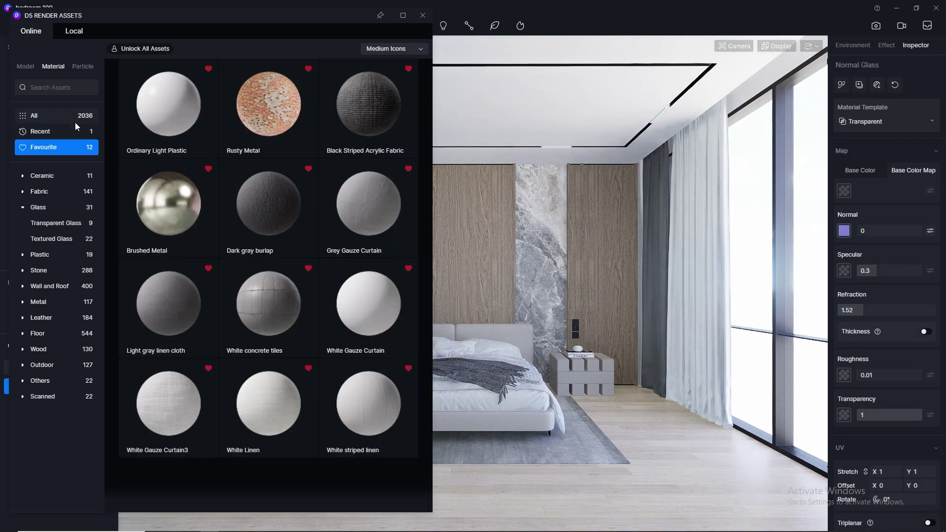
scroll(264, 284, "down", 1)
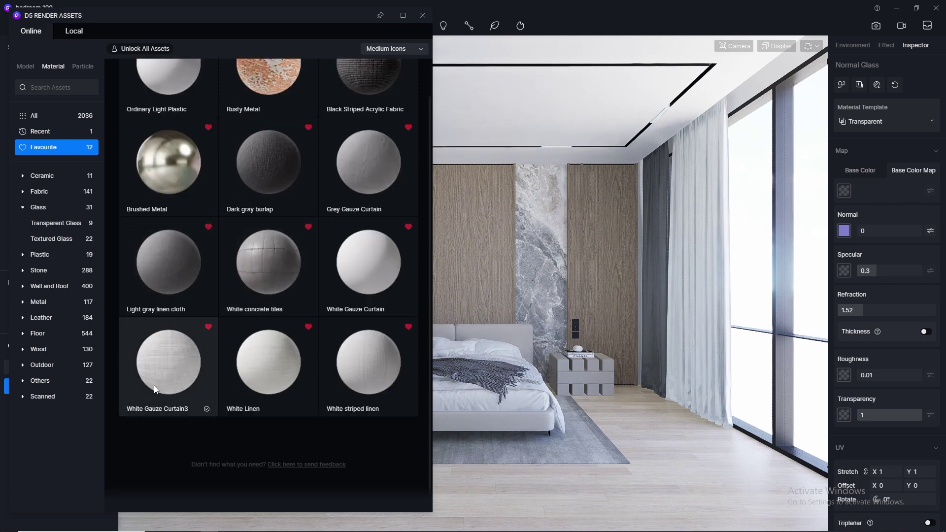
left_click_drag(155, 389, 706, 323)
left_click_drag(355, 181, 652, 269)
left_click(423, 15)
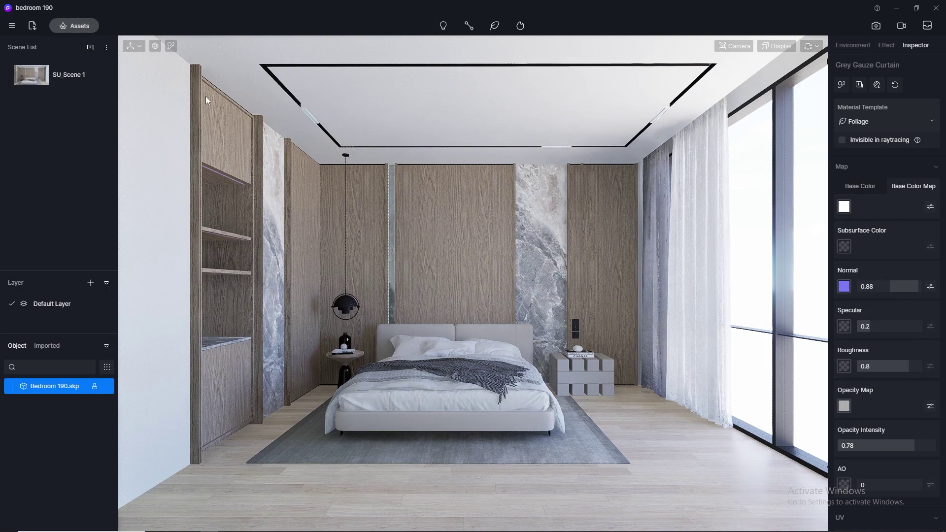
Copy the wall veneer's base color map into its normal map and set specular to 0.5 and roughness to 0.3.
left_click(171, 46)
left_click(468, 260)
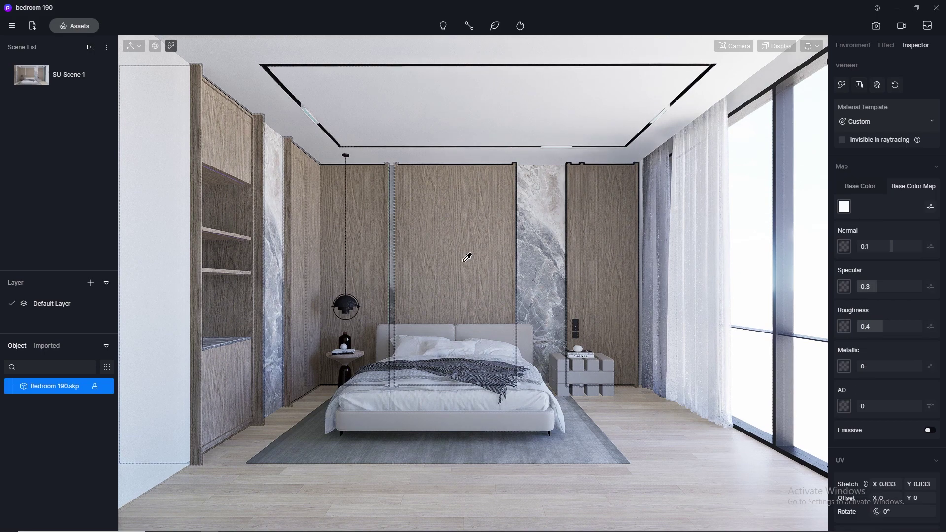
right_click(843, 207)
left_click(858, 277)
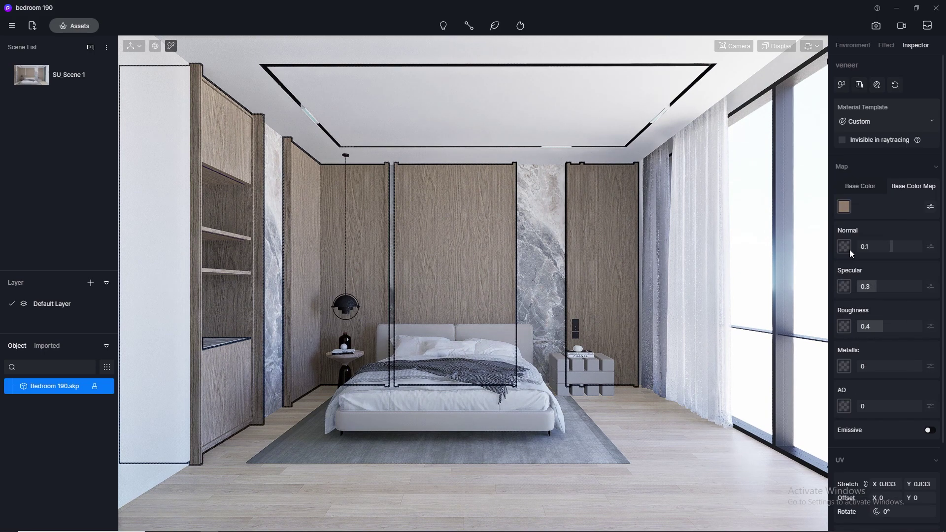
mouse_move(845, 246)
left_click(864, 318)
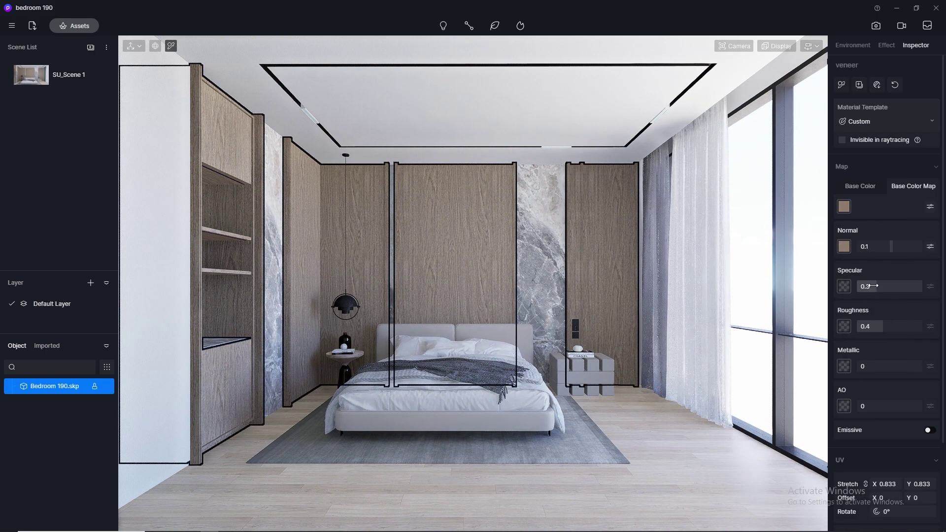
key("Return")
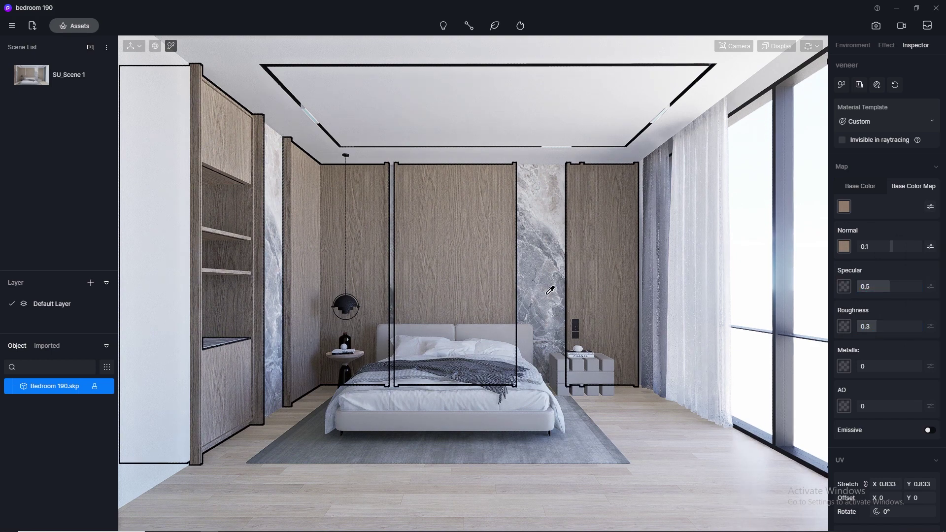
Set the marble wall material's normal to 0, specular to 0.5 and roughness to 0.1.
left_click(547, 276)
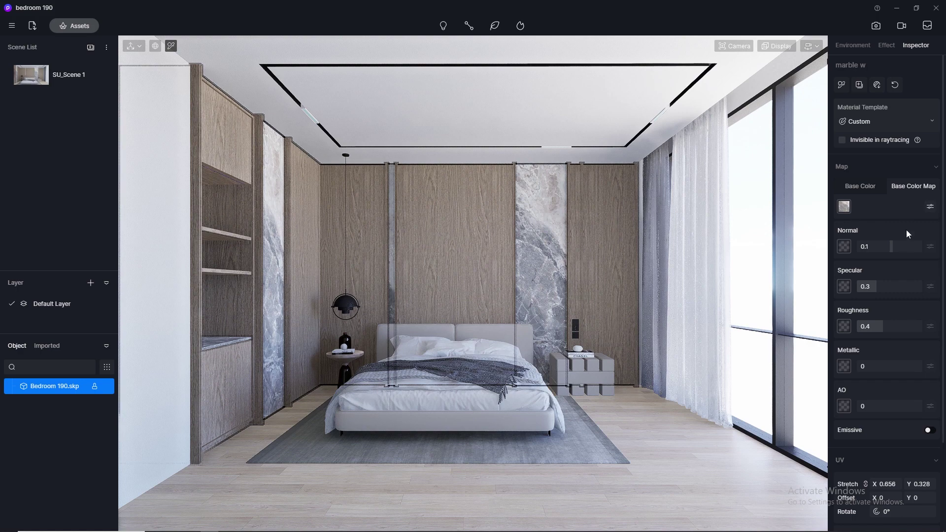
left_click(893, 247)
type("0")
key("Return")
double_click(875, 287)
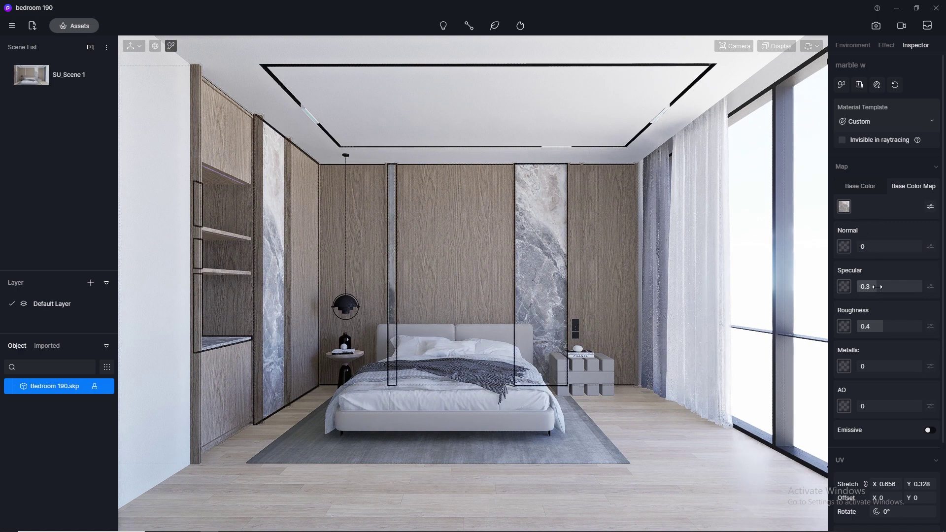
type("0.5")
key("Return")
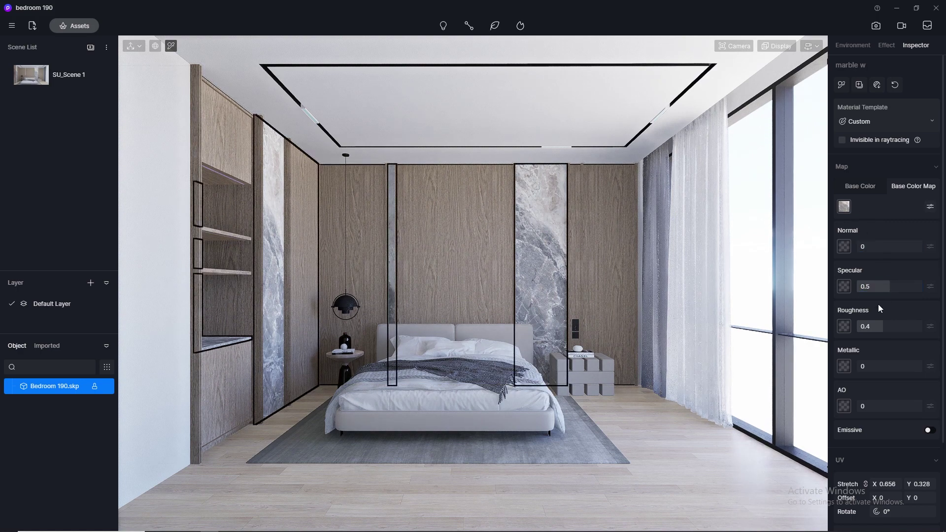
double_click(878, 326)
type("0.1")
key("Return")
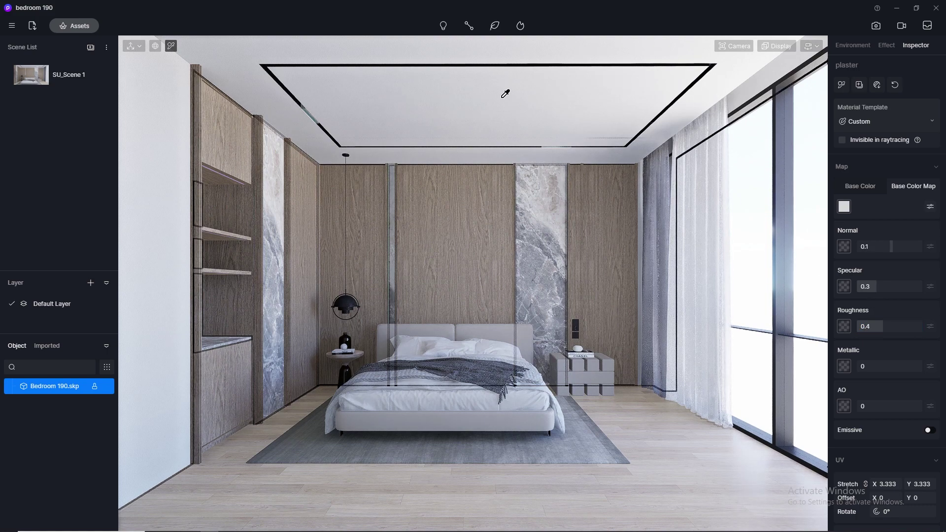
Copy the ceiling plaster's base color map into its normal map and set its roughness to 0.5.
right_click(843, 210)
left_click(863, 281)
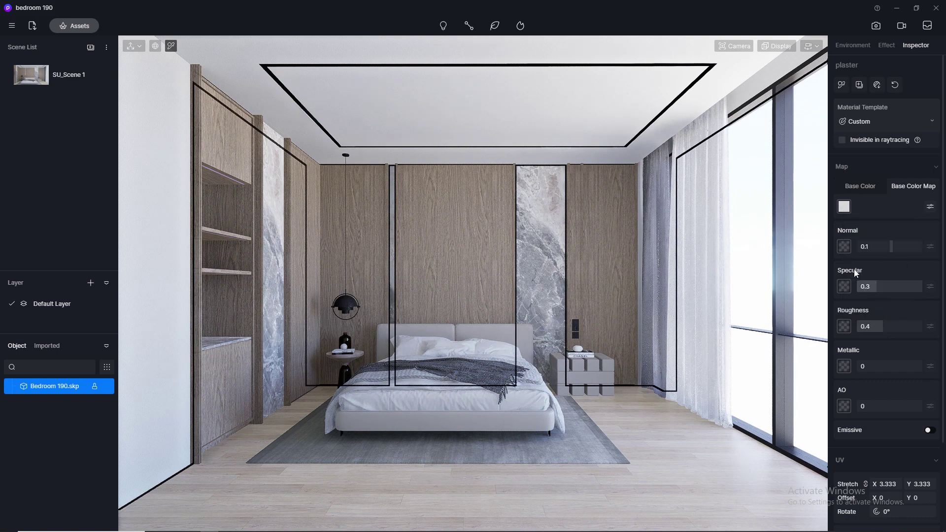
right_click(841, 243)
left_click(856, 324)
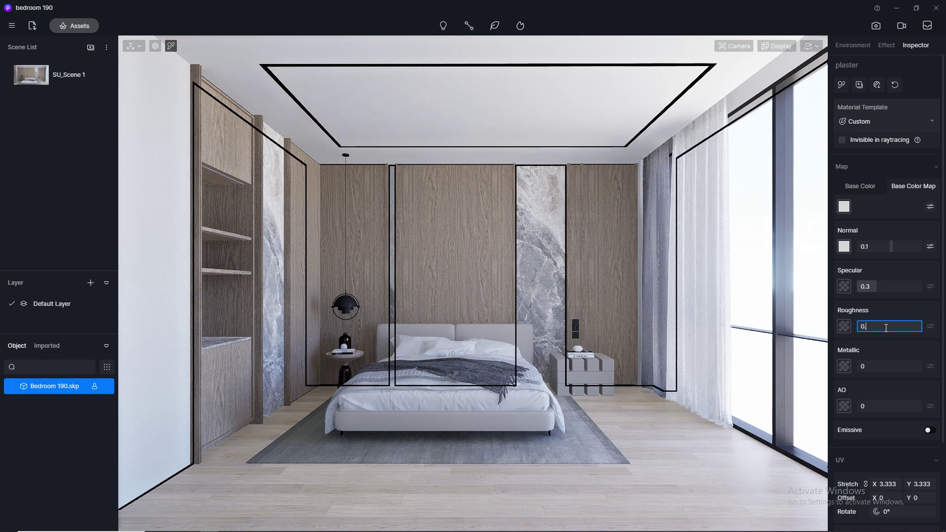
type("5")
key("Return")
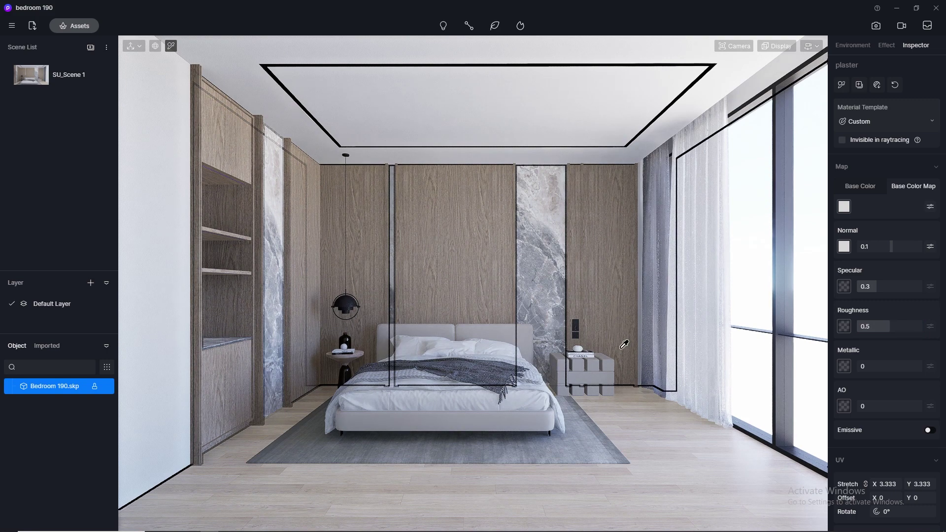
Apply the Solid Cotton and Linen material from the cotton and linen fabric assets to the upholstered bed frame.
left_click(74, 26)
left_click_drag(151, 19, 678, 75)
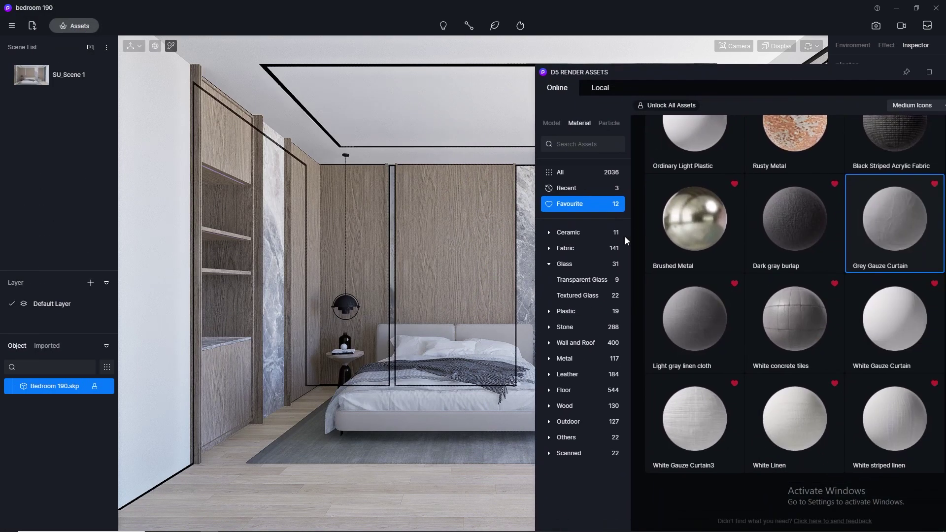
left_click(571, 374)
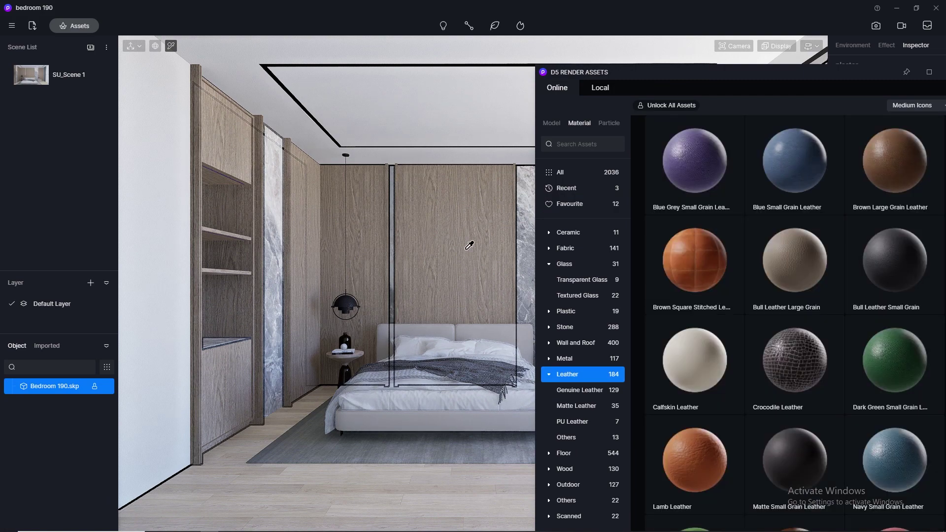
scroll(785, 296, "down", 2)
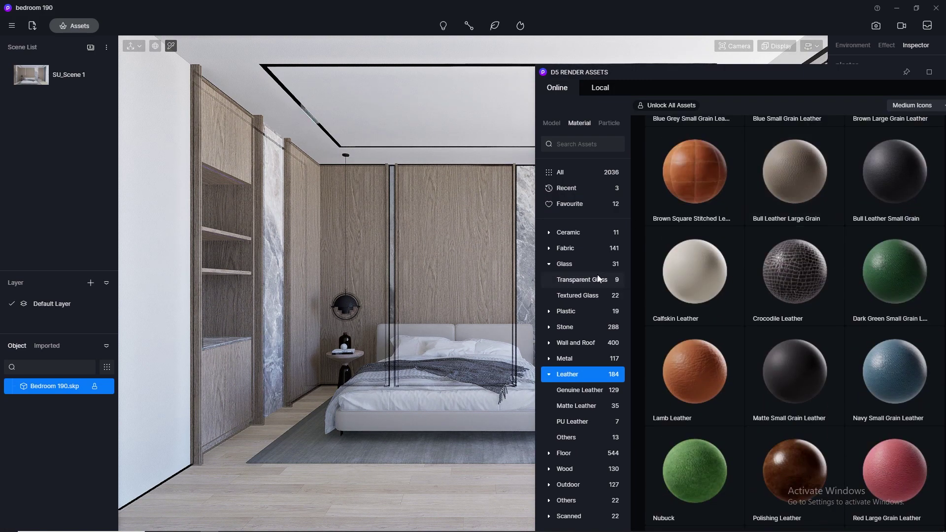
left_click(578, 248)
left_click(580, 265)
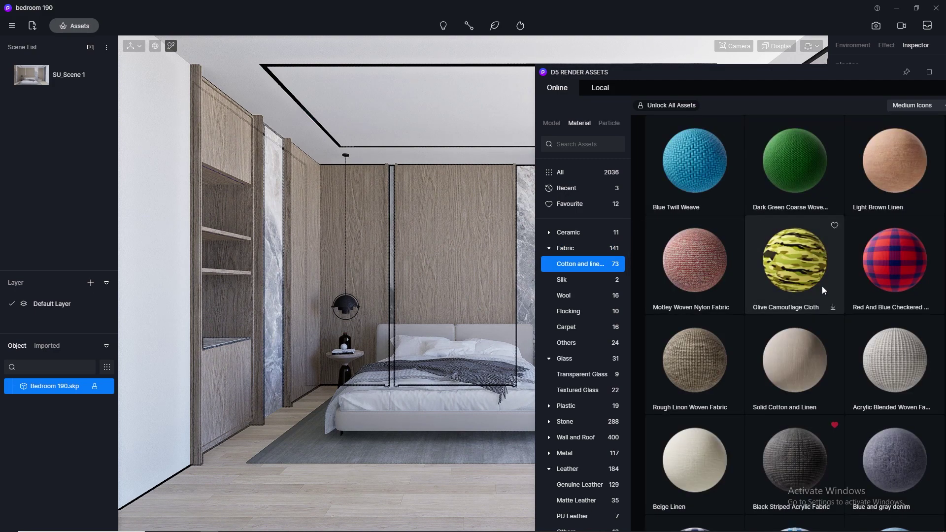
scroll(822, 286, "down", 4)
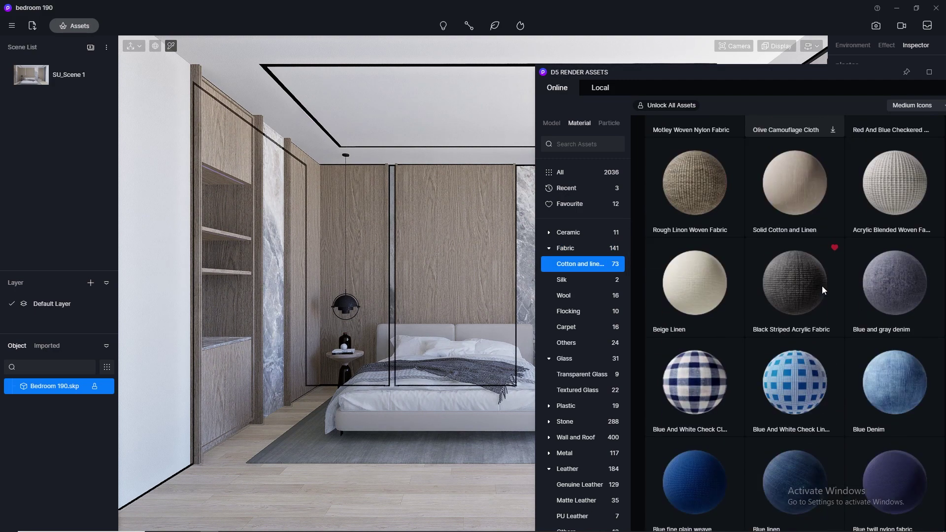
scroll(822, 285, "up", 3)
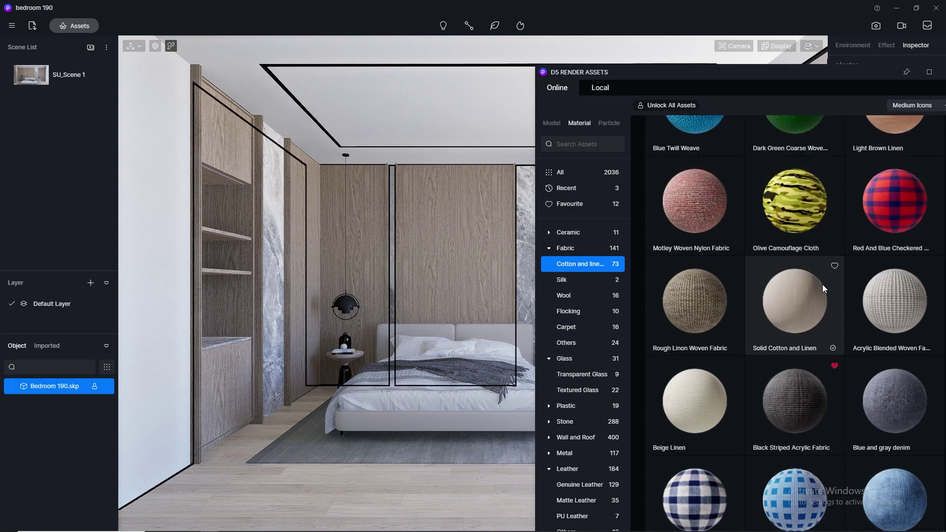
left_click_drag(806, 297, 514, 419)
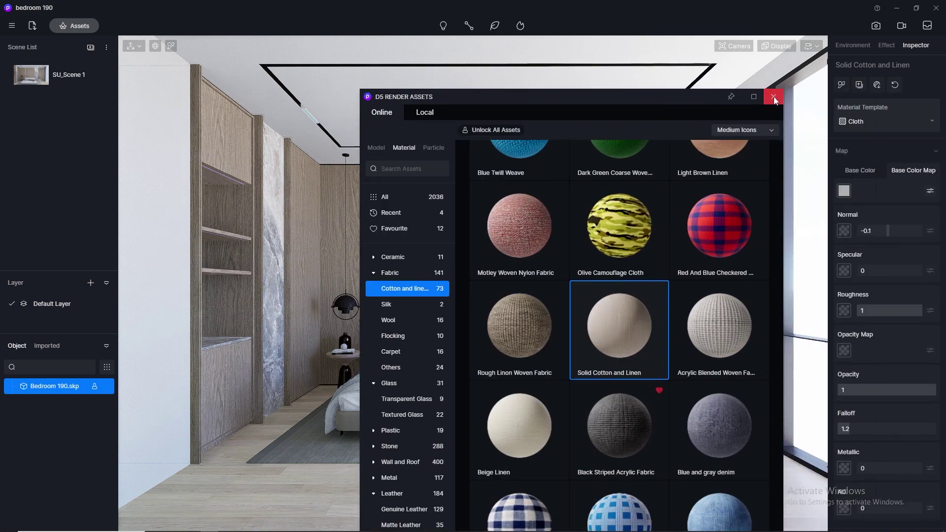
left_click(774, 97)
Set the viewport navigation mode to Orbit and switch the camera to perspective view.
left_click(745, 46)
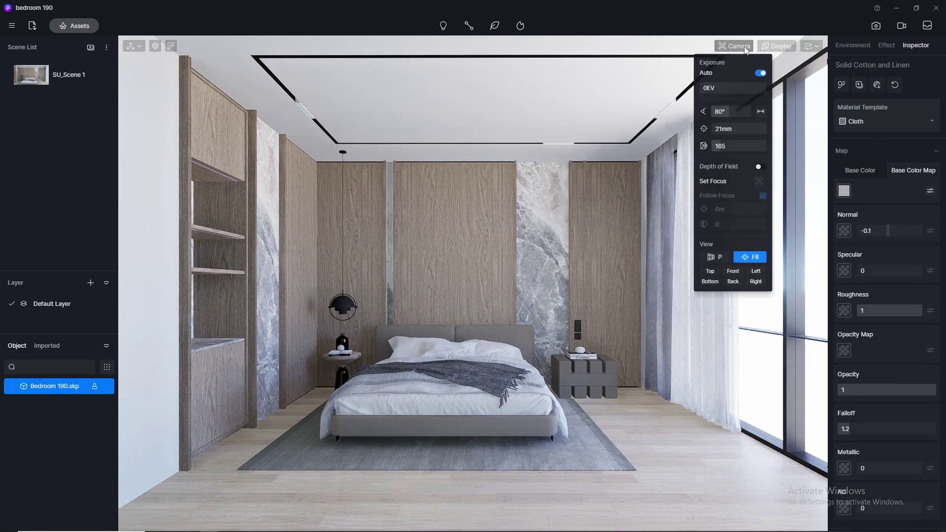
left_click(819, 47)
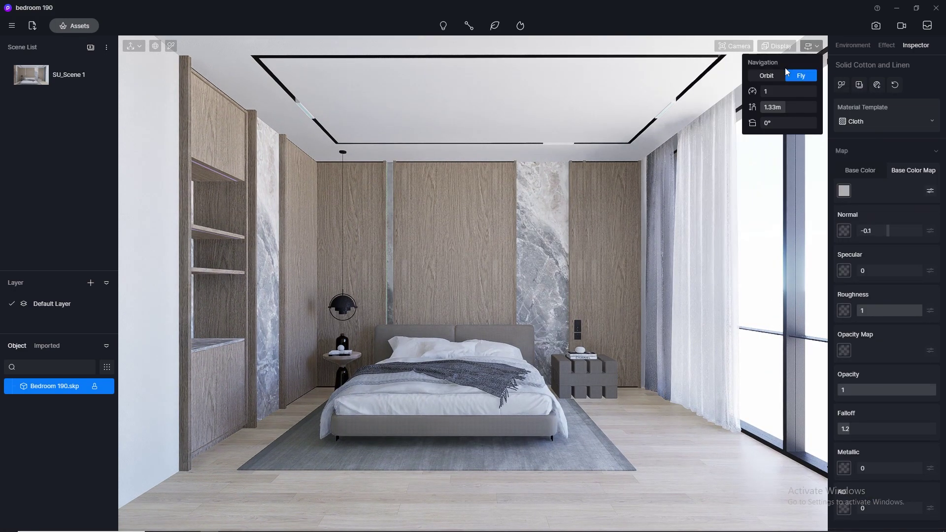
left_click(771, 75)
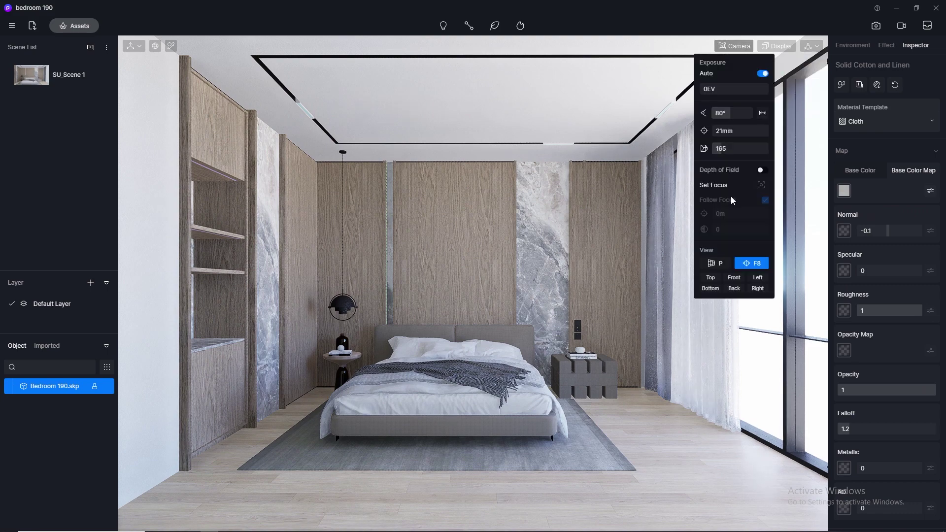
left_click(714, 265)
scroll(464, 433, "up", 10)
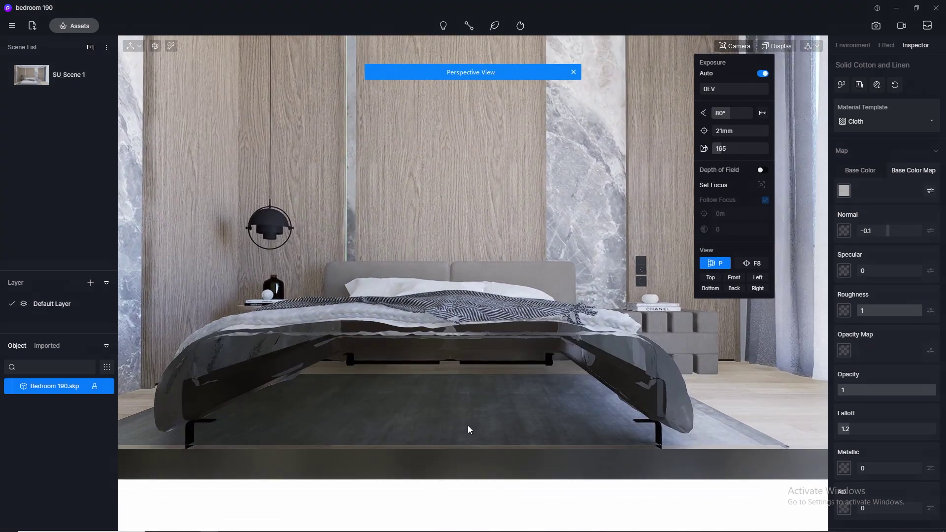
scroll(469, 426, "down", 5)
Set the camera's clipping distance to 0.
left_click(724, 46)
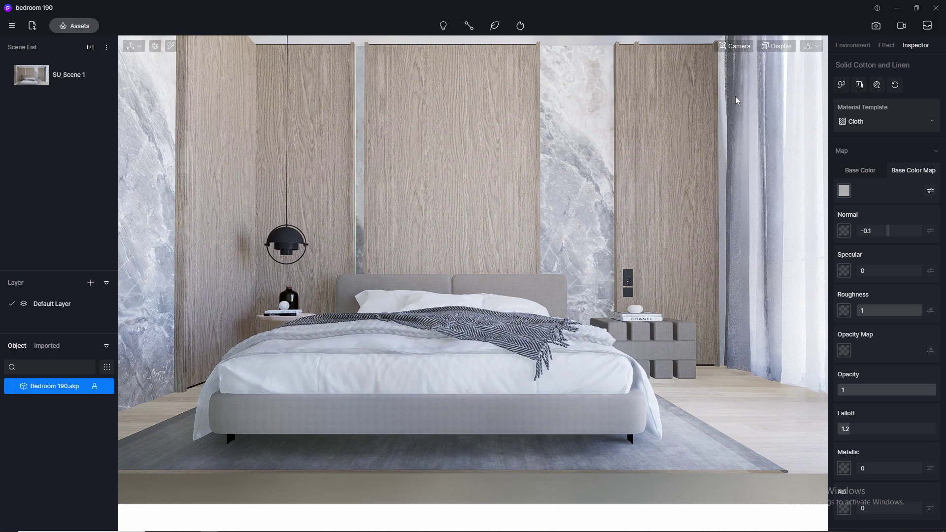
left_click(742, 53)
left_click(741, 50)
left_click_drag(730, 149, 530, 165)
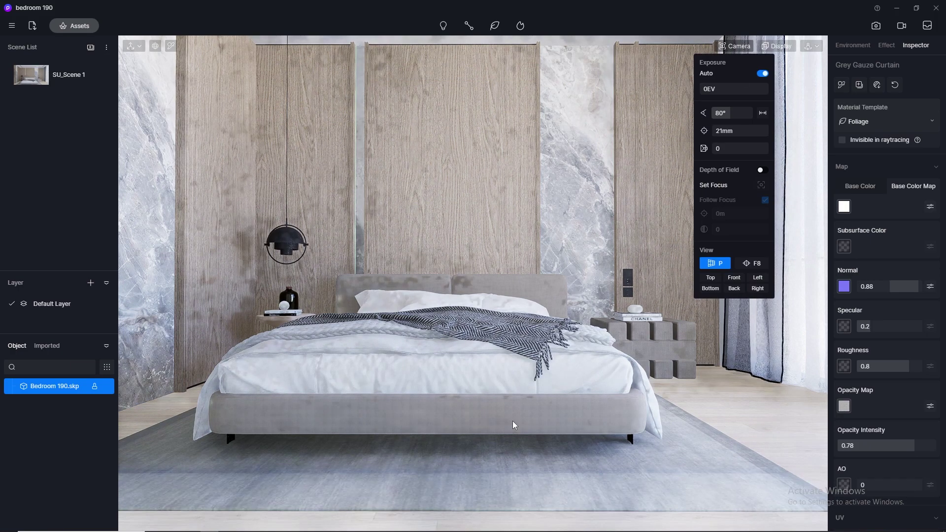
Examine the fabric texture up close on the bed frame, headboard and block nightstand.
scroll(515, 414, "up", 8)
middle_click_drag(528, 363, 626, 446)
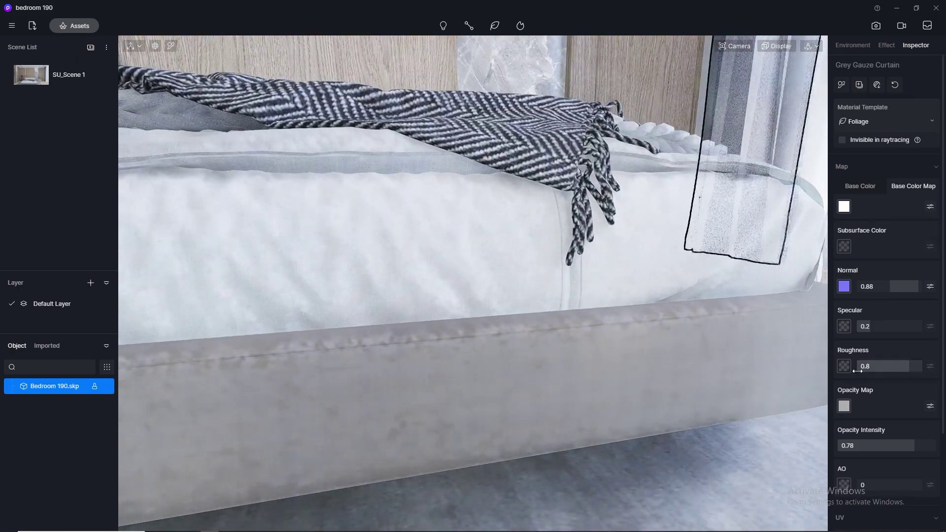
scroll(417, 384, "down", 5)
scroll(699, 329, "up", 4)
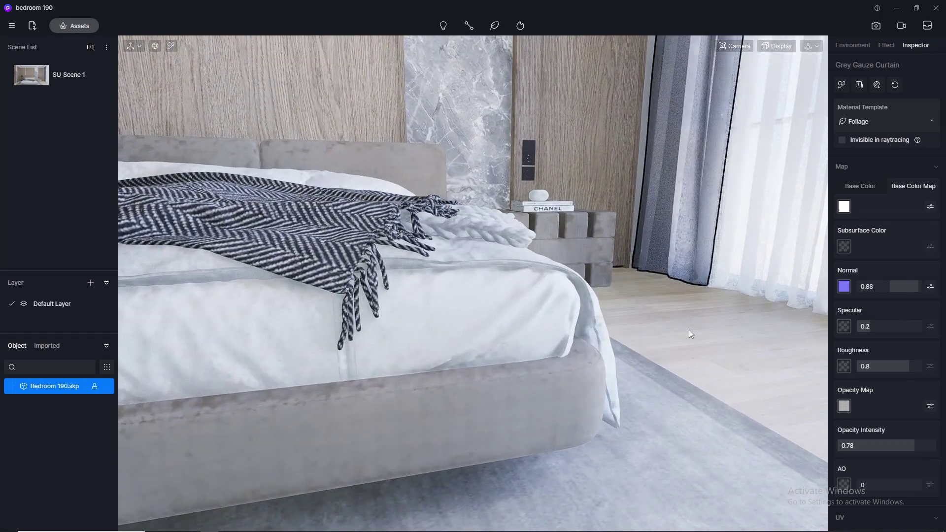
right_click_drag(689, 330, 371, 375)
scroll(506, 237, "up", 4)
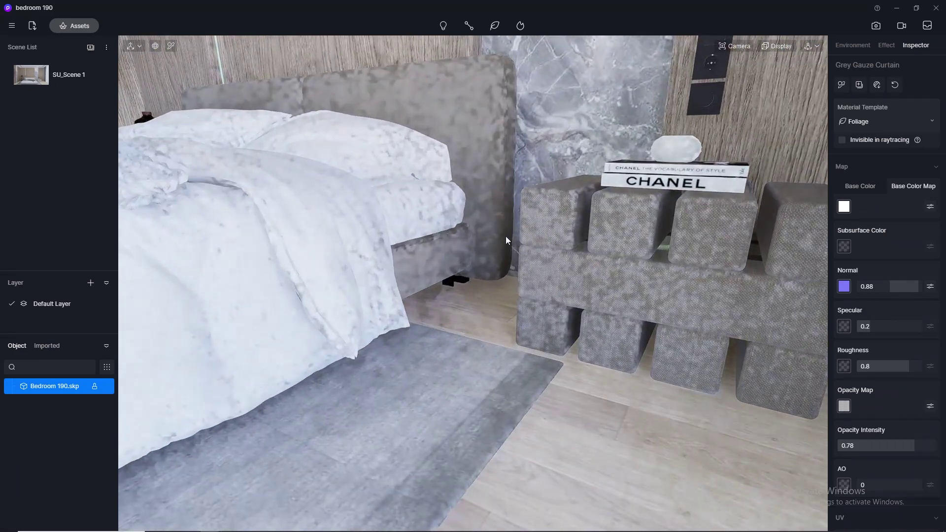
scroll(506, 239, "up", 3)
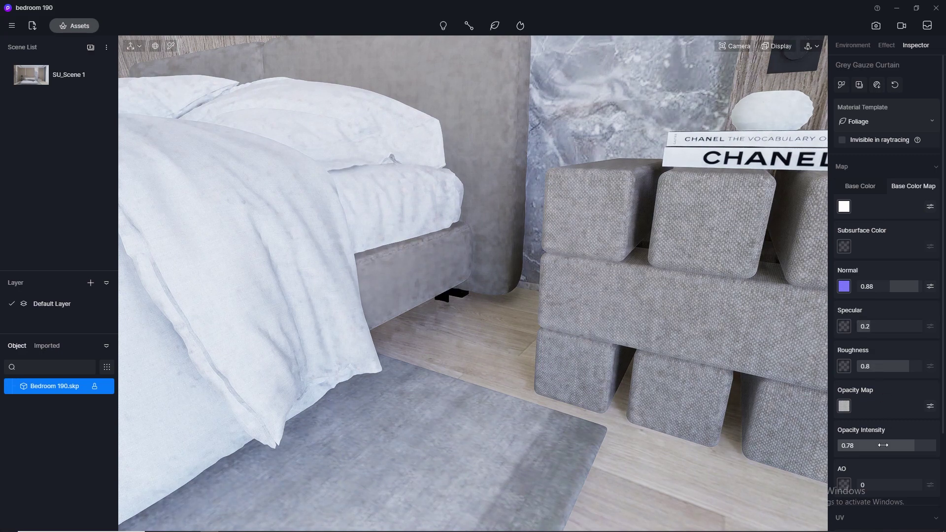
Try UV stretch values of 10 and 1 on the Grey Gauze Curtain material.
scroll(883, 445, "down", 3)
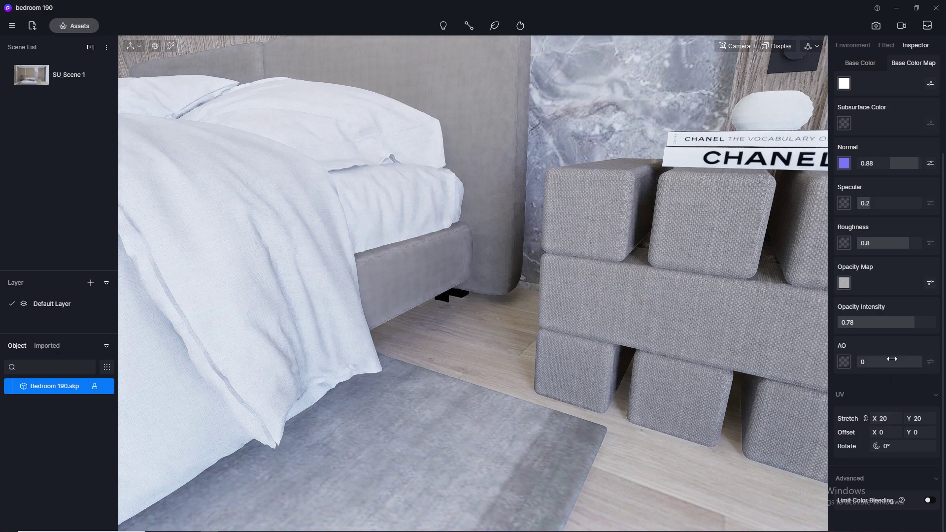
type("10")
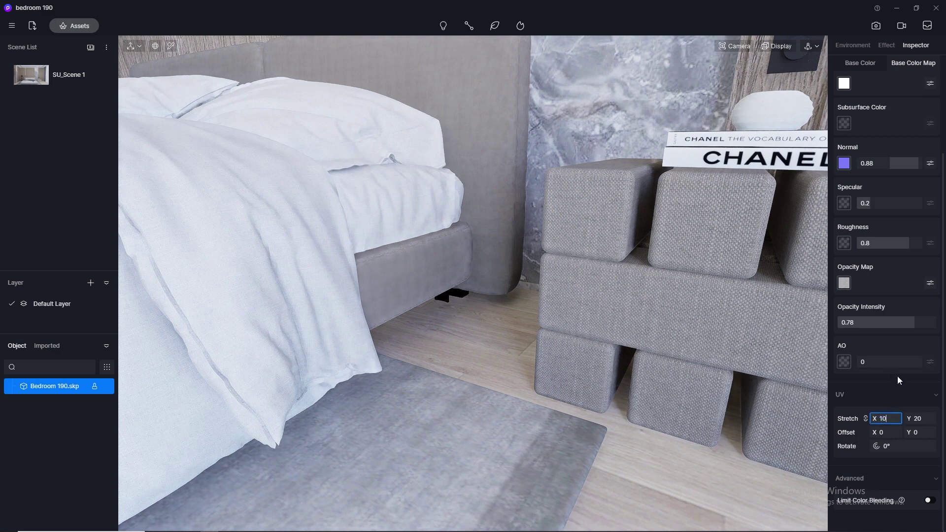
key("Return")
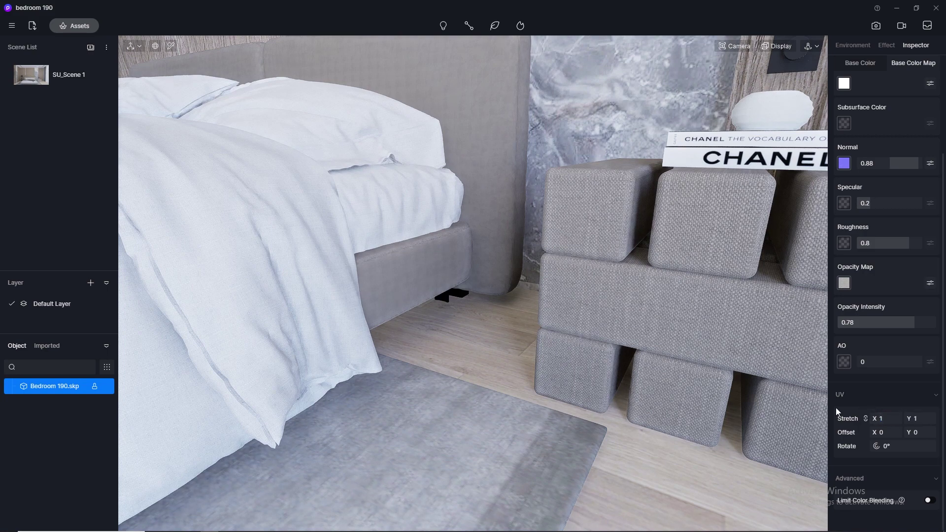
Sample the bed upholstery material and set its UV stretch to 0.1, judging it from the SU_Scene 1 camera.
left_click(173, 47)
left_click(493, 178)
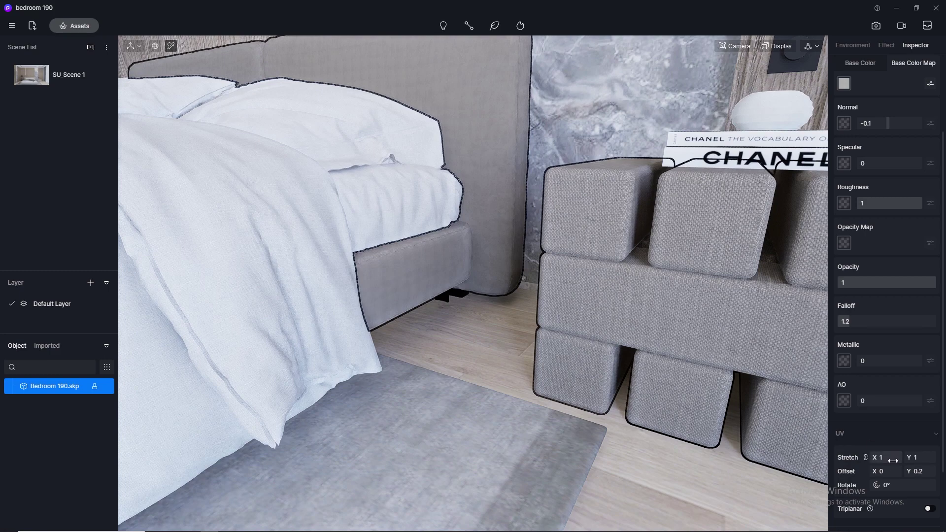
scroll(372, 243, "down", 3)
middle_click_drag(537, 294, 597, 407)
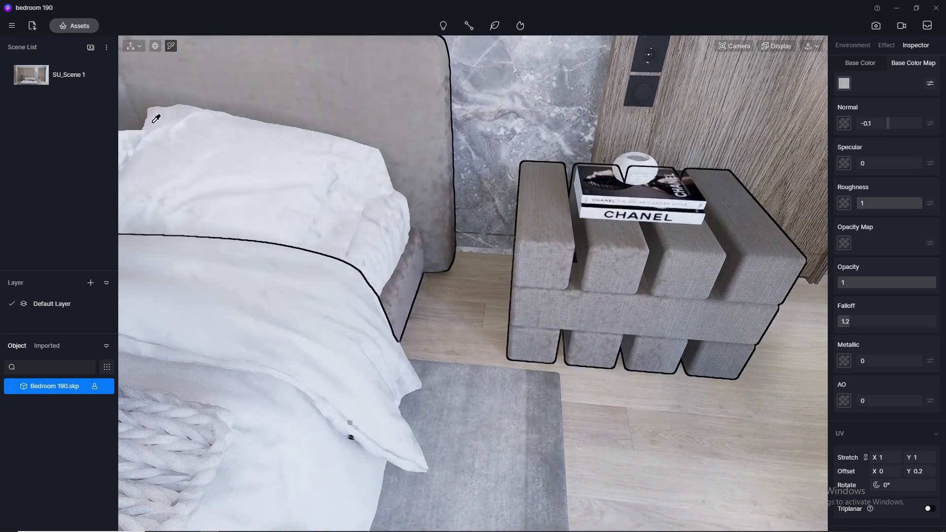
left_click(34, 75)
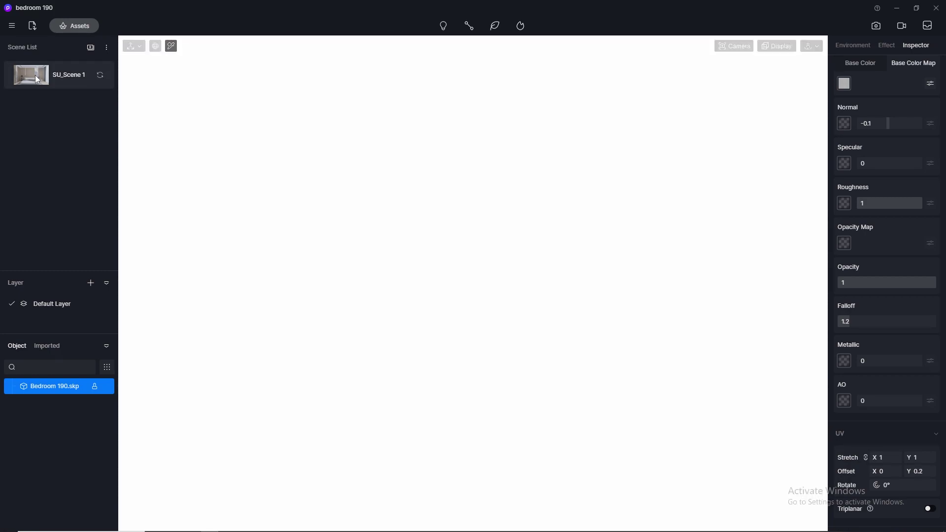
scroll(521, 439, "up", 5)
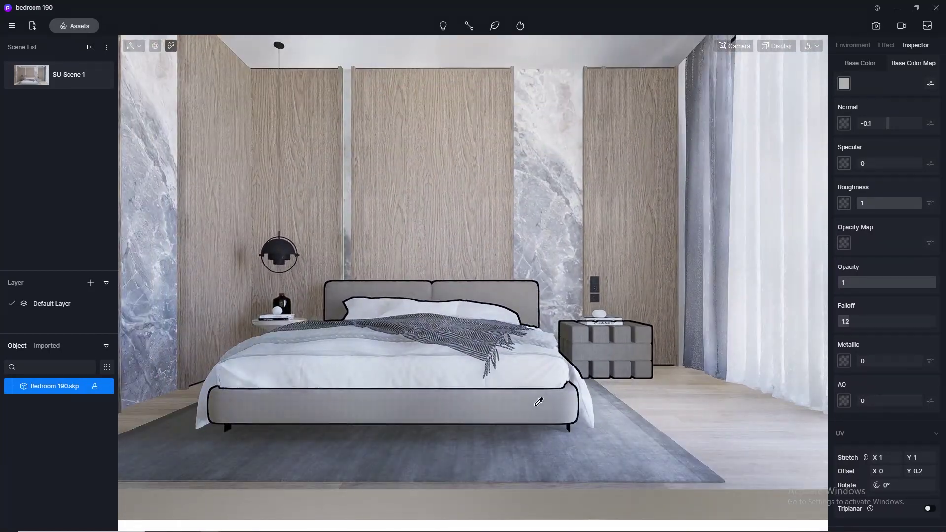
left_click(886, 457)
type("0.")
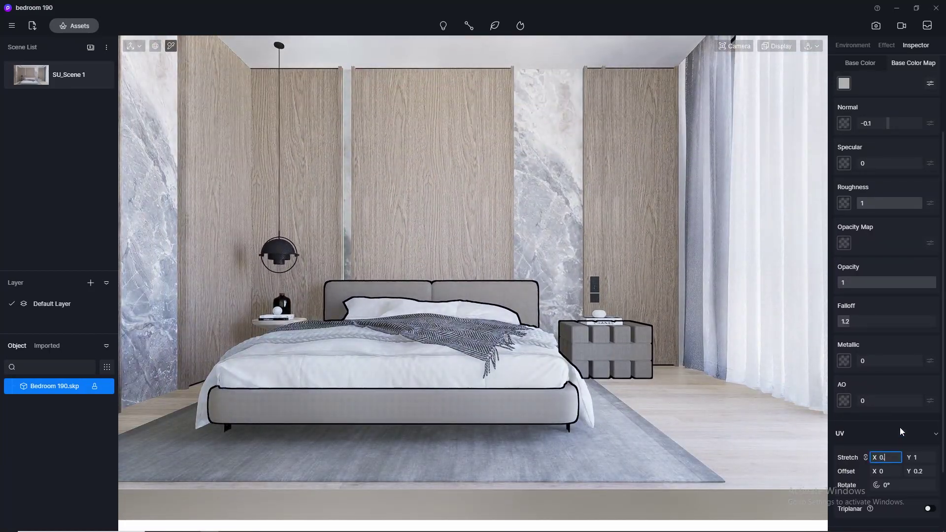
type("1")
key("Return")
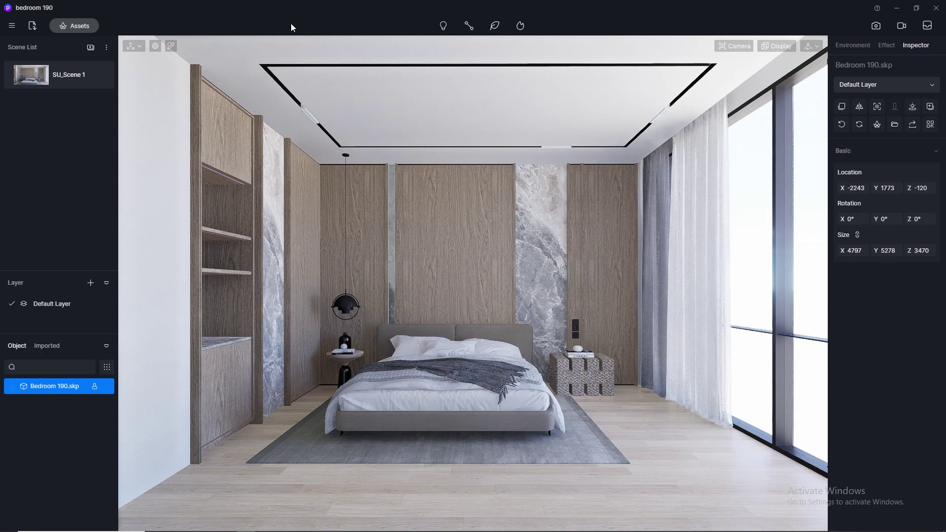
Try the Beige Linen fabric material on the bed frame and headboard.
left_click(87, 26)
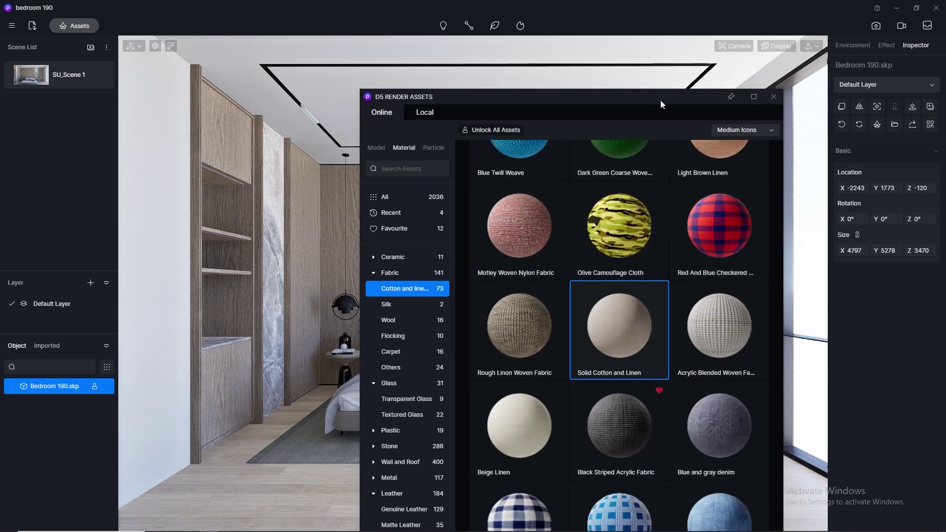
left_click_drag(626, 102, 857, 62)
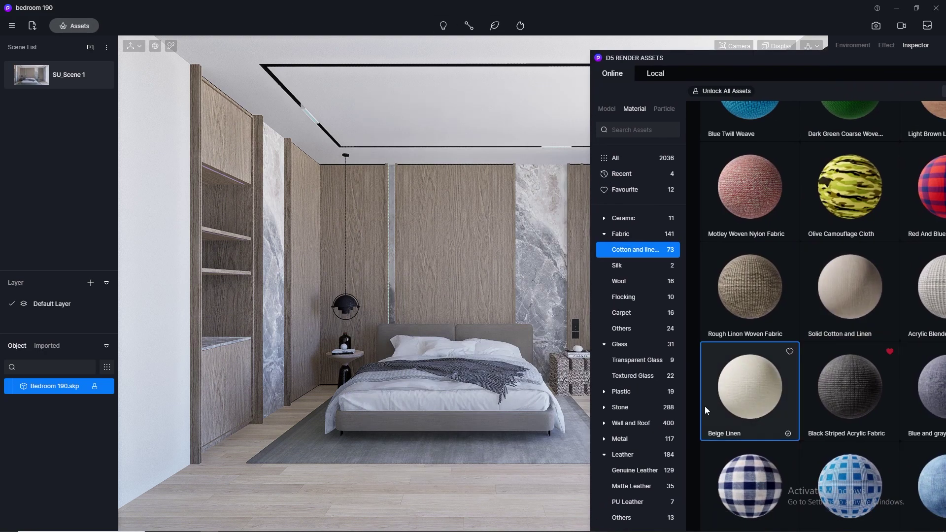
left_click_drag(704, 406, 523, 418)
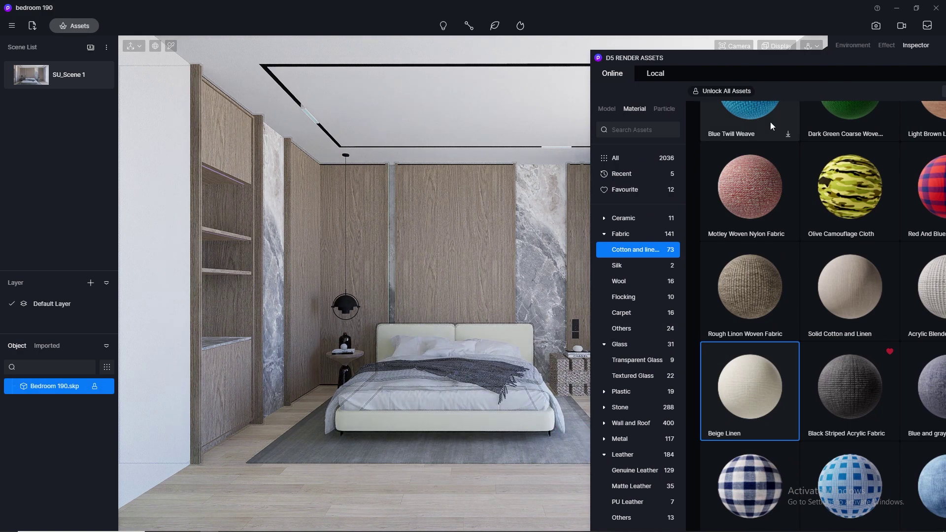
Replace the bed's fabric with Solid Cotton and Linen and close the asset library.
mouse_move(809, 64)
left_mouse_down()
mouse_move(885, 407)
mouse_move(789, 245)
mouse_move(791, 69)
left_mouse_up()
left_click_drag(830, 319, 512, 418)
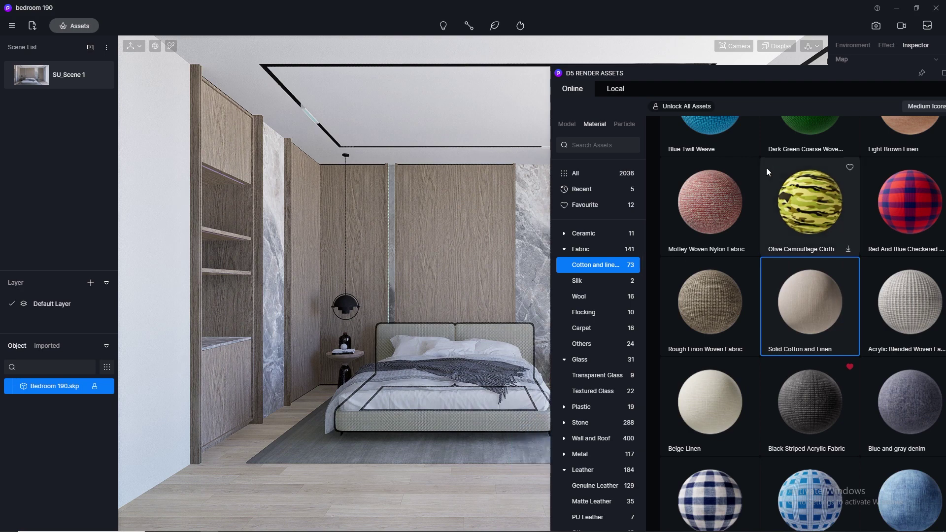
left_click_drag(853, 91, 646, 81)
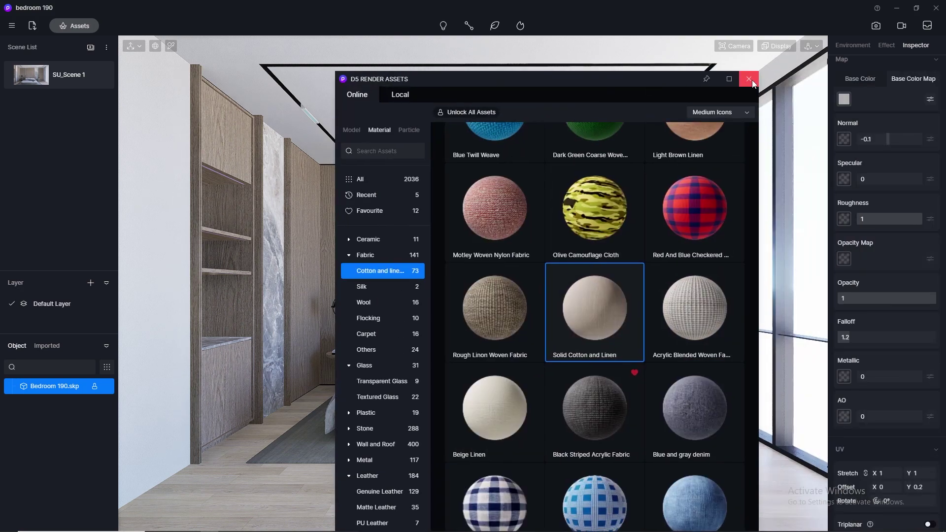
left_click(752, 78)
Set the bed fabric's UV stretch to 0.05 and deselect the model.
type("0.05")
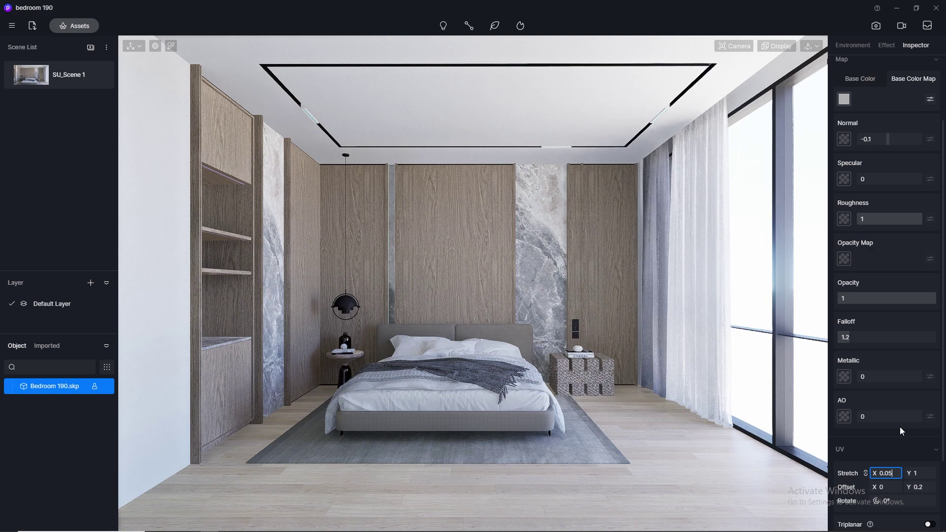
key("Return")
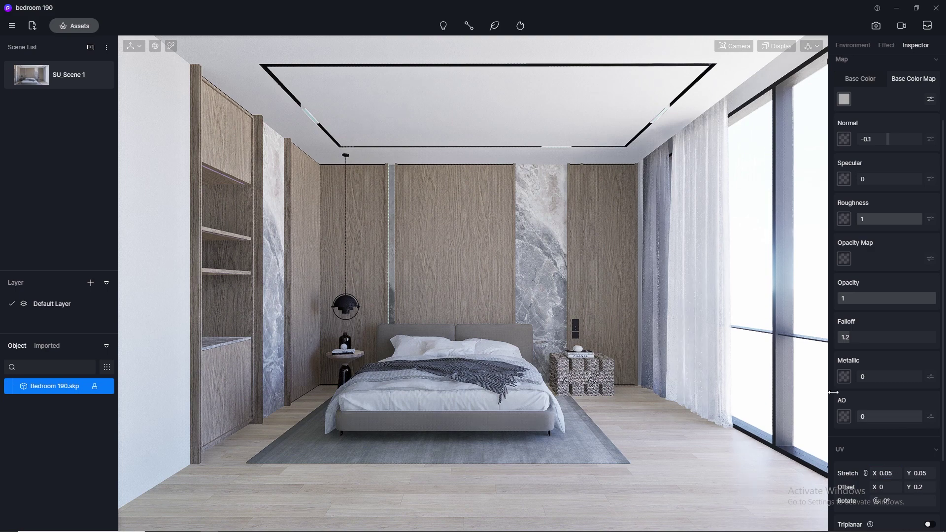
key("Escape")
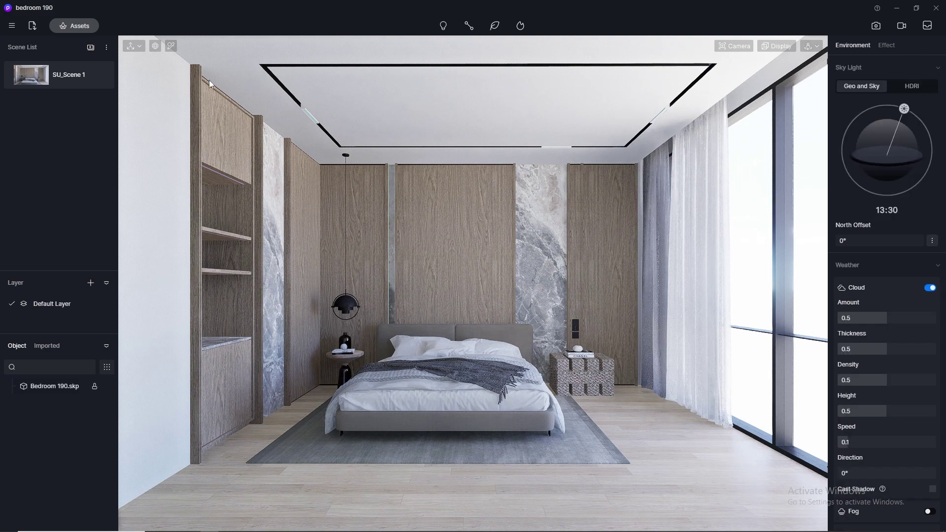
Apply the Solid Cotton and Linen material to the block-shaped nightstand and judge it from the SU_Scene 1 camera.
left_click(73, 26)
left_click_drag(572, 100, 347, 96)
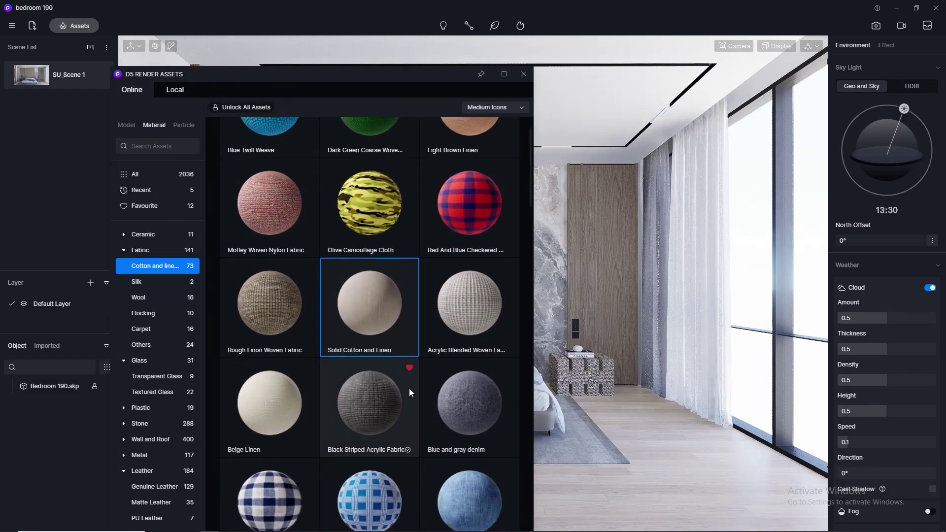
left_click_drag(389, 340, 588, 371)
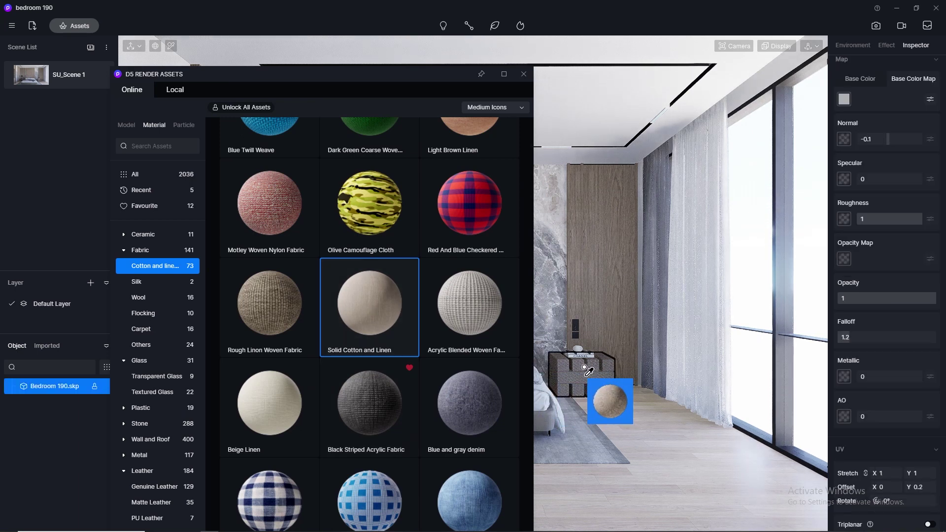
left_click(524, 74)
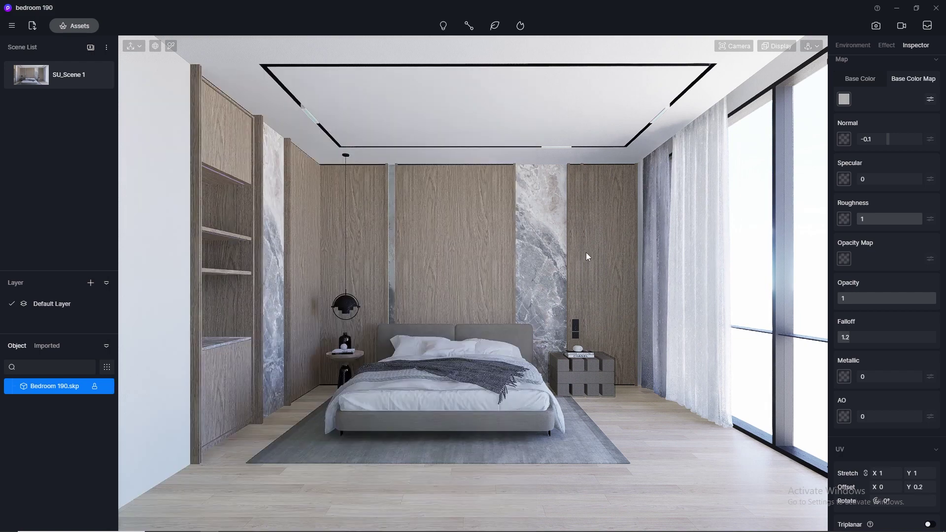
scroll(591, 365, "up", 5)
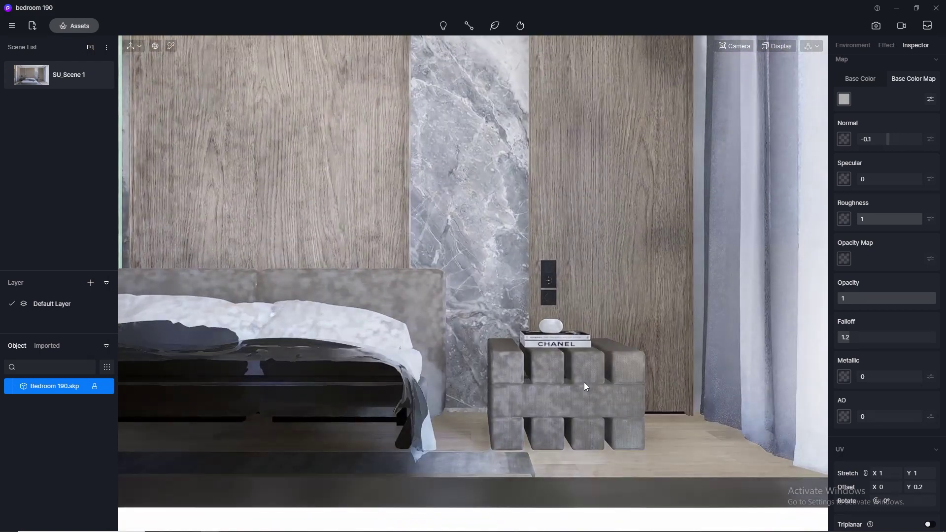
scroll(460, 305, "down", 5)
left_click(25, 83)
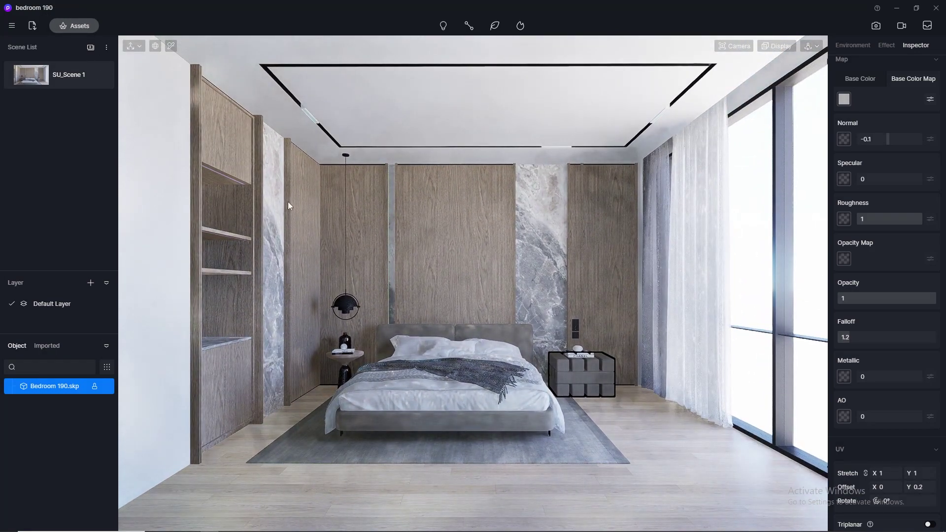
Show the favourite materials in the asset library and close the library to view the bed.
left_click(72, 30)
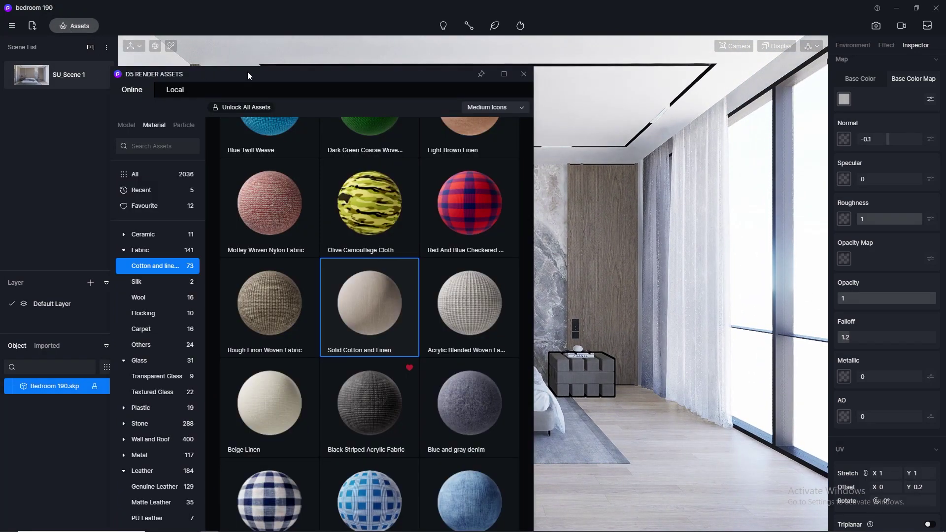
left_click_drag(247, 72, 602, 62)
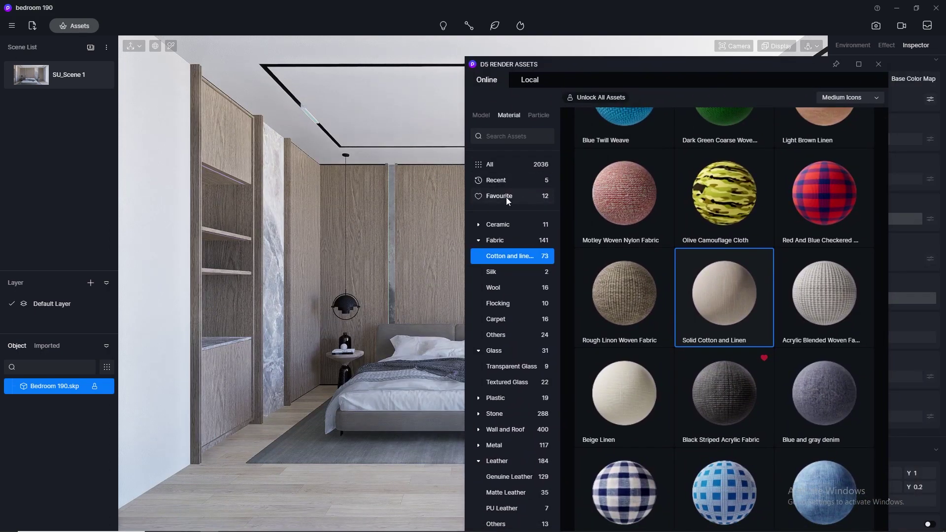
left_click(508, 198)
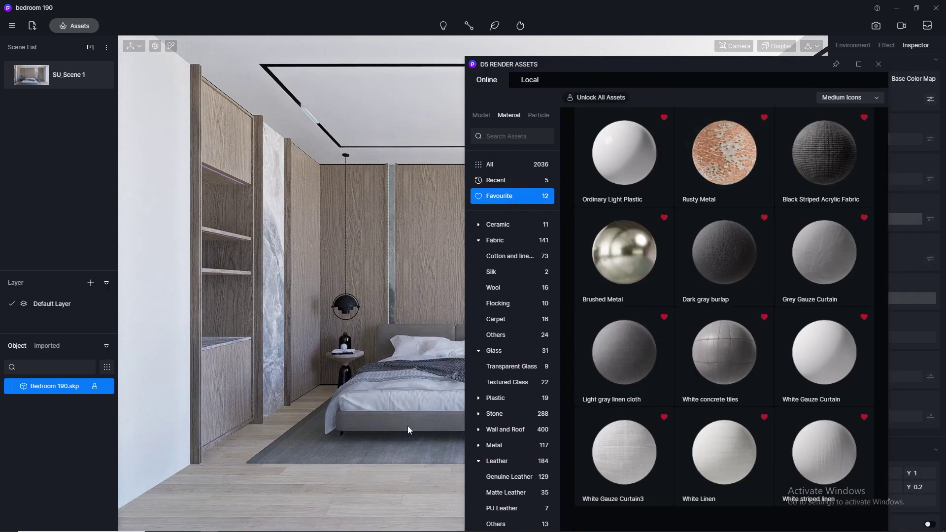
scroll(407, 426, "up", 3)
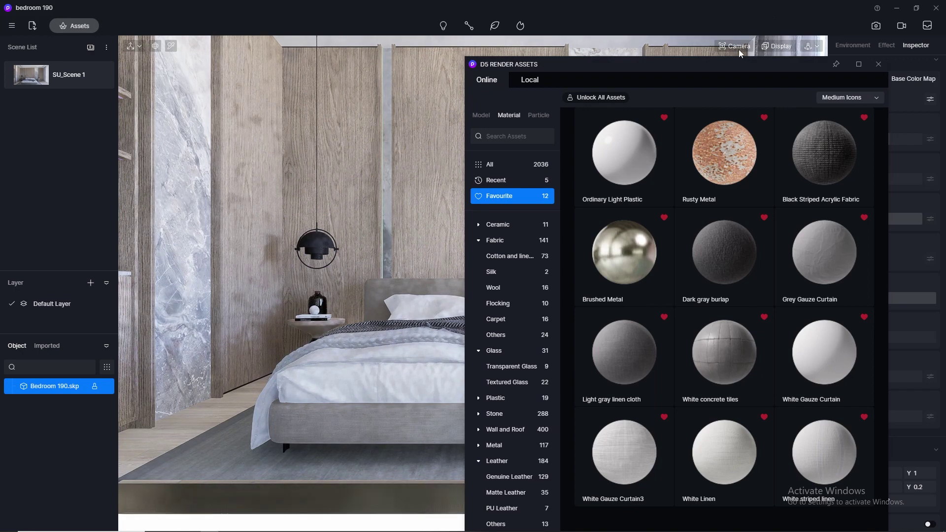
left_click(878, 64)
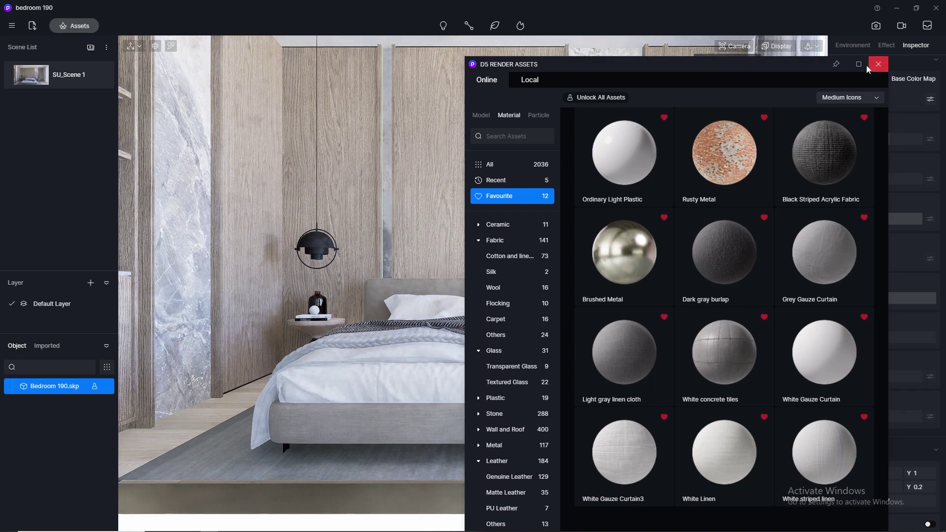
Apply the favourite White Linen material to the pillows and mattress sheet and close the asset library.
left_click(734, 46)
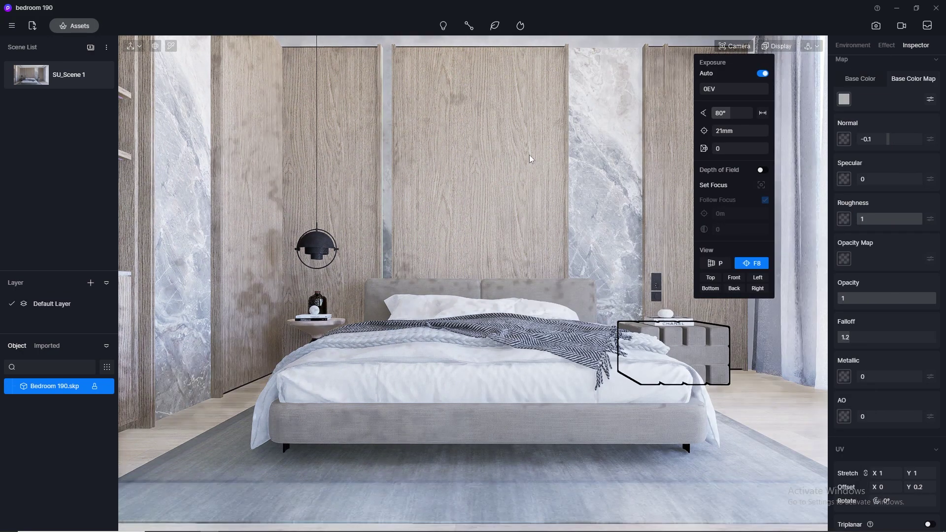
scroll(415, 336, "up", 5)
scroll(478, 457, "up", 5)
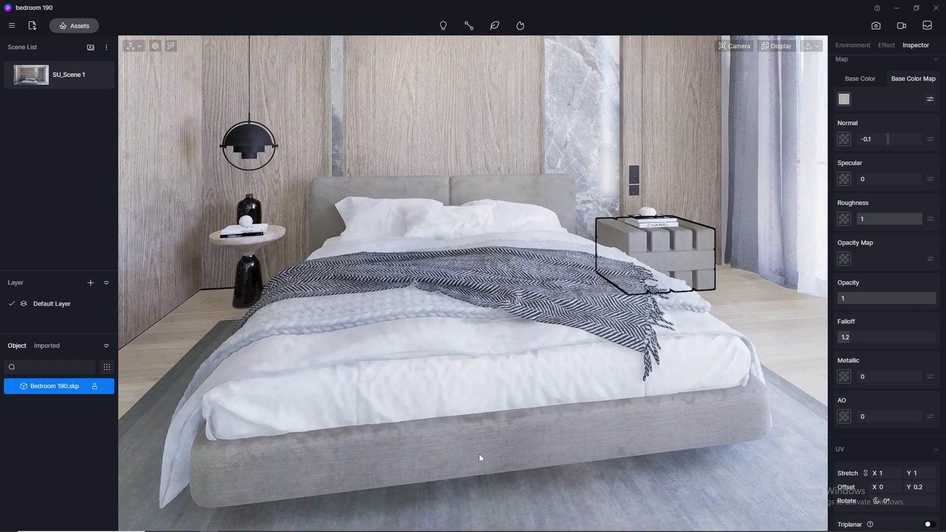
scroll(418, 478, "up", 5)
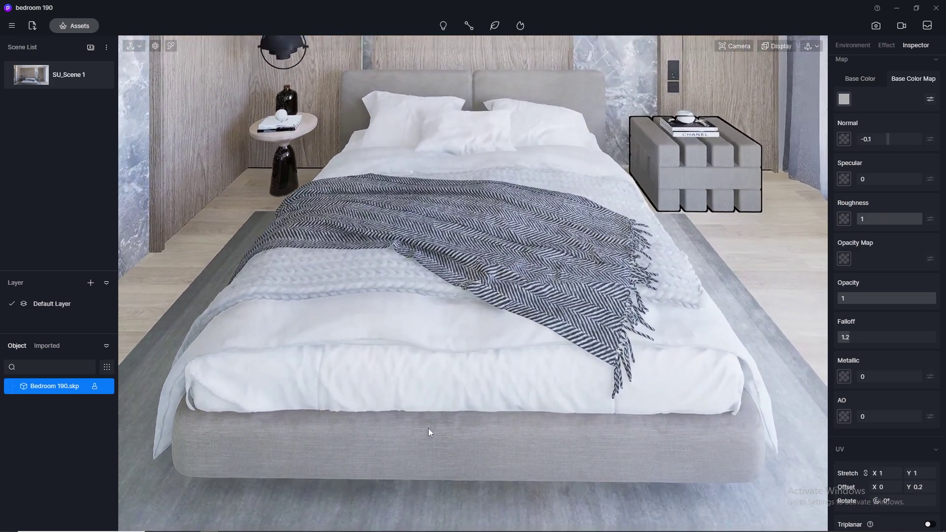
left_click(79, 26)
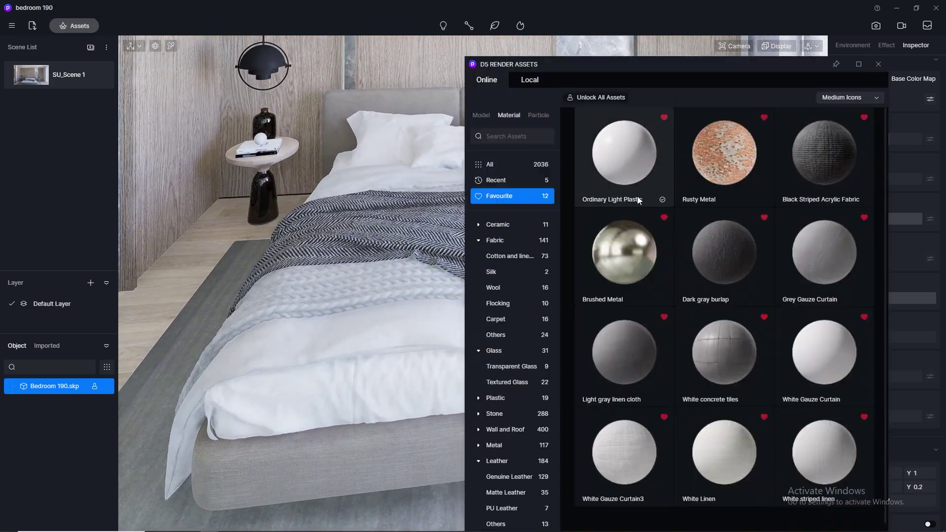
left_click_drag(610, 63, 655, 10)
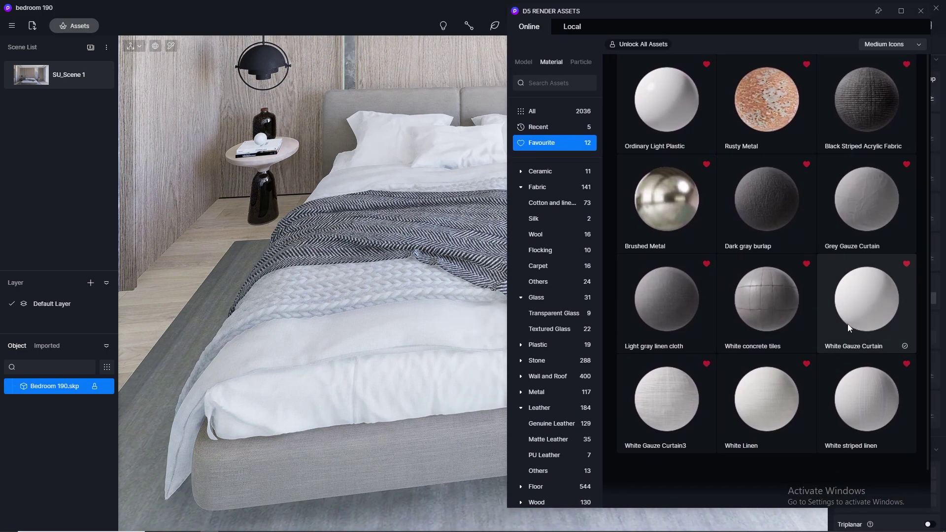
left_click_drag(732, 431, 331, 383)
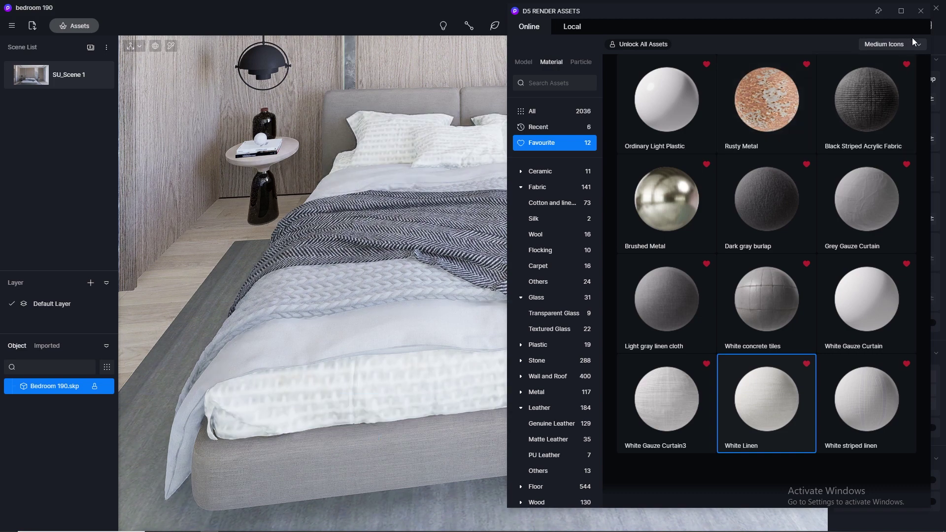
left_click(920, 11)
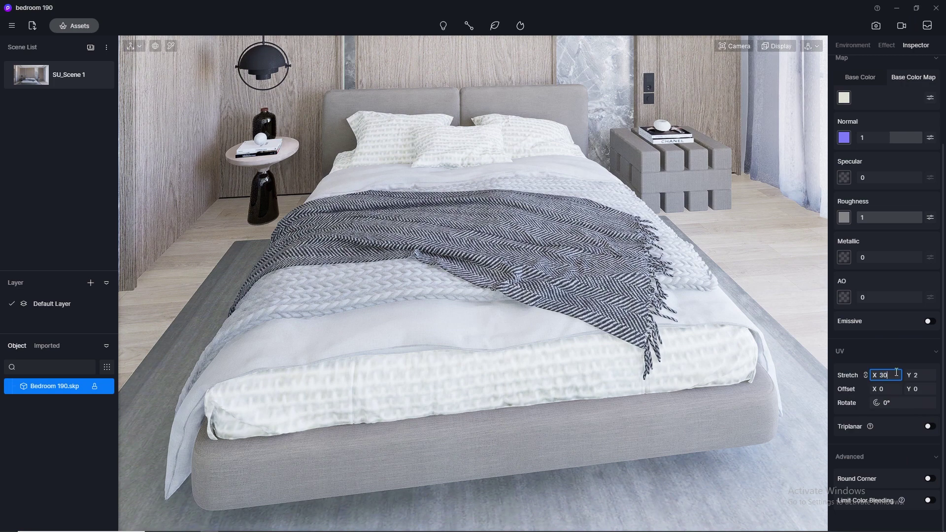
Set the UV stretch of the pillows' and mattress sheet's White Linen to 20 after trying 30 and 15.
key("Return")
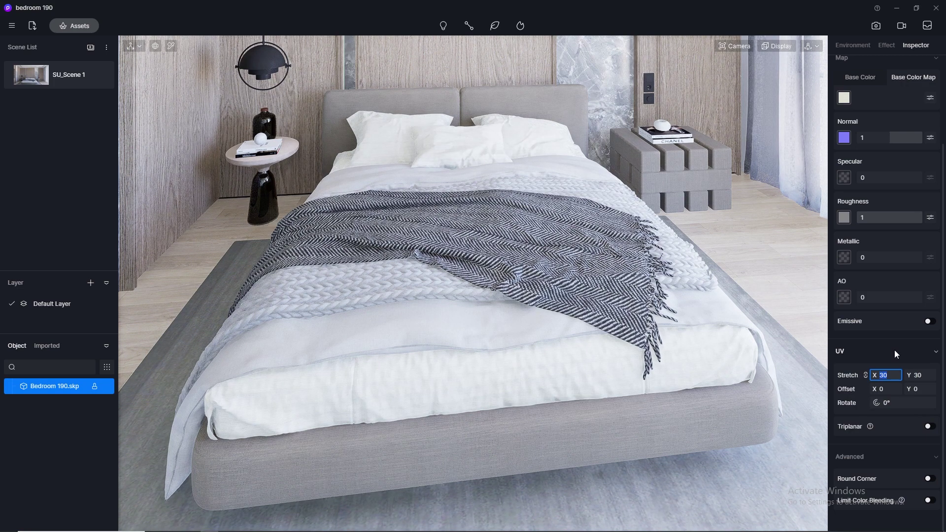
type("15")
key("Return")
left_click(898, 374)
type("20")
key("Return")
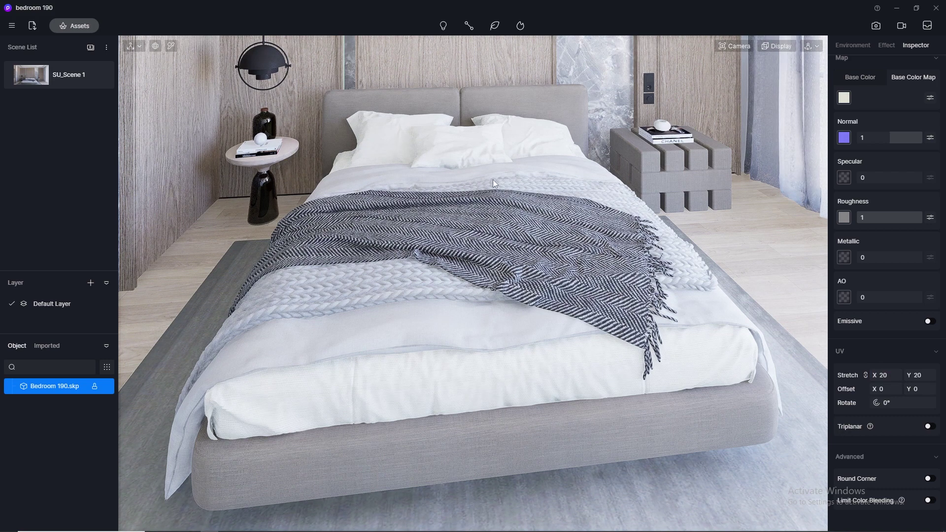
Apply White Linen to the duvet with a UV stretch of 20.
left_click(74, 25)
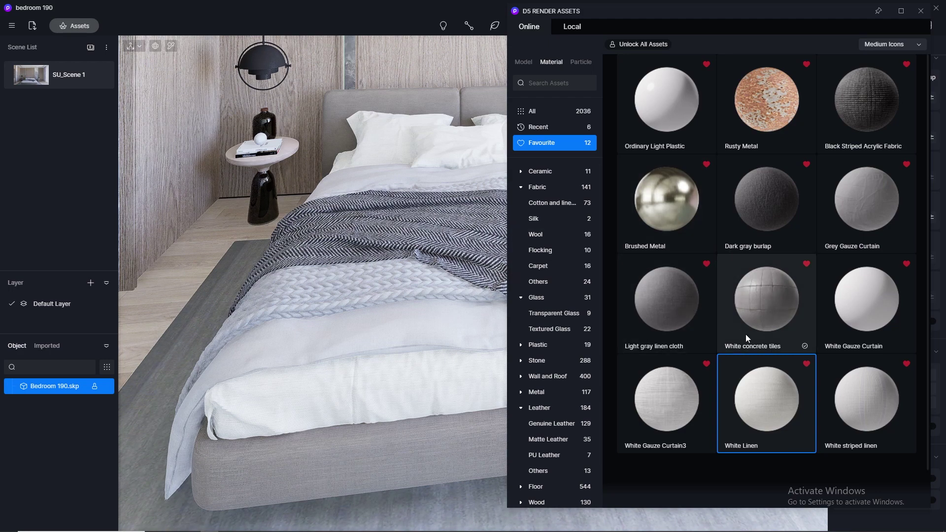
left_click_drag(761, 394, 406, 324)
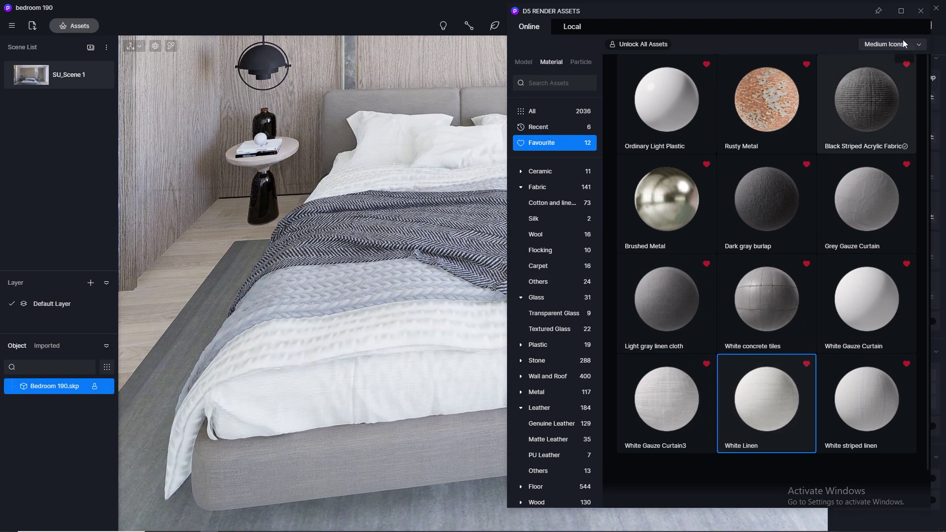
left_click_drag(826, 11, 417, 189)
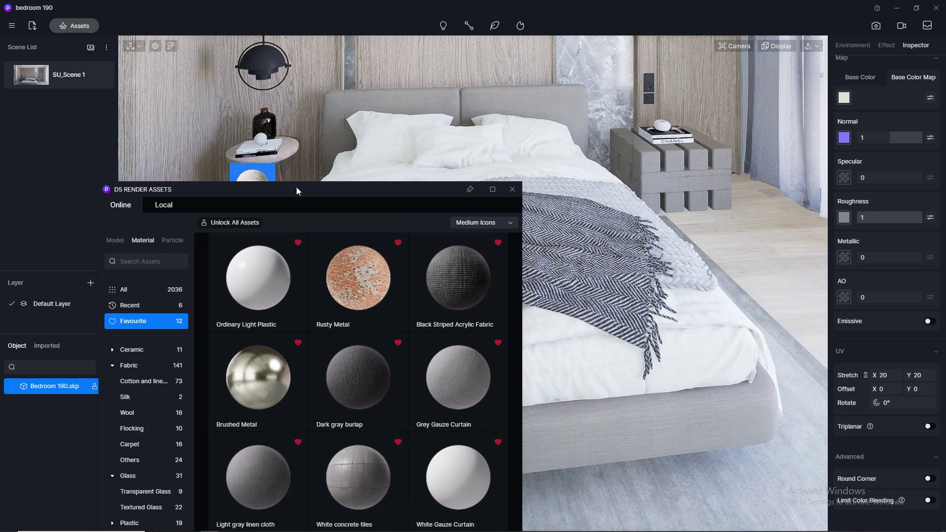
Apply the favourite Light gray linen cloth material to the chunky knitted blanket and close the asset library.
left_click_drag(297, 187, 736, 161)
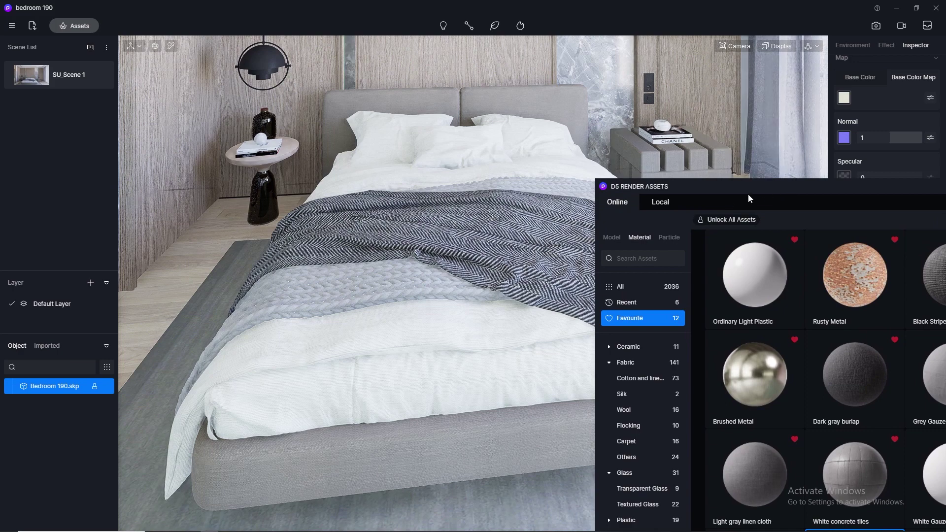
left_click_drag(749, 194, 744, 15)
left_click(732, 308)
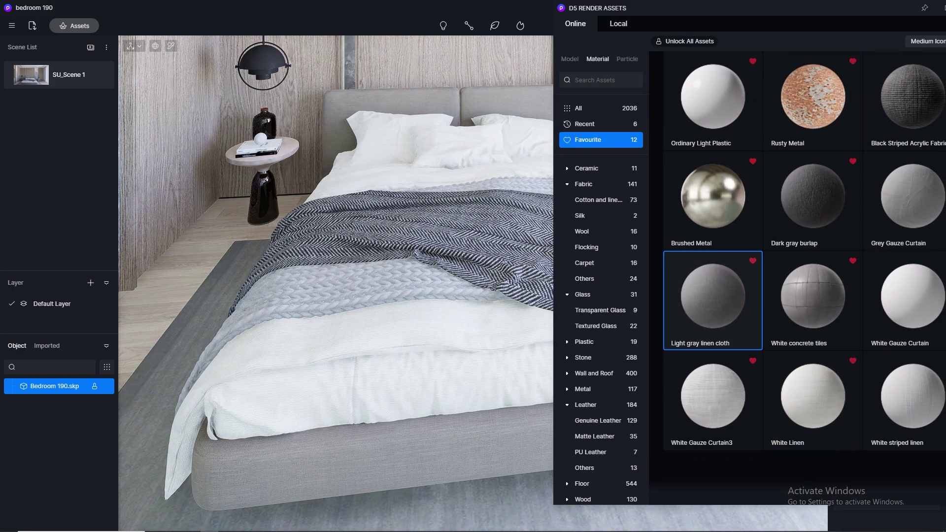
left_click(387, 284)
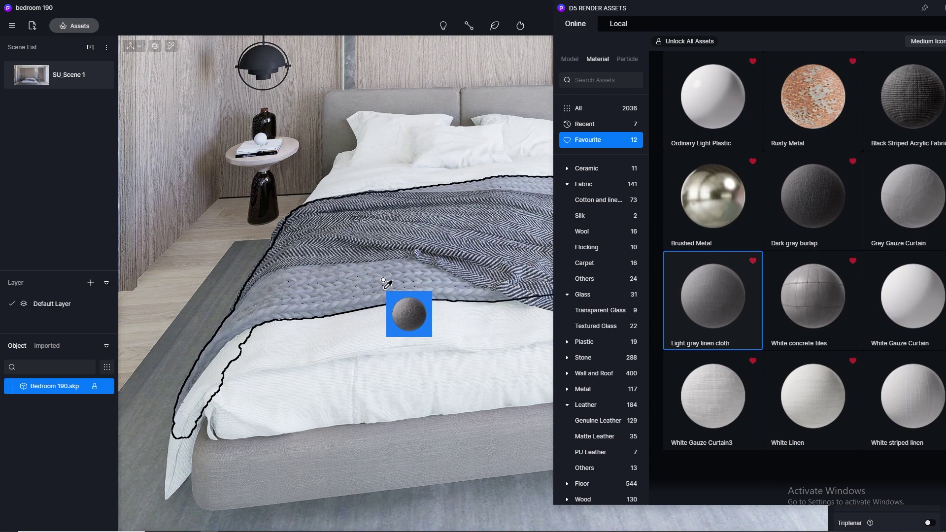
right_click(384, 279)
scroll(358, 303, "up", 5)
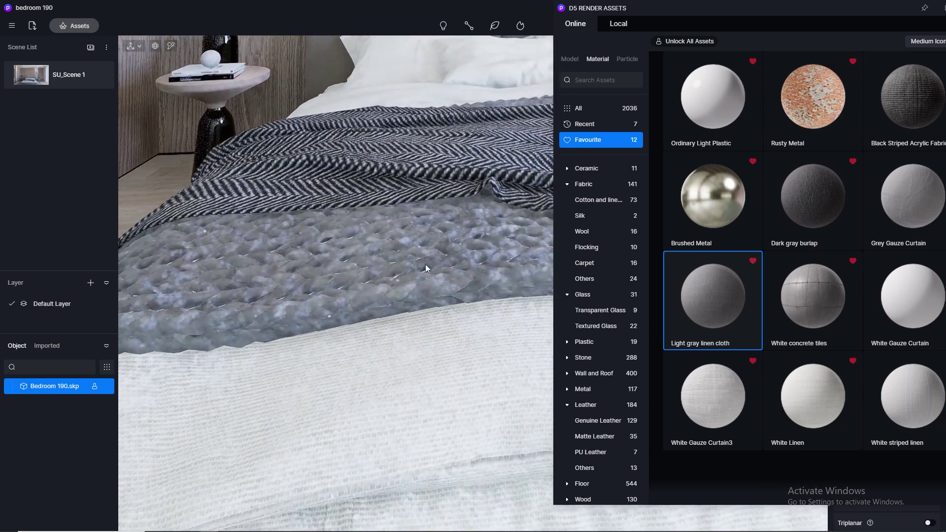
left_click_drag(885, 10, 643, 49)
left_click(726, 47)
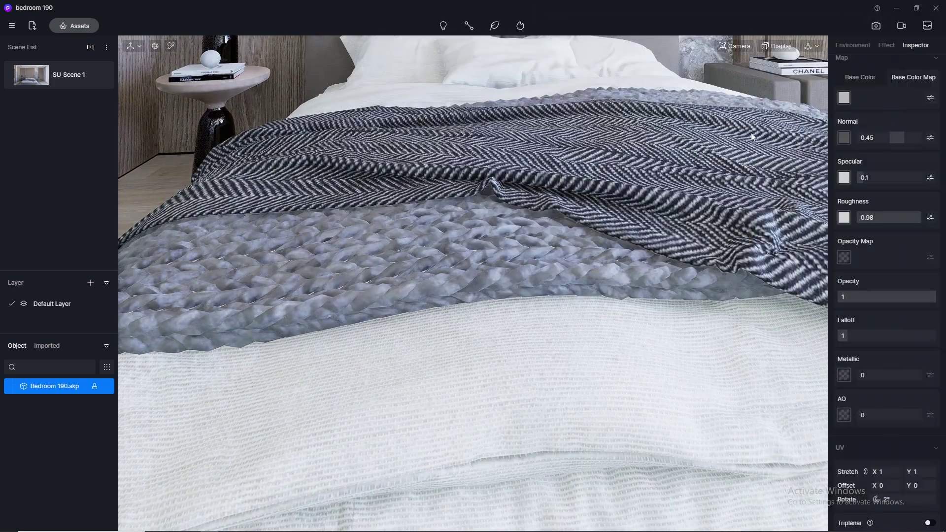
Try a UV stretch of 0.5 on the knitted blanket's linen cloth.
scroll(697, 348, "down", 3)
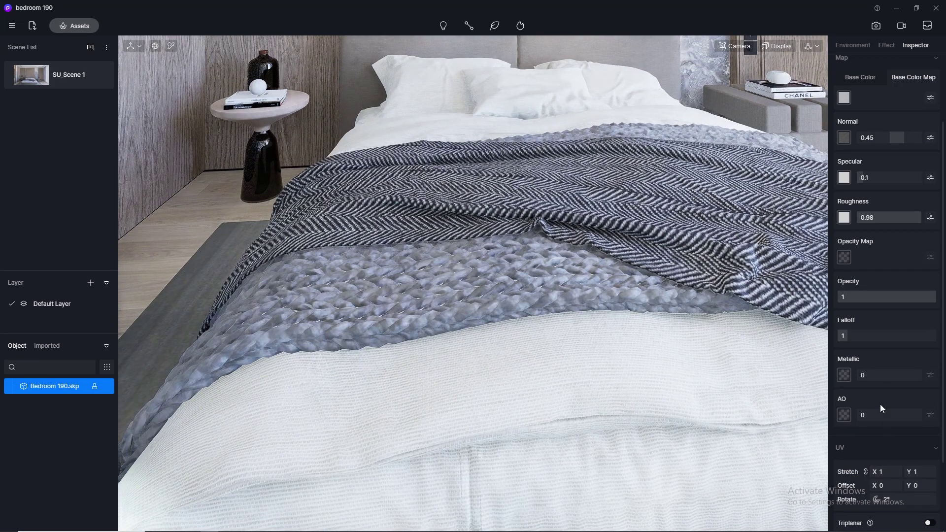
left_click(891, 474)
type("0.5")
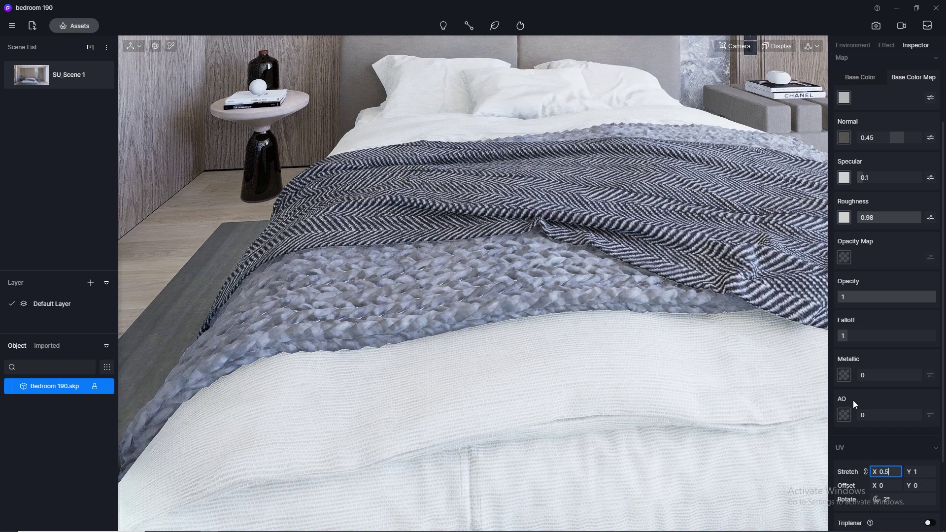
key("Return")
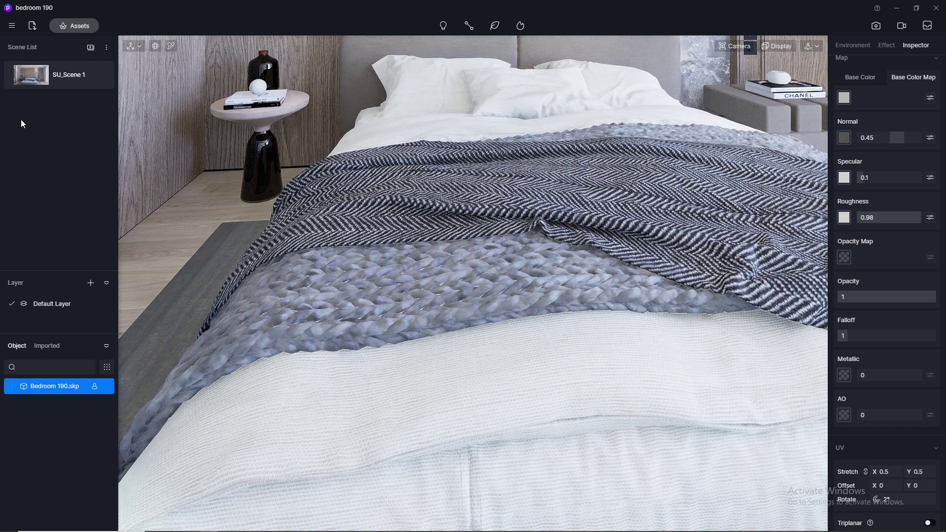
Sample the knitted blanket's material and set its UV stretch to 50 after trying 30.
left_click(170, 46)
right_click_drag(529, 281, 558, 464)
left_click(508, 388)
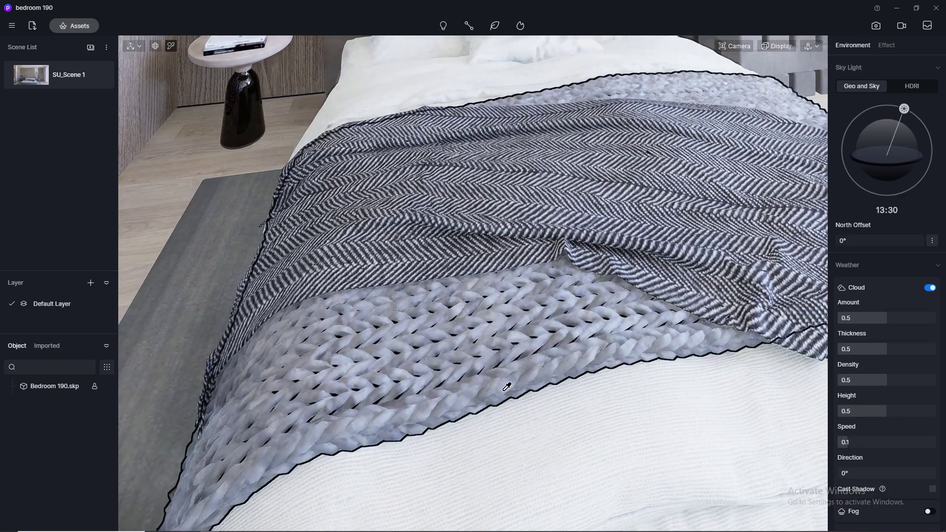
left_click(896, 472)
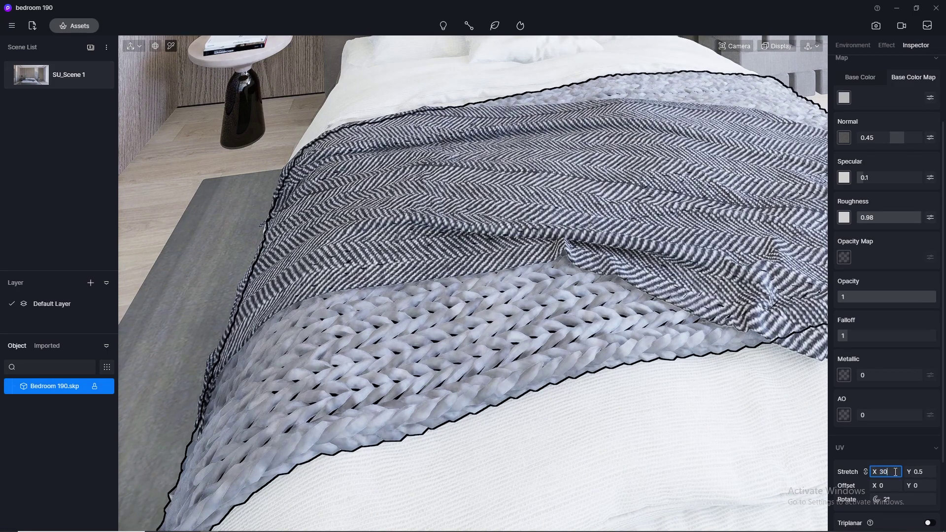
type("30")
key("Return")
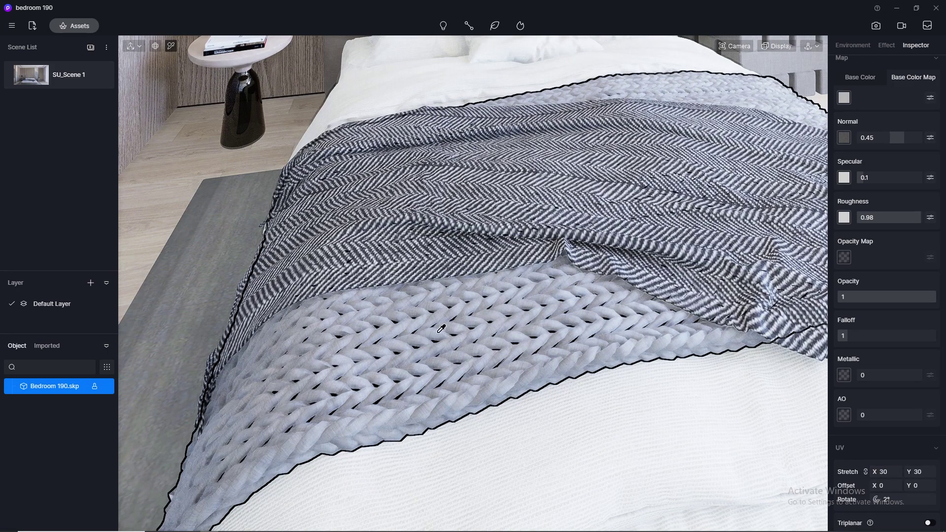
scroll(621, 402, "down", 5)
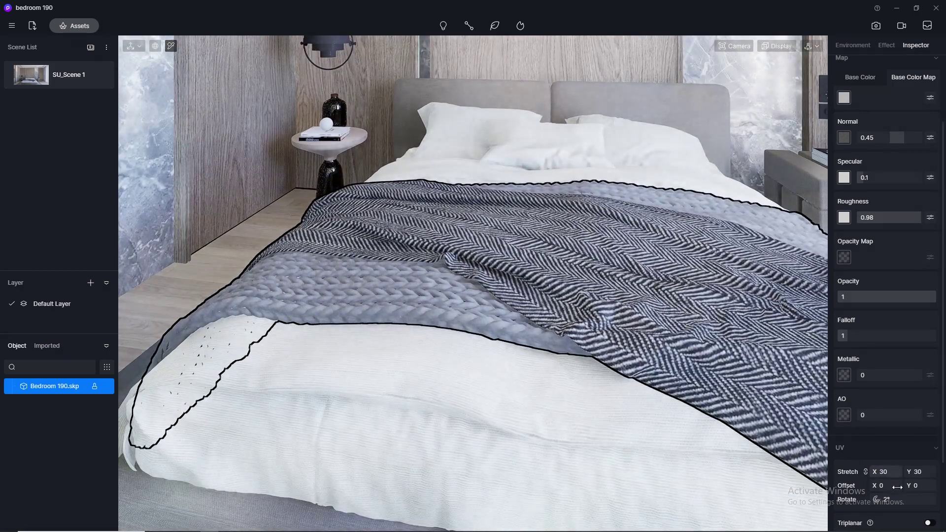
left_click(893, 472)
type("50")
key("Return")
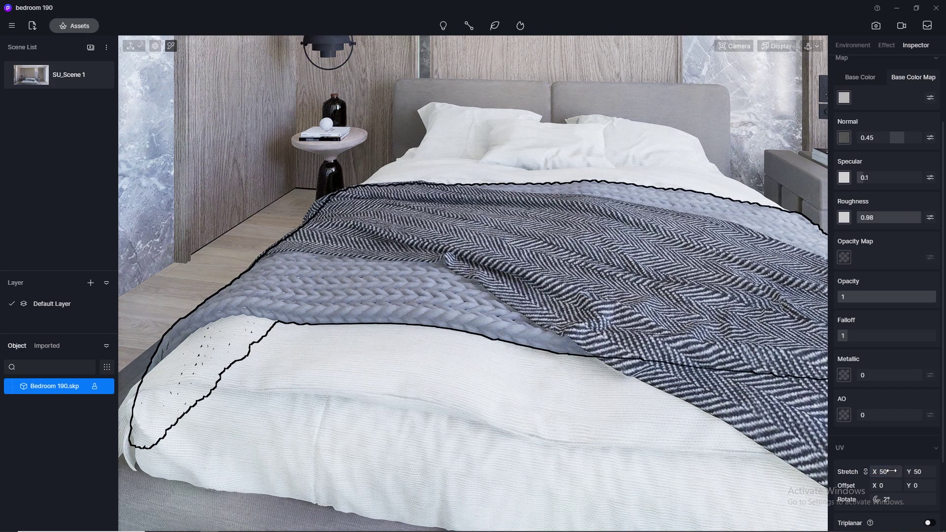
Set the UV stretch of the knitted blanket's linen cloth to 30.
left_click(893, 472)
type("30")
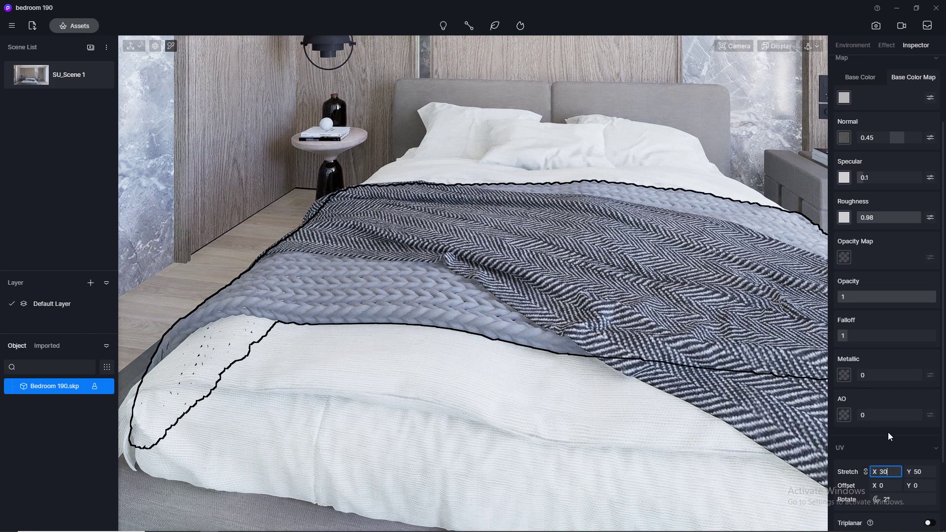
key("Return")
Sample the herringbone throw's material, change its template to Cloth and set its roughness to 0.65.
left_click(659, 309)
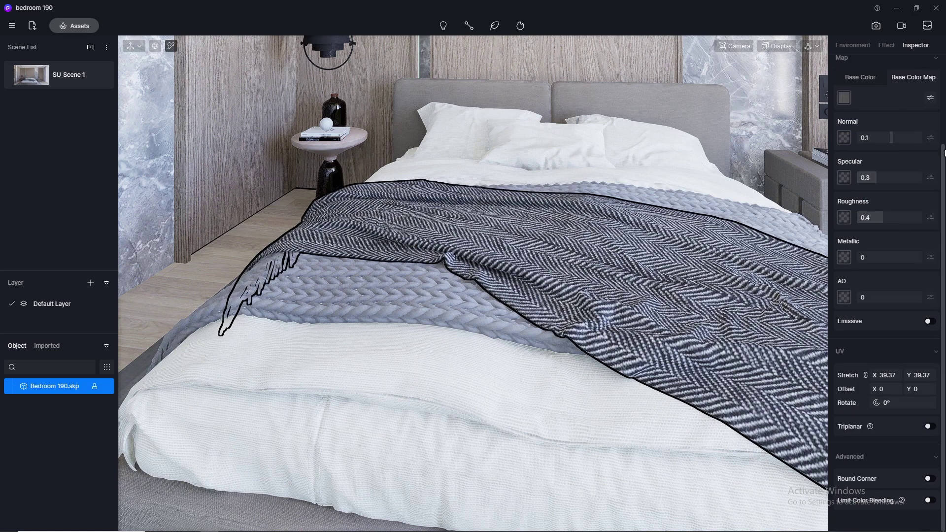
scroll(937, 96, "up", 3)
left_click(931, 123)
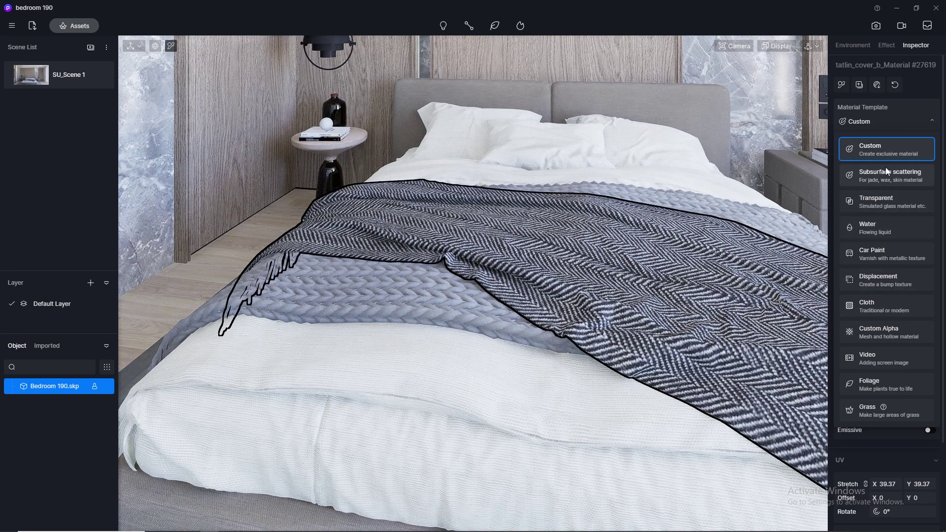
left_click(883, 305)
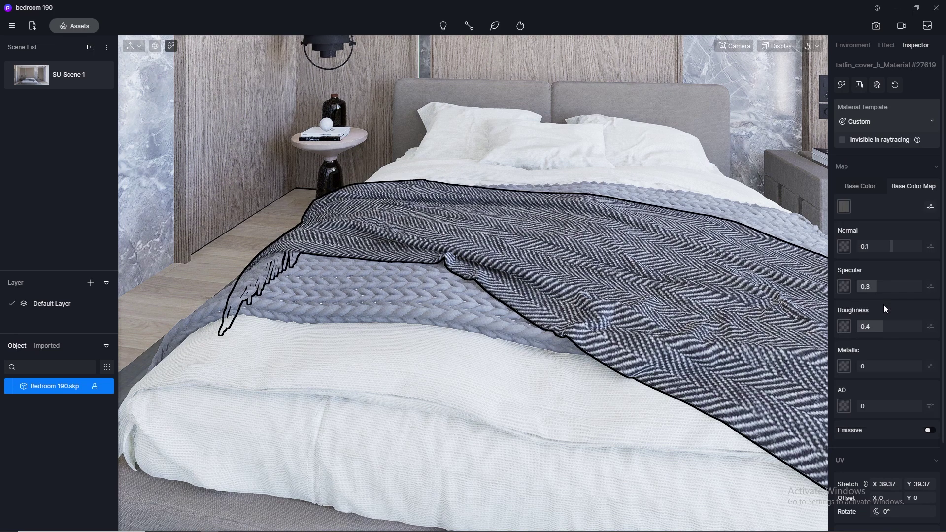
double_click(883, 305)
type("0")
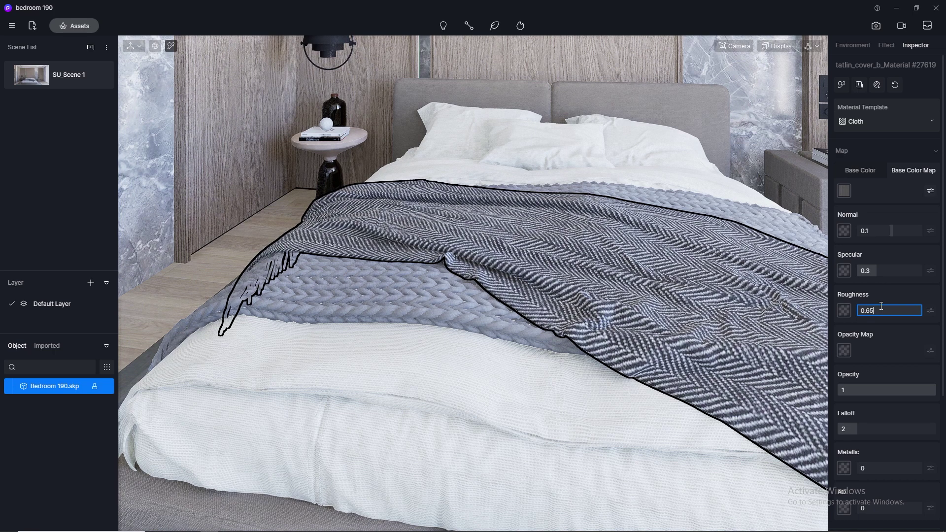
key("Return")
Copy the herringbone throw's base color map into its normal map slot.
right_click(843, 193)
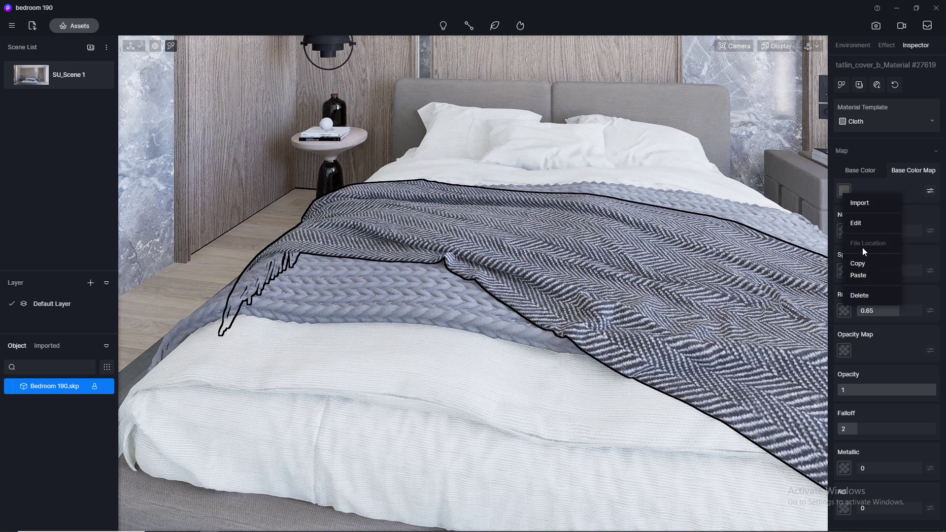
left_click(858, 264)
right_click(848, 227)
left_click(864, 311)
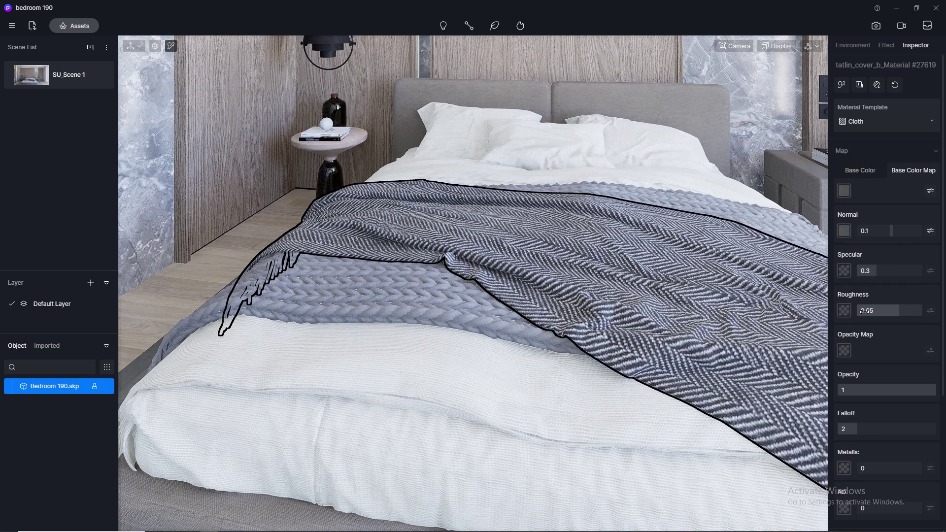
Try normal strengths of 1 and 0.5 on the herringbone throw's material.
double_click(885, 231)
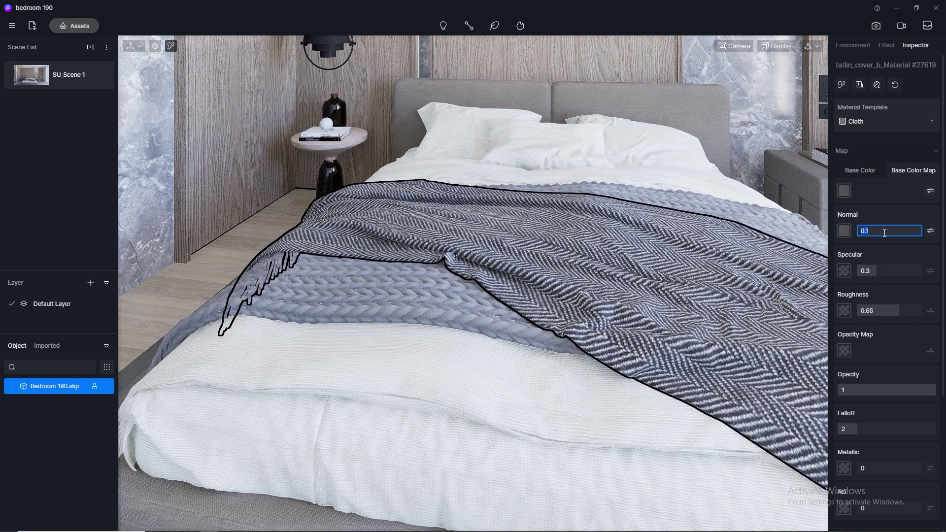
type("1")
key("Return")
double_click(884, 232)
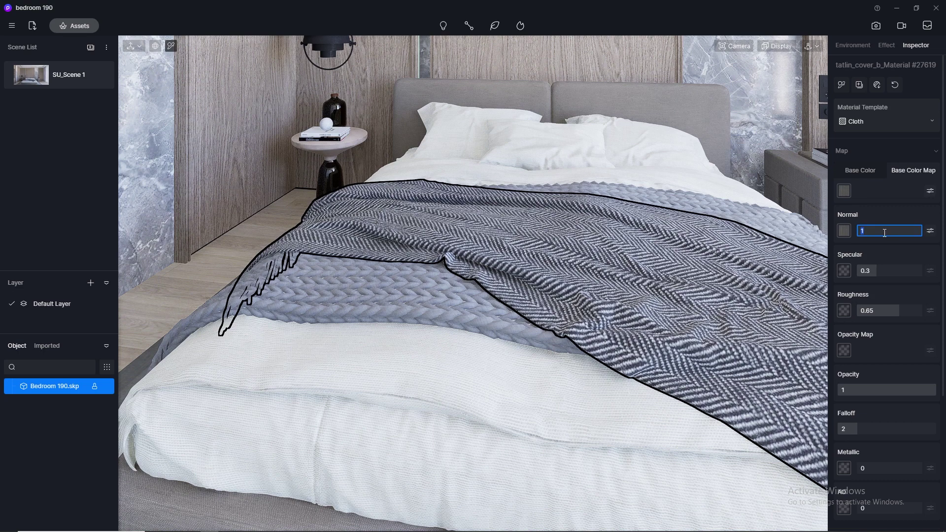
type("0.5")
key("Return")
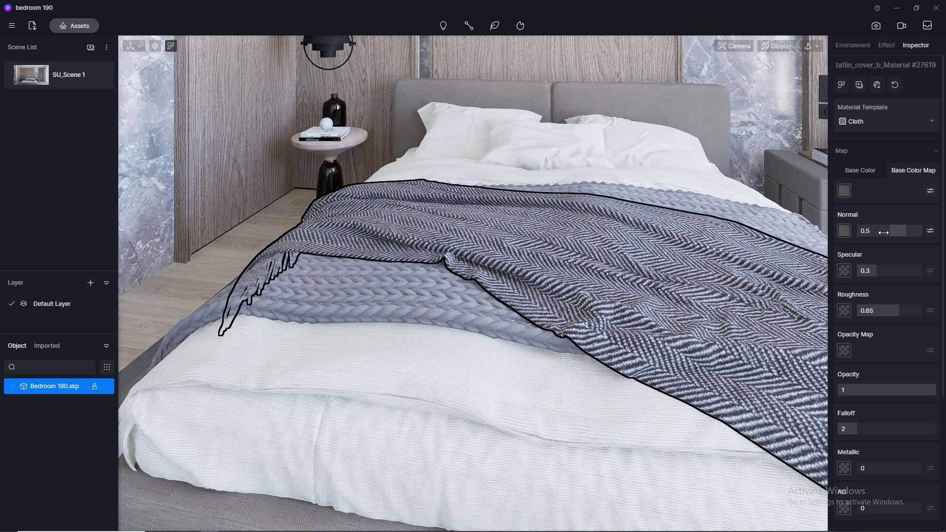
Set the herringbone throw's normal strength to 0.2 and stop material picking.
double_click(884, 232)
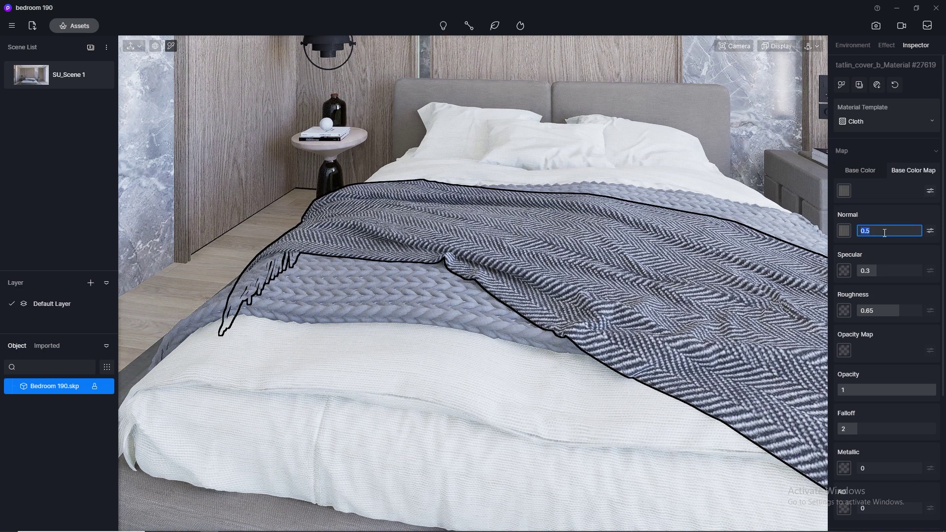
type("0.2")
key("Return")
key("Escape")
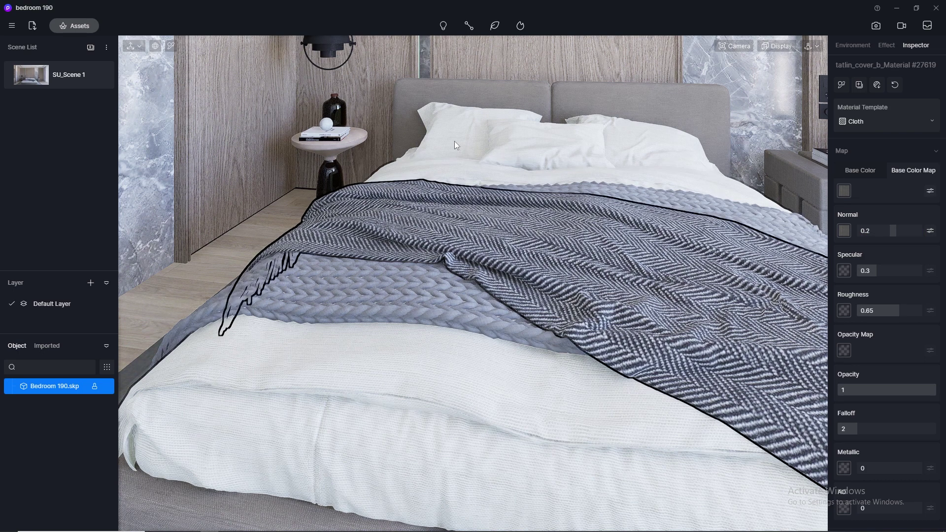
Sample the material of the rug under the bed and change its template to Cloth.
scroll(455, 141, "down", 3)
scroll(466, 117, "down", 4)
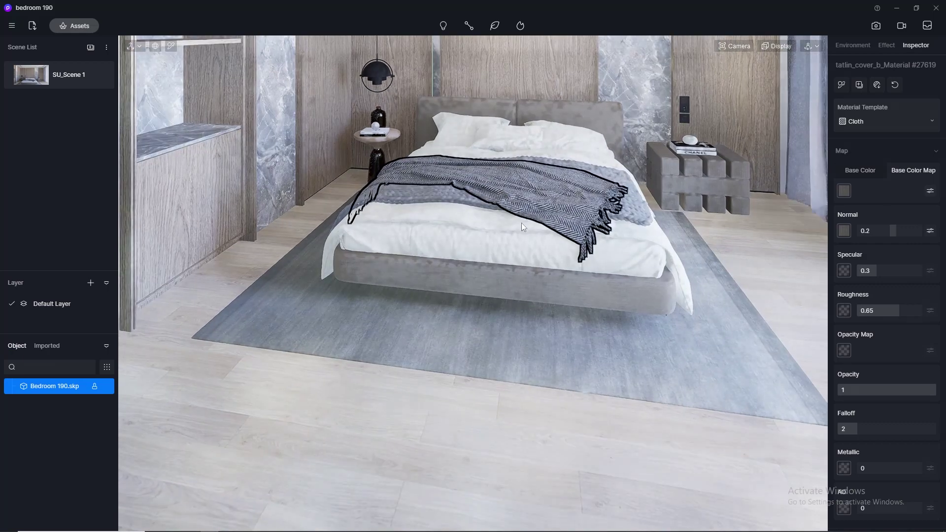
middle_click_drag(521, 223, 587, 282)
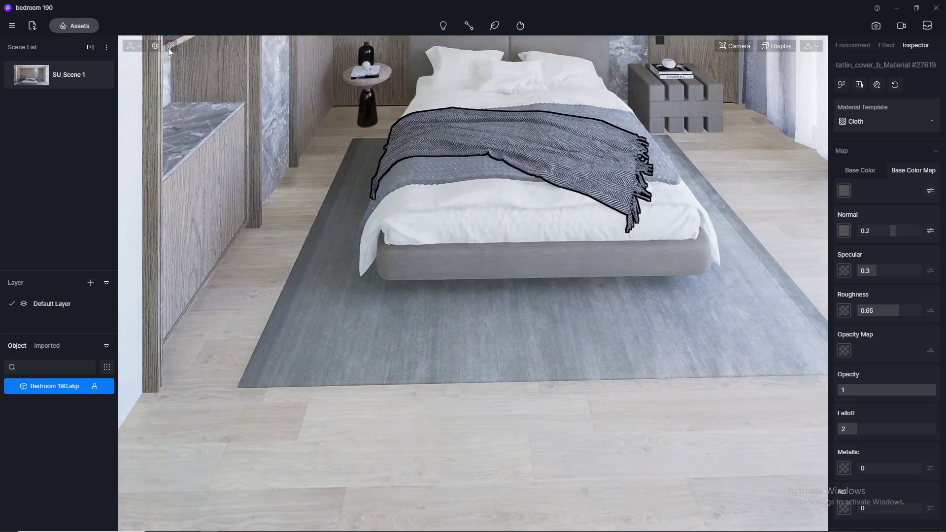
left_click(171, 46)
left_click(395, 349)
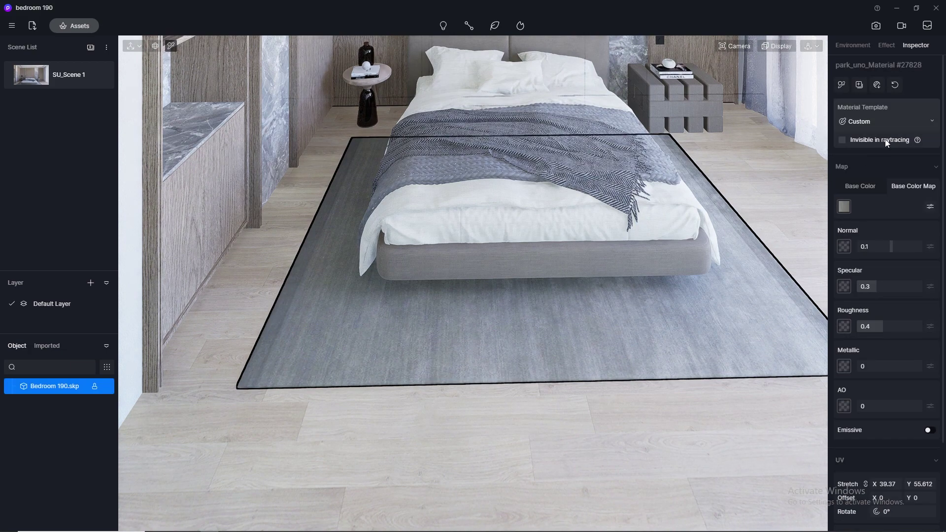
left_click(913, 121)
left_click(868, 302)
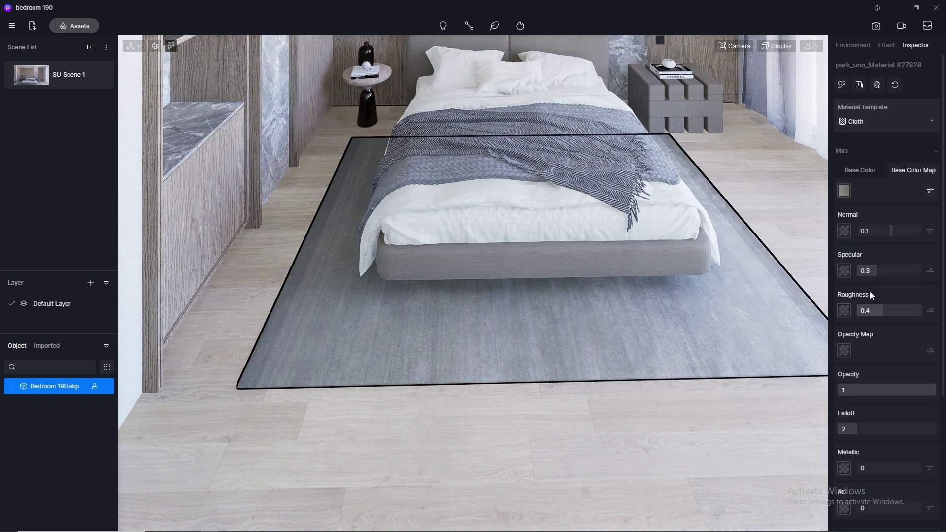
Copy the rug's base color map into its normal map slot.
right_click(840, 193)
left_click(857, 261)
right_click(846, 226)
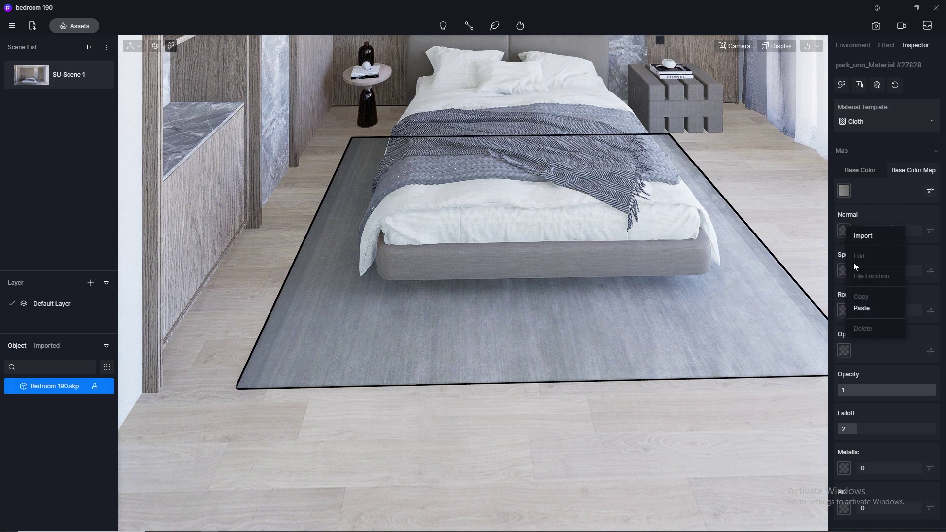
left_click(870, 311)
Try a specular value of 0.4 on the rug's material and return it to 0.3.
left_click(882, 271)
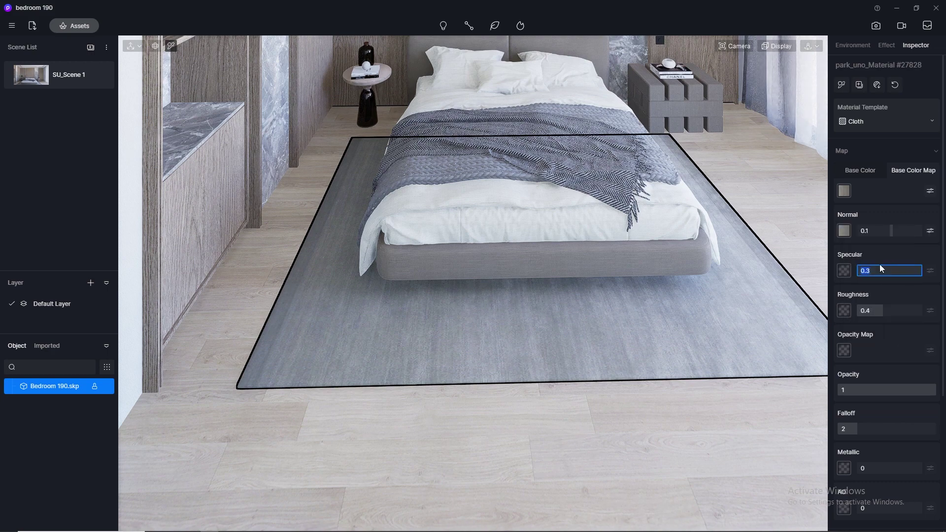
type("0.4")
key("Return")
left_click(877, 274)
type("0.3")
Set the rug's roughness to 0.6 and stop material picking.
left_click(876, 308)
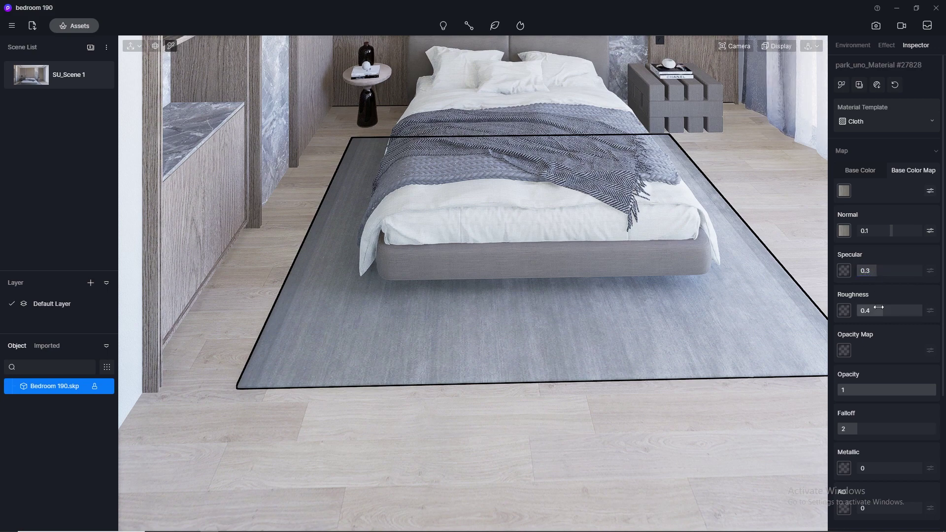
key("Return")
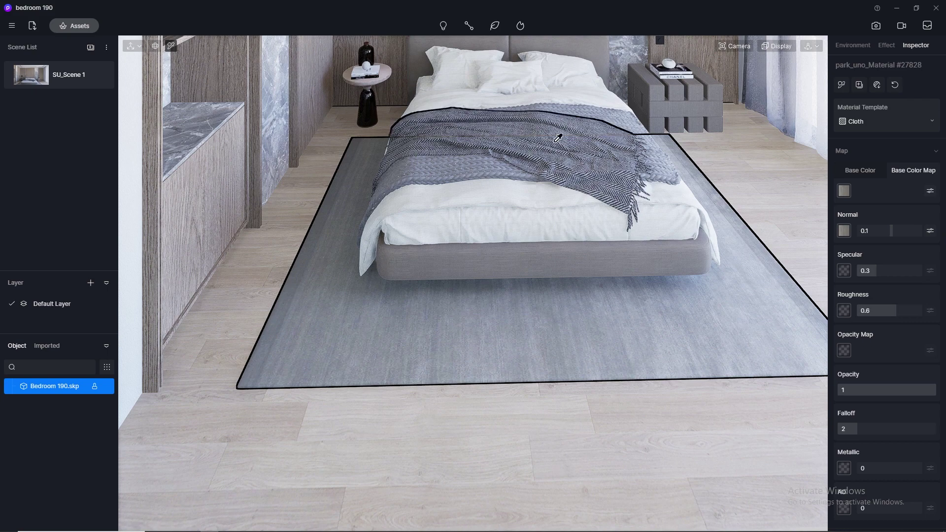
key("Escape")
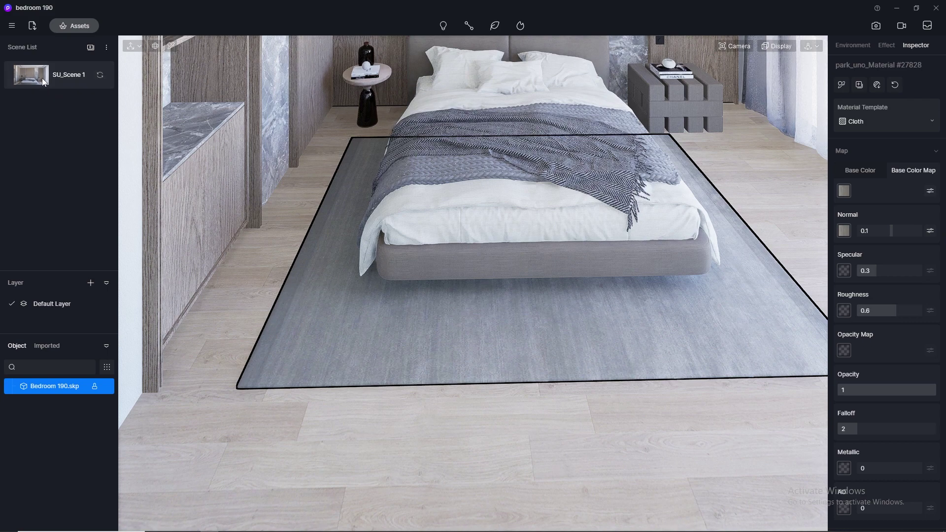
Return to the SU_Scene 1 camera view and save the project.
left_click(43, 78)
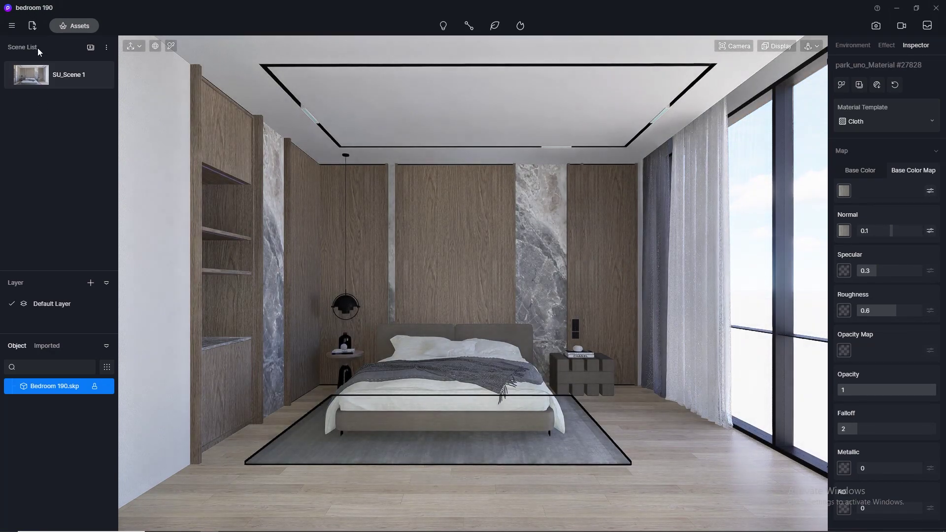
left_click(12, 25)
mouse_move(55, 46)
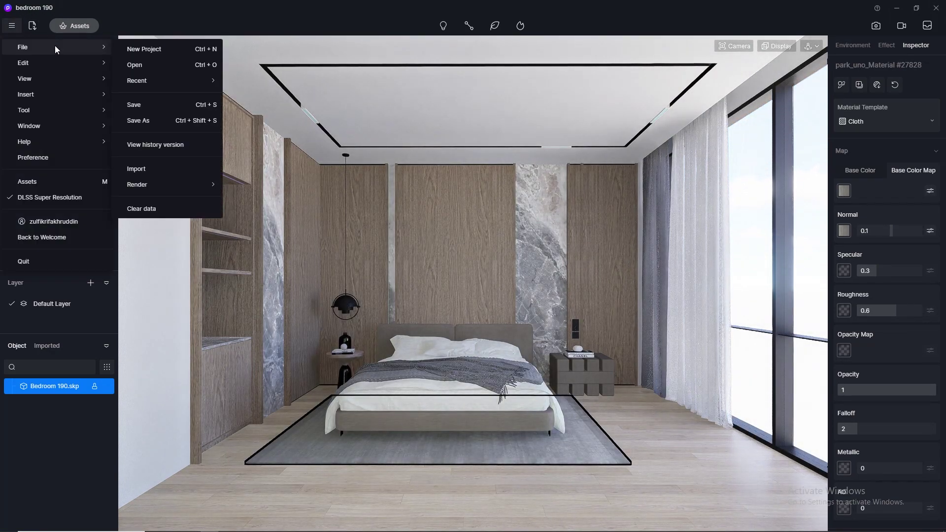
left_click(141, 105)
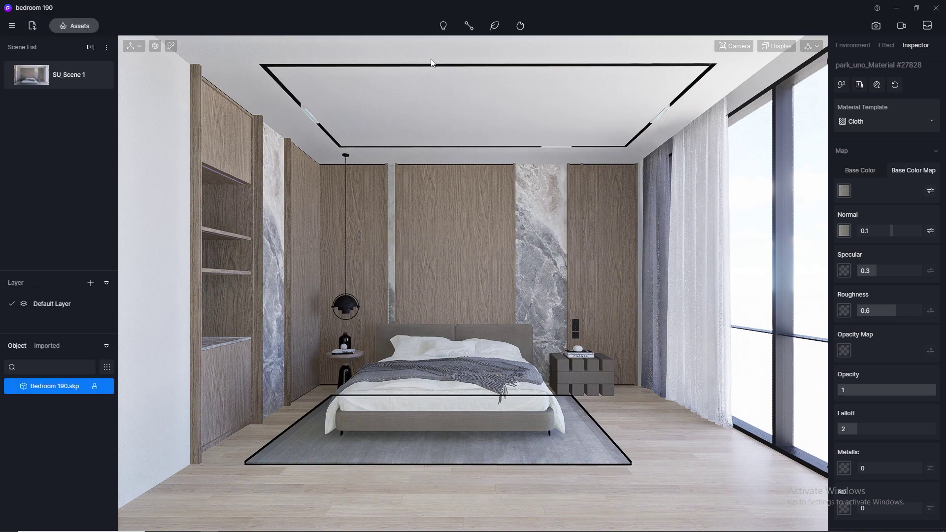
Enter image render mode and light the scene with the custom HDRI sky btrr 8000×4000.
left_click(877, 26)
left_click(917, 86)
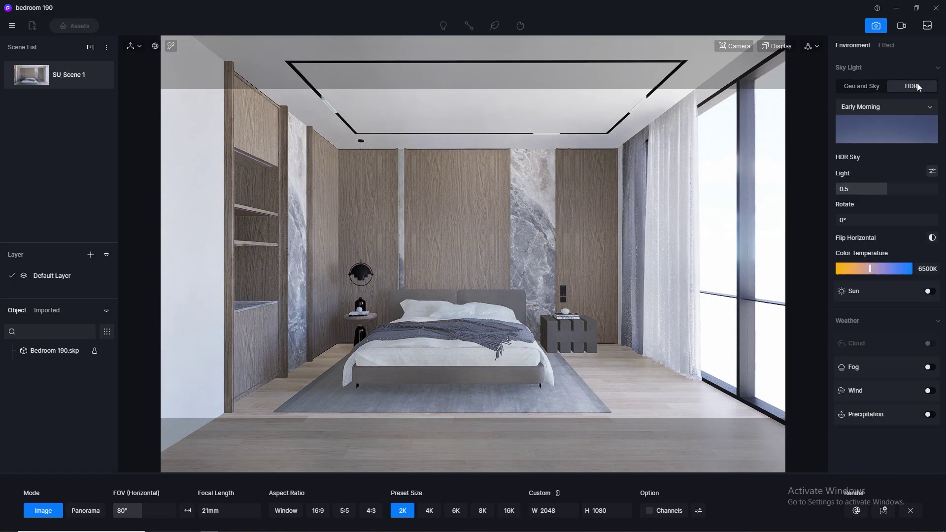
left_click(929, 107)
left_click(862, 189)
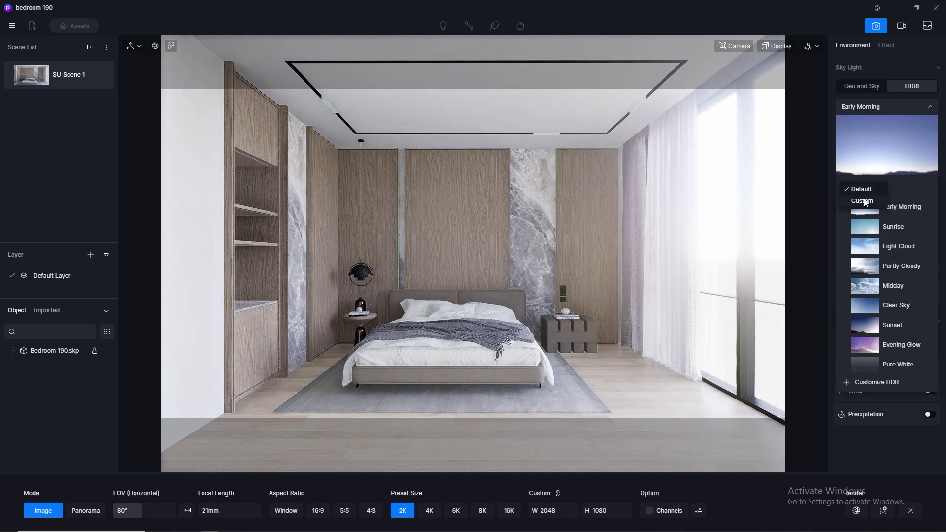
left_click(863, 201)
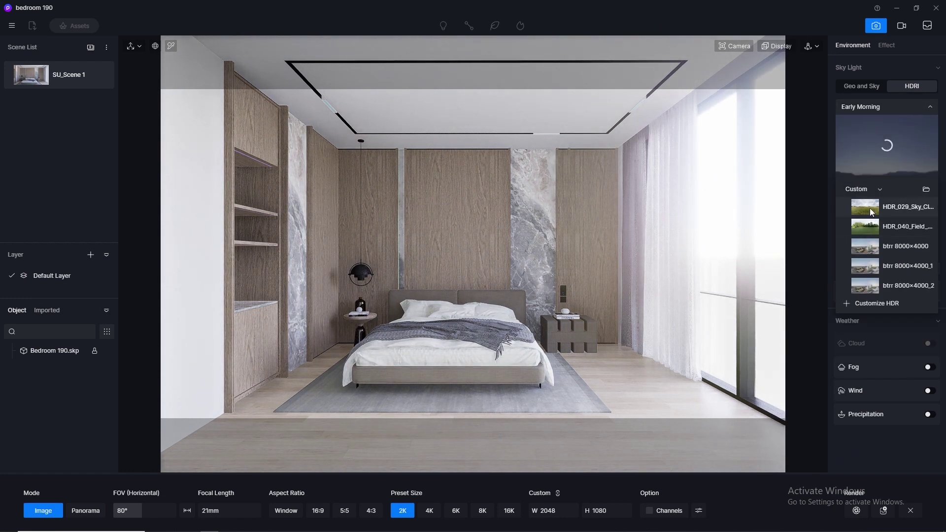
left_click(931, 106)
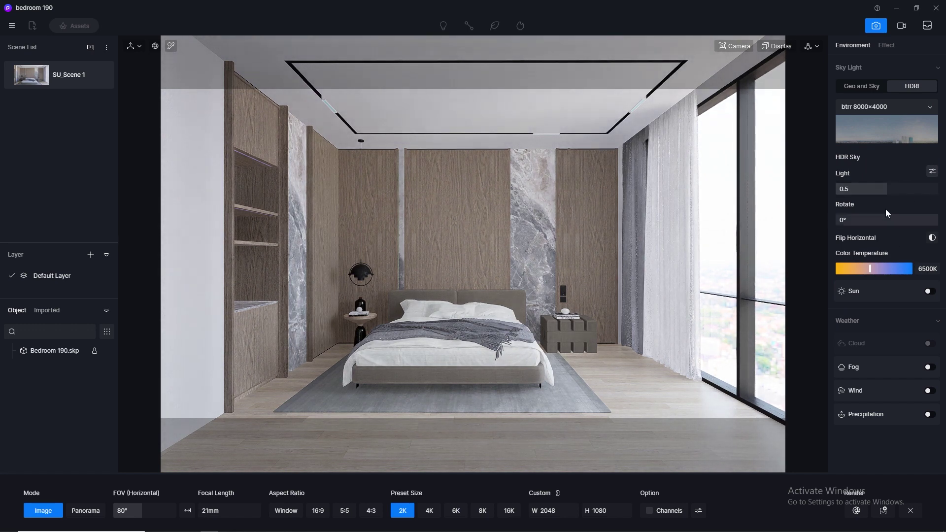
Adjust the HDRI background brightness separately from the skylight, setting it to 0.03 after trying 0.1 and 0.01.
left_click(933, 171)
left_click(879, 239)
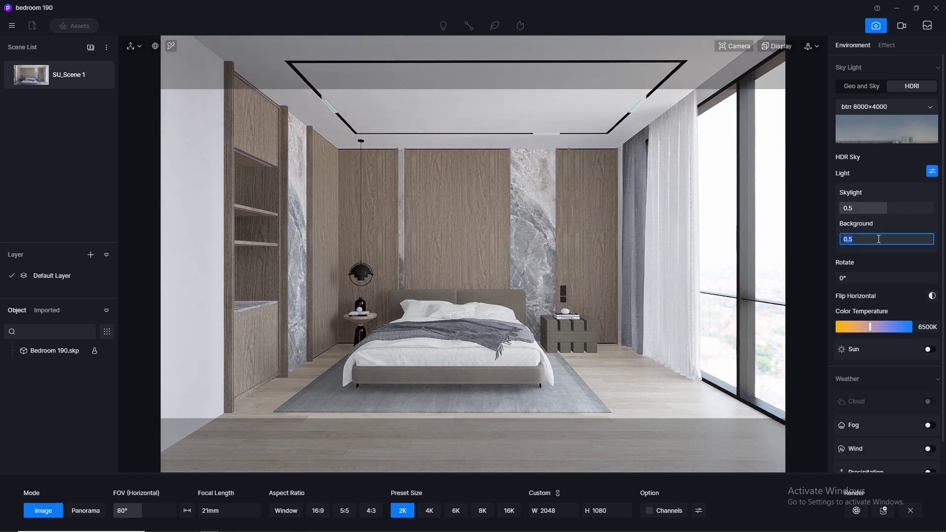
type("0.1")
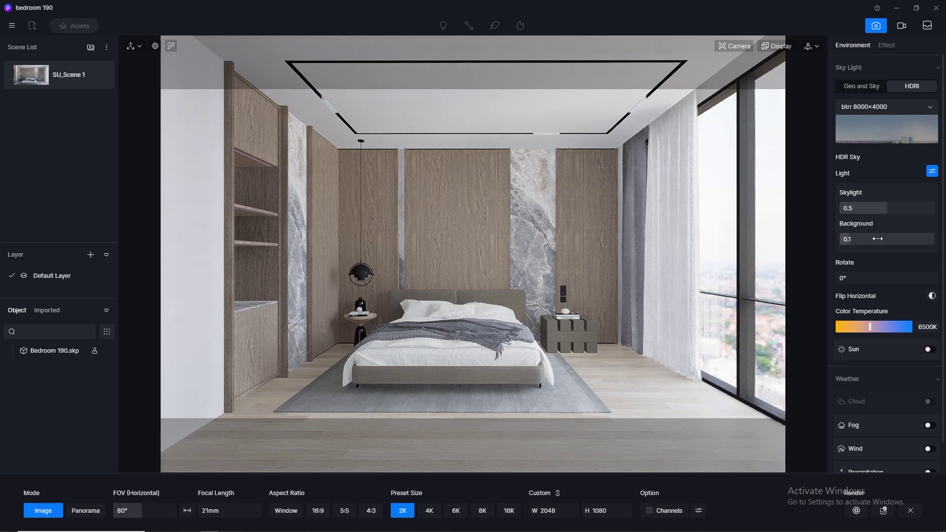
key("Return")
type("0.0")
key("Return")
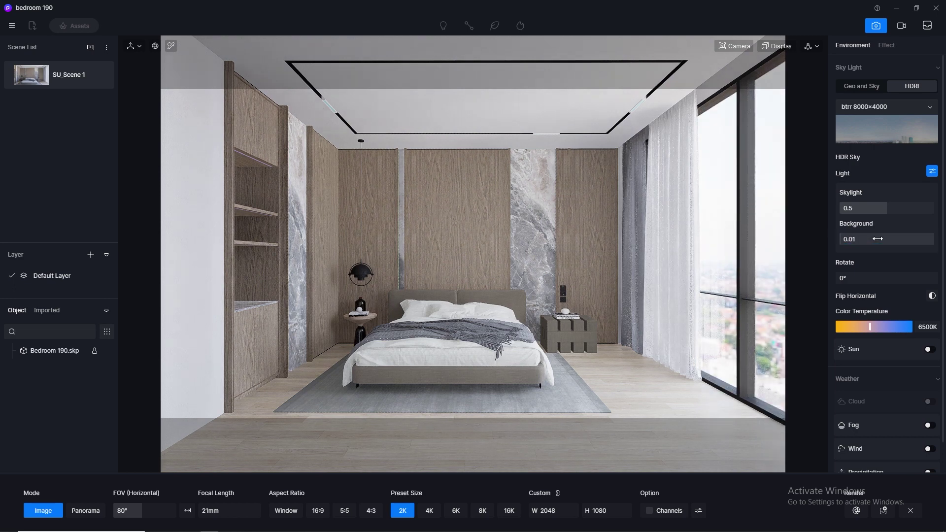
type("20")
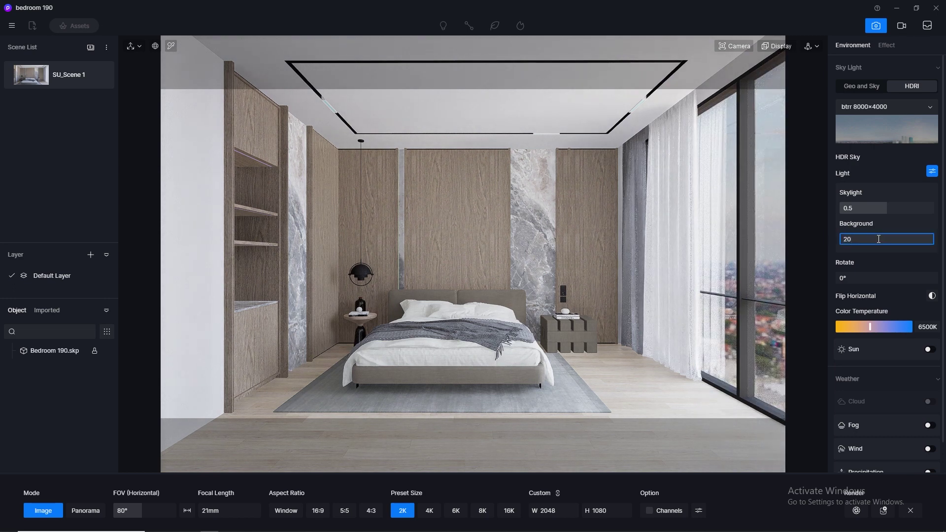
type(".03")
key("Return")
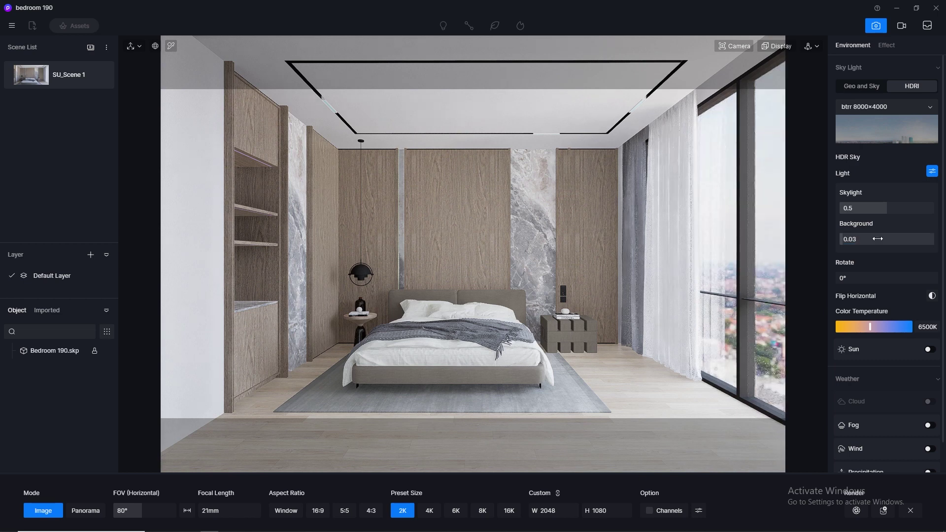
Rotate the HDRI sky to about 91.7°.
left_click(878, 239)
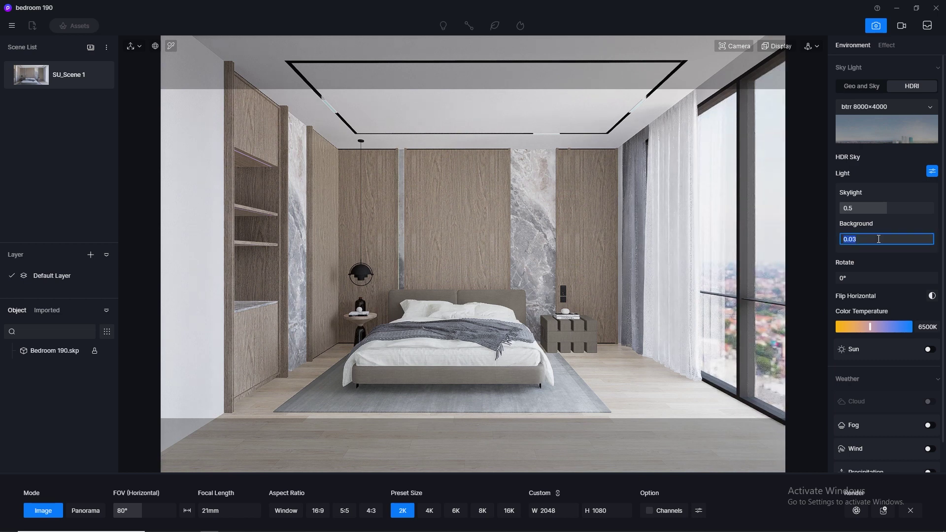
mouse_move(869, 277)
left_mouse_down()
mouse_move(835, 282)
mouse_move(862, 281)
left_mouse_up()
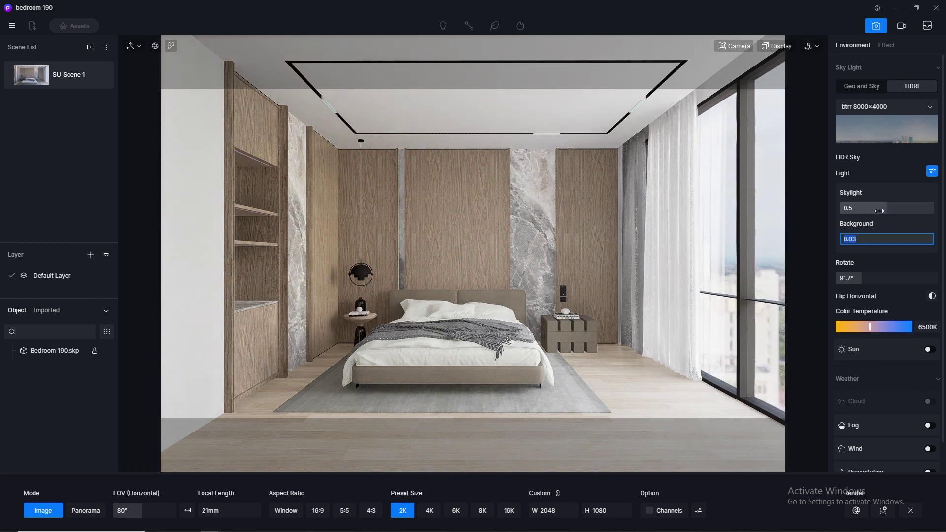
Set the HDRI skylight brightness to 0.1 and update SU_Scene 1.
left_click(879, 211)
type("0.1")
key("Return")
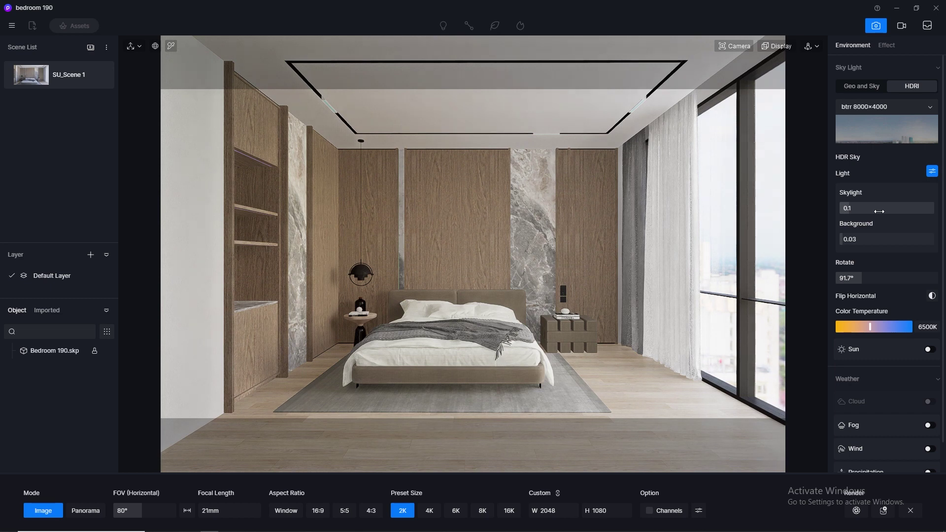
left_click(880, 212)
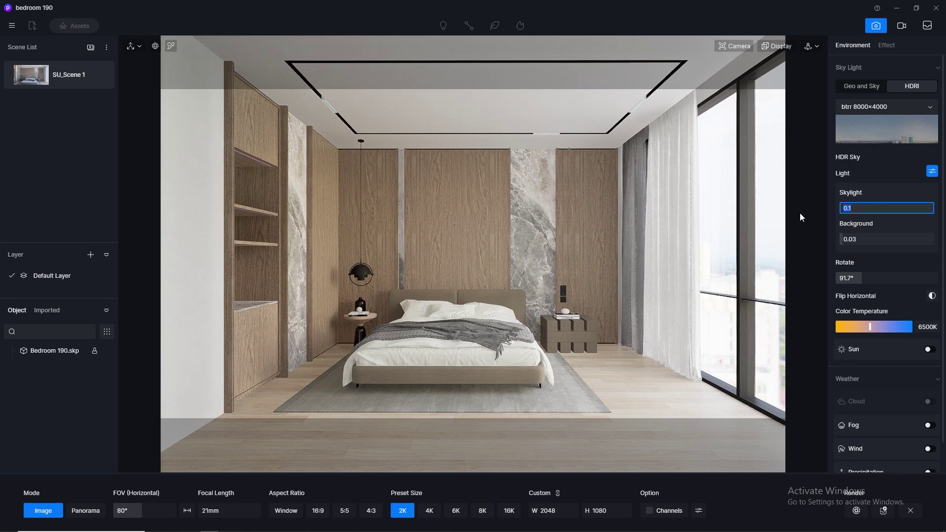
left_click(100, 76)
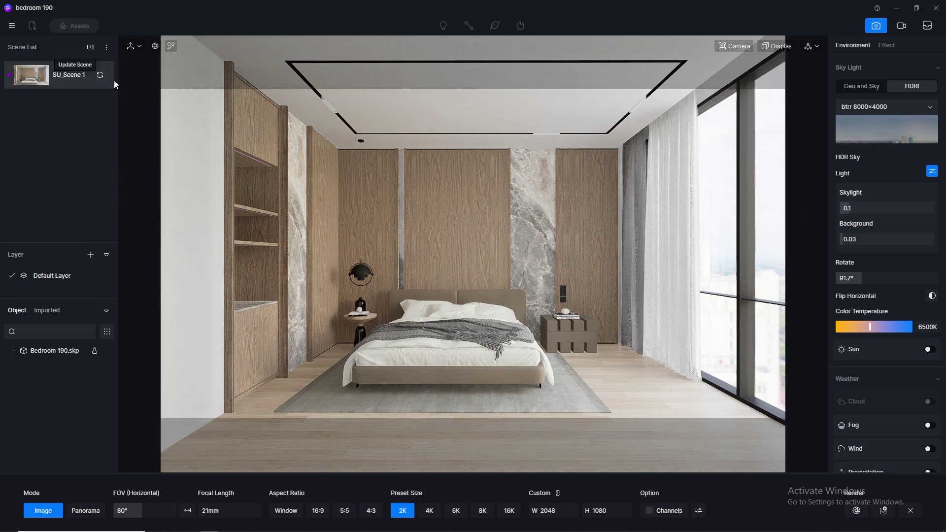
Lower the HDRI skylight brightness to 0.05 after trying 0.03.
left_click(899, 209)
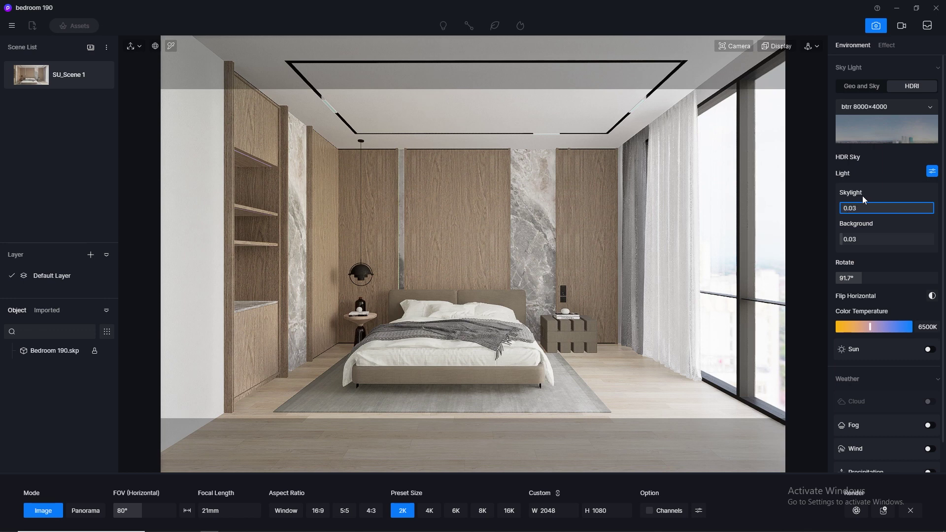
key("Return")
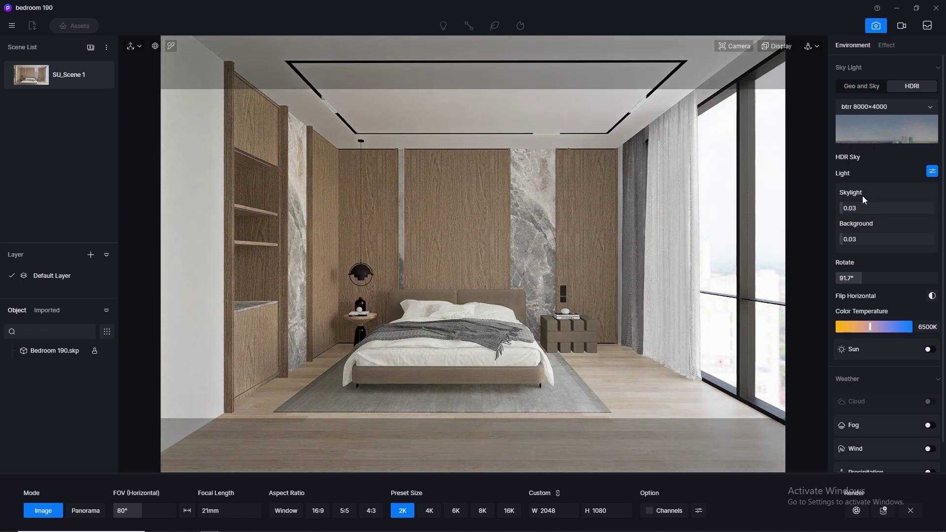
left_click(871, 208)
type("0")
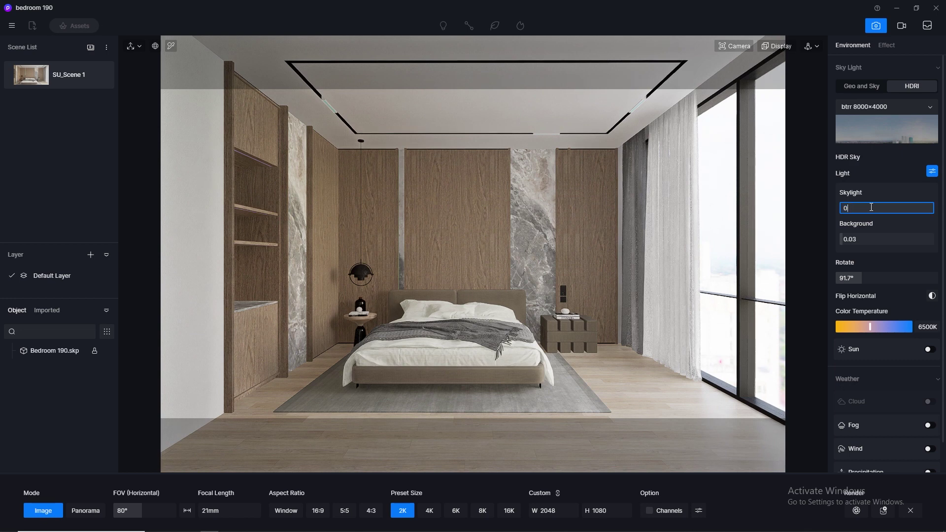
type(".05")
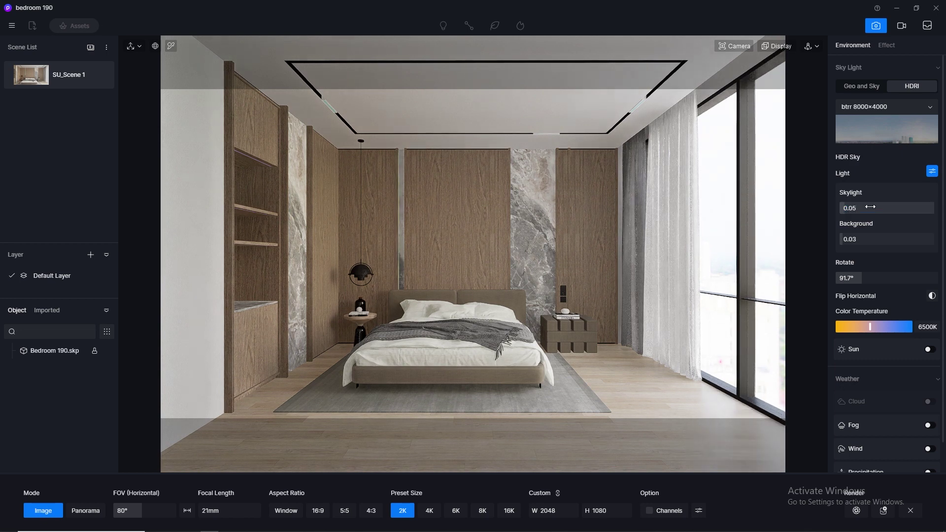
key("Return")
Set the HDRI background brightness to 0.01 and update SU_Scene 1 with the new sky lighting.
left_click(871, 239)
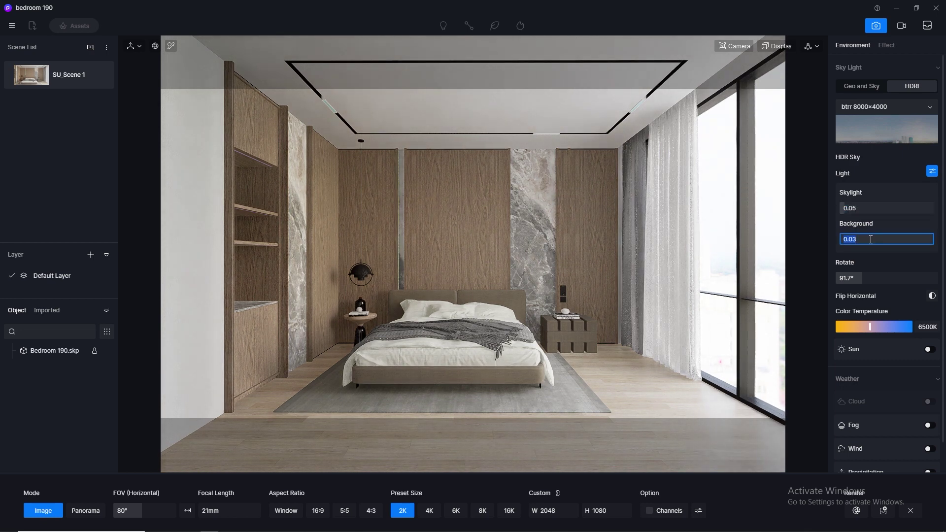
type("0.01")
key("Return")
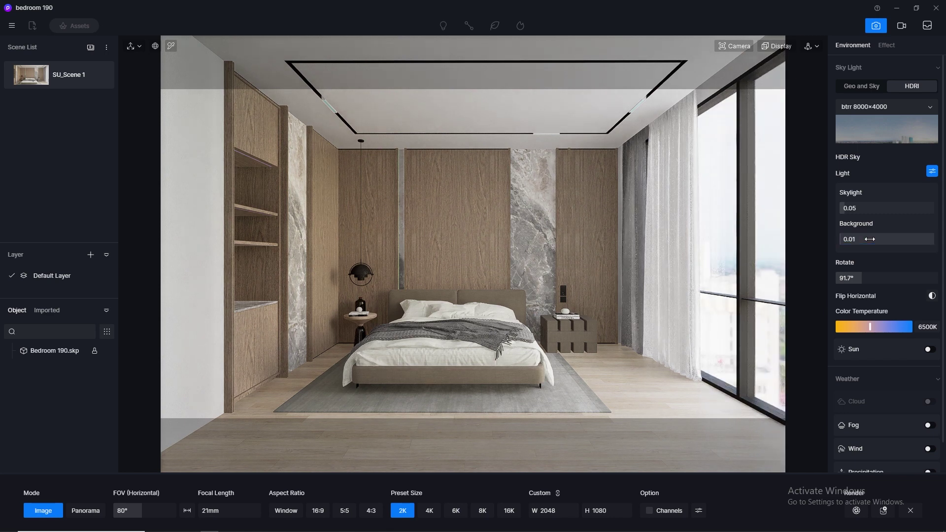
left_click(100, 77)
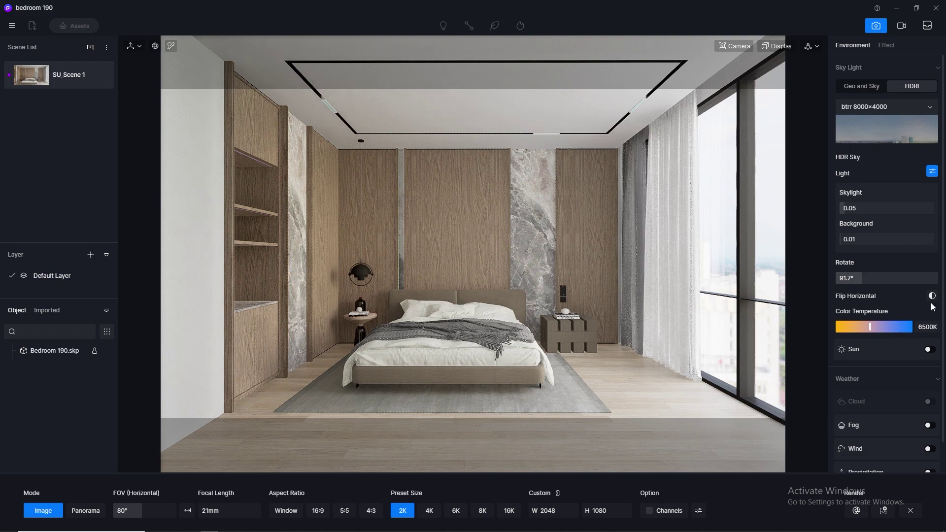
Enable the sun with a custom direction, setting its altitude to about 47.4 and azimuth to about 64.6.
left_click(930, 350)
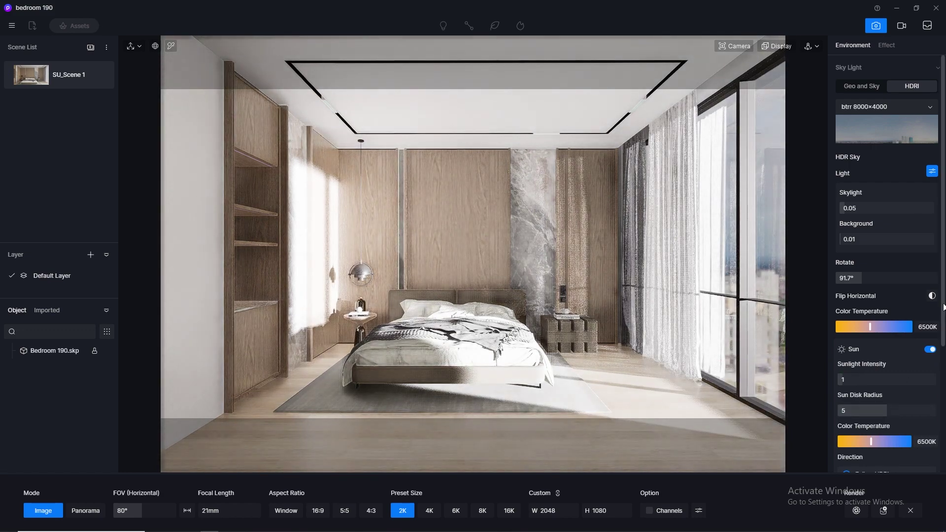
scroll(887, 345, "down", 3)
left_click(848, 369)
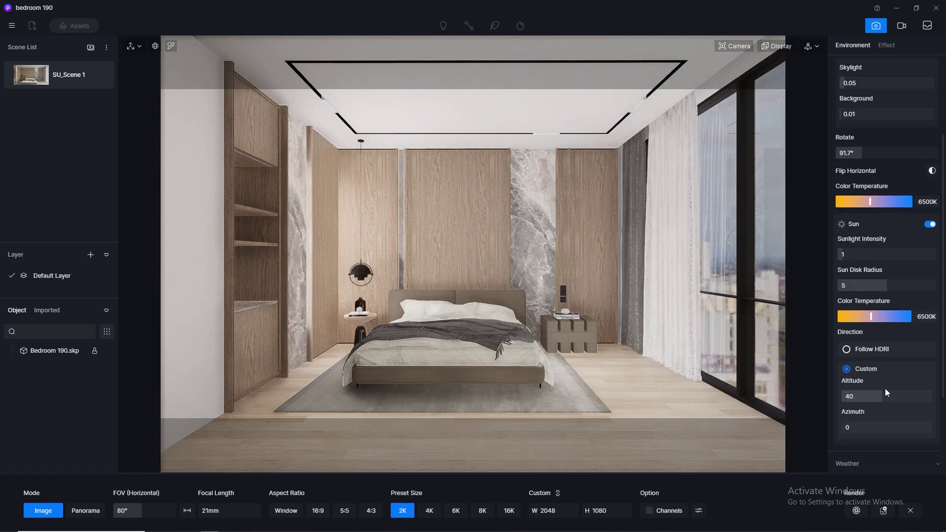
left_click(852, 427)
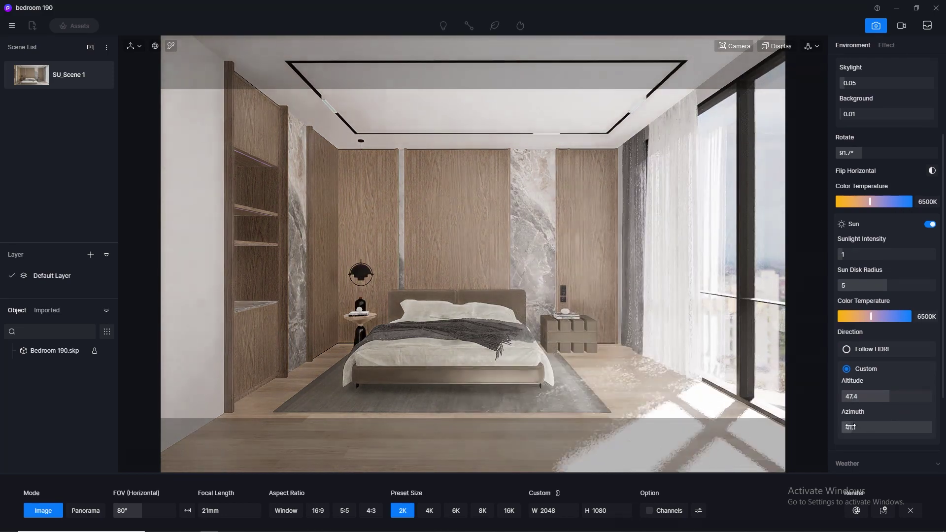
left_click_drag(851, 426, 856, 425)
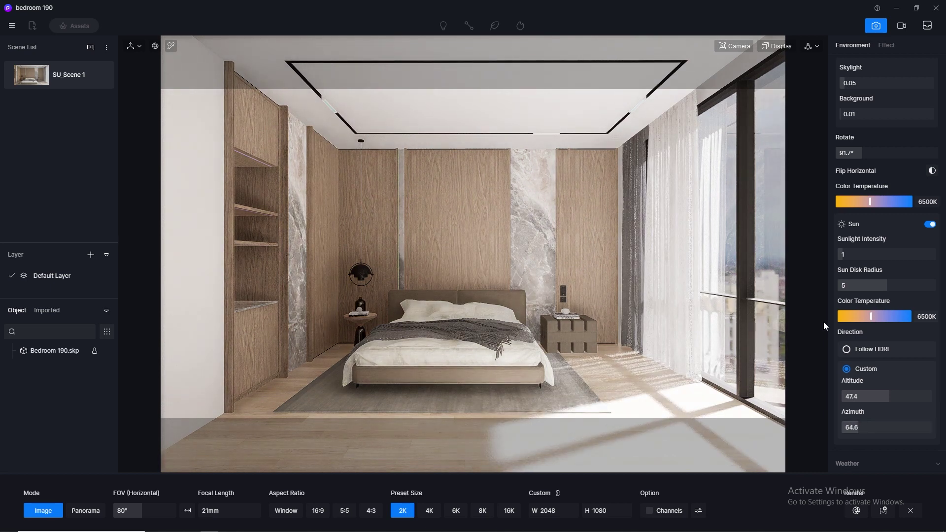
Reduce the sunlight intensity to 0.02 after trying 0.1, 0.01 and 0.03.
left_click(866, 257)
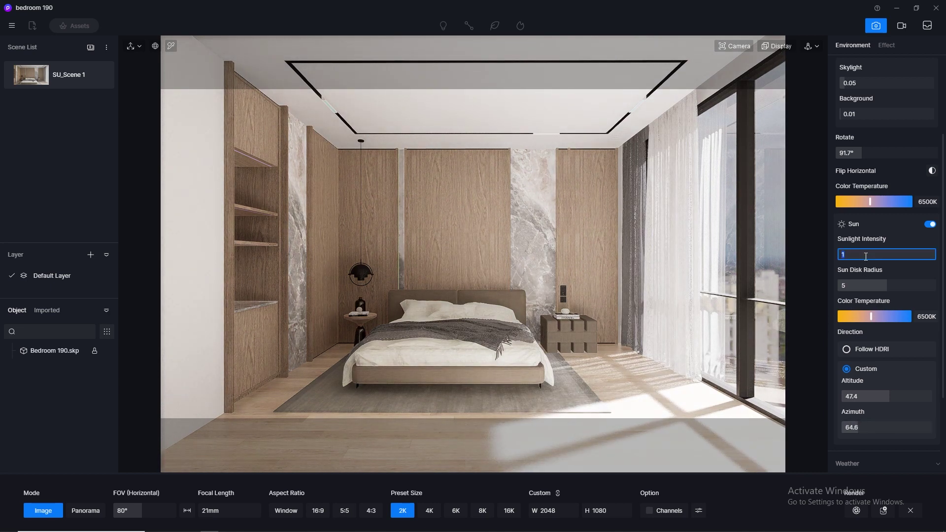
type("0.1")
key("Return")
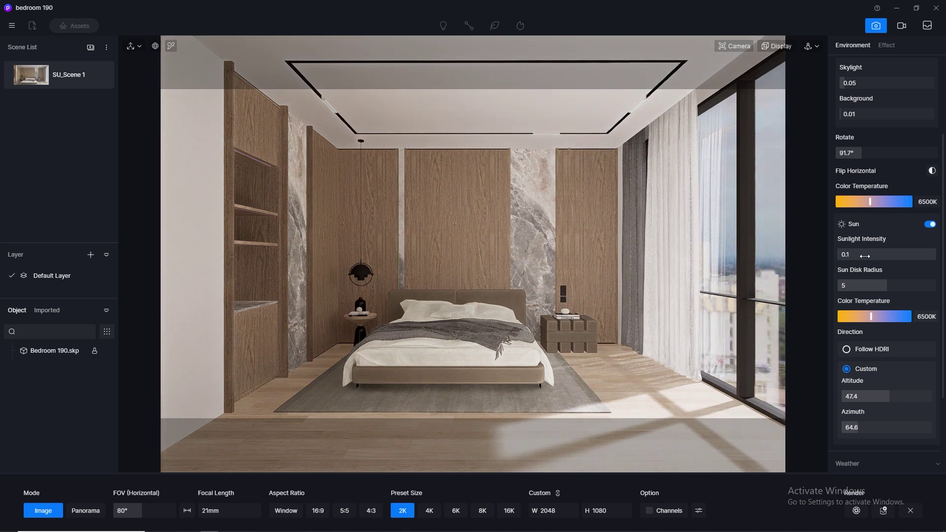
left_click(865, 256)
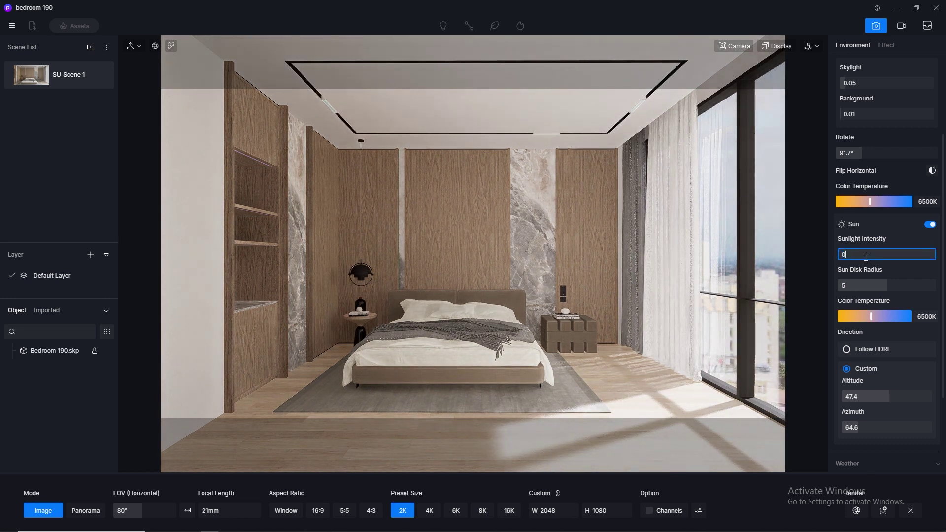
type("0.01")
key("Return")
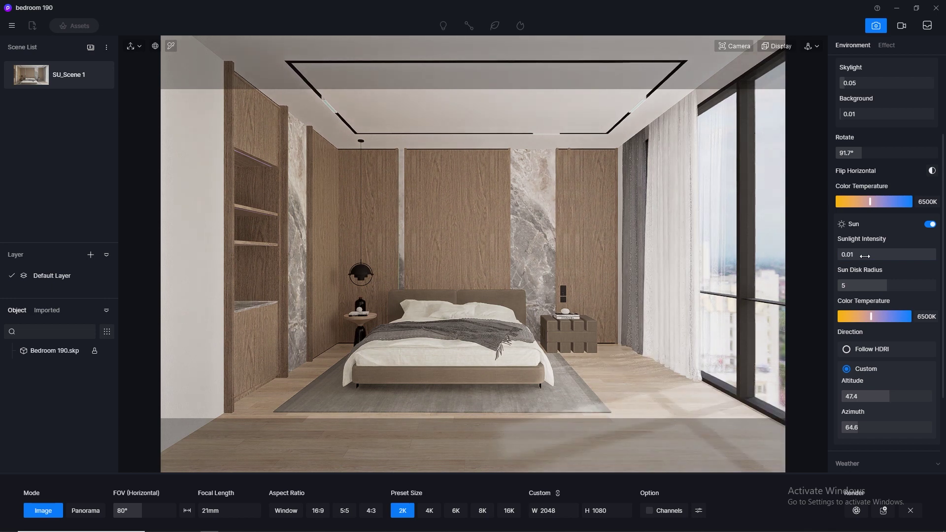
left_click(866, 256)
type("0")
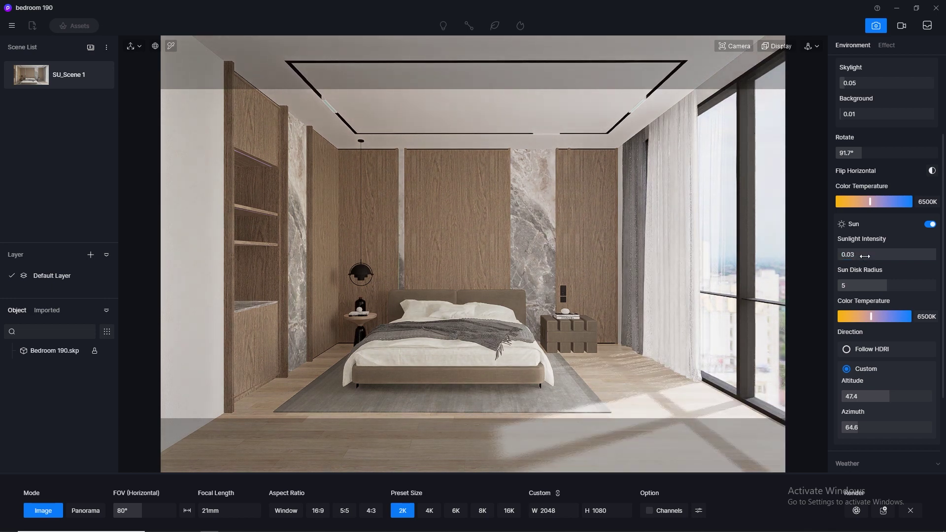
left_click(865, 257)
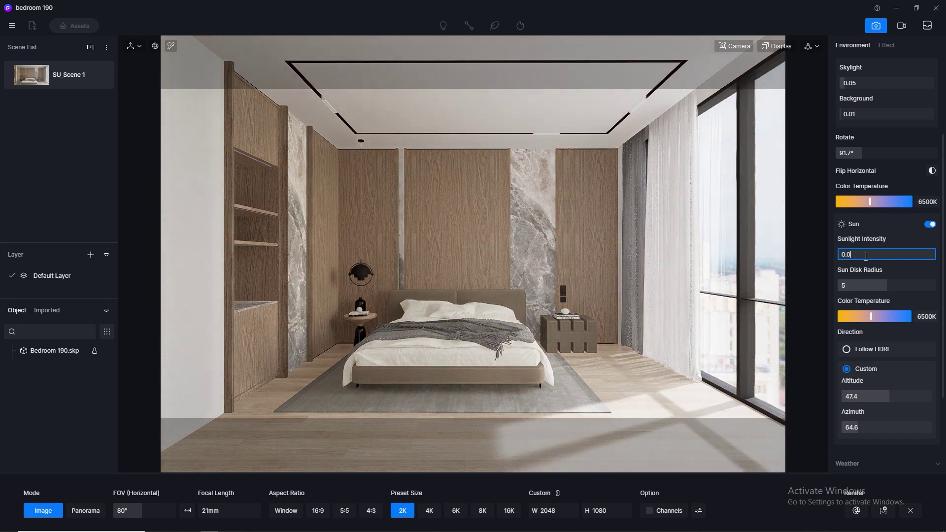
key("Return")
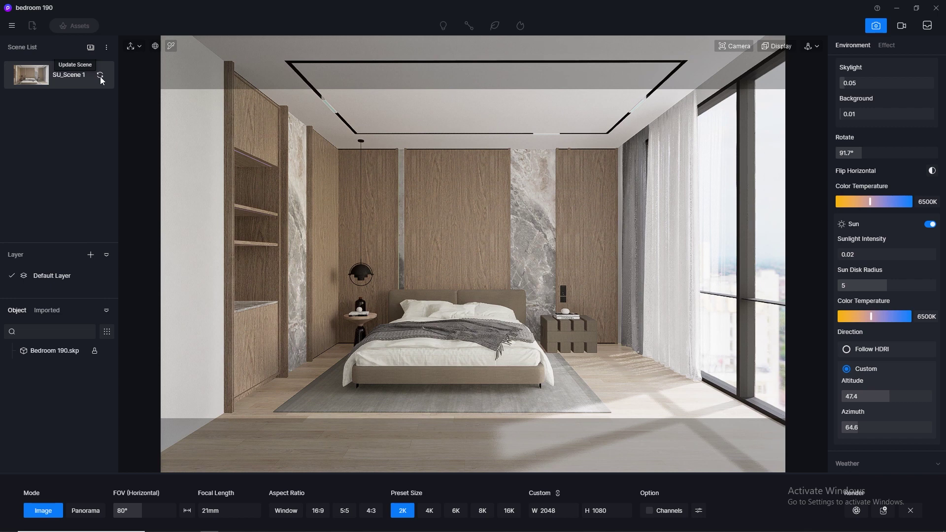
Update SU_Scene 1 with the sun settings and save the project.
left_click(17, 28)
mouse_move(34, 45)
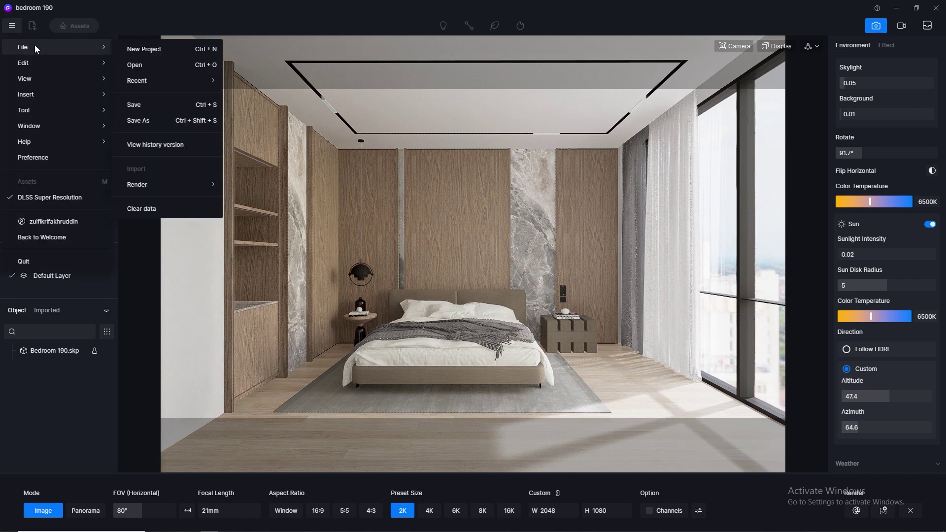
left_click(136, 106)
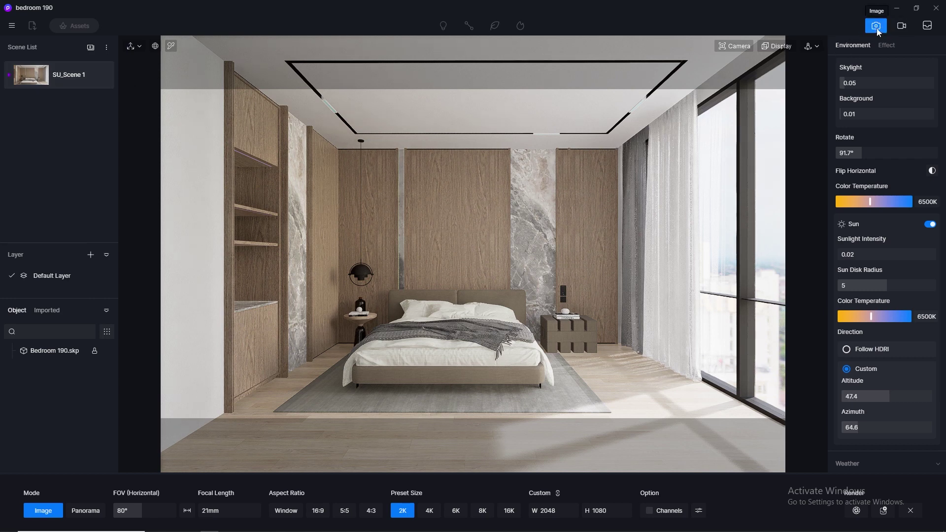
Set the Bloom, Lens flare and Vignette camera effects to 0.5 each.
left_click(886, 44)
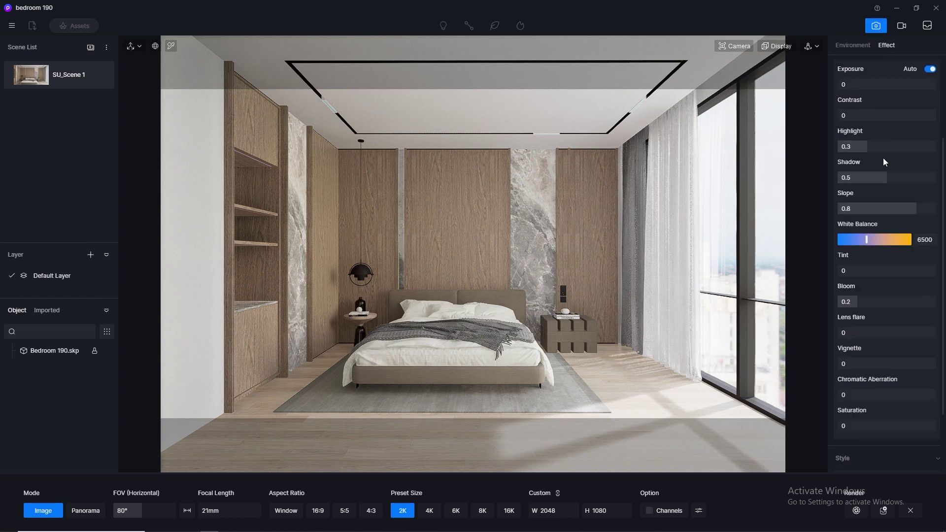
left_click(856, 297)
type("0.5")
left_click(856, 318)
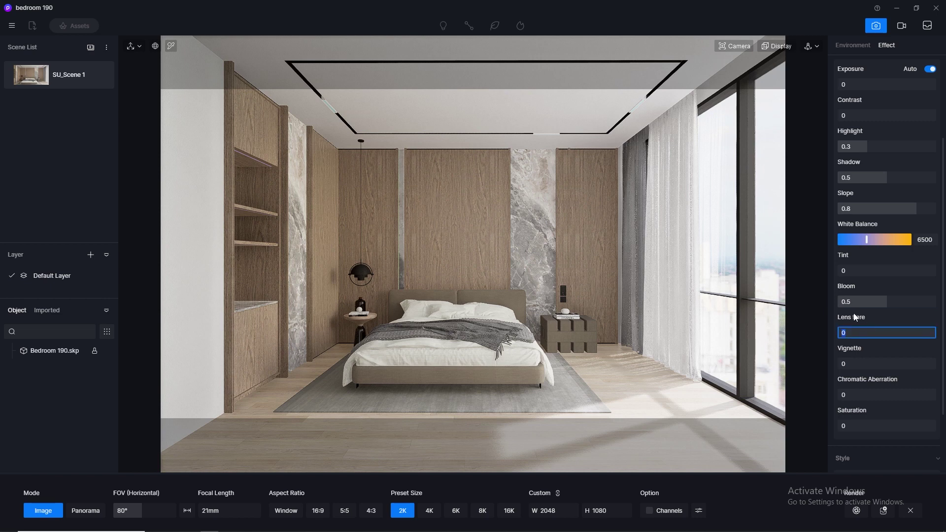
type("0.5")
key("Return")
left_click(863, 356)
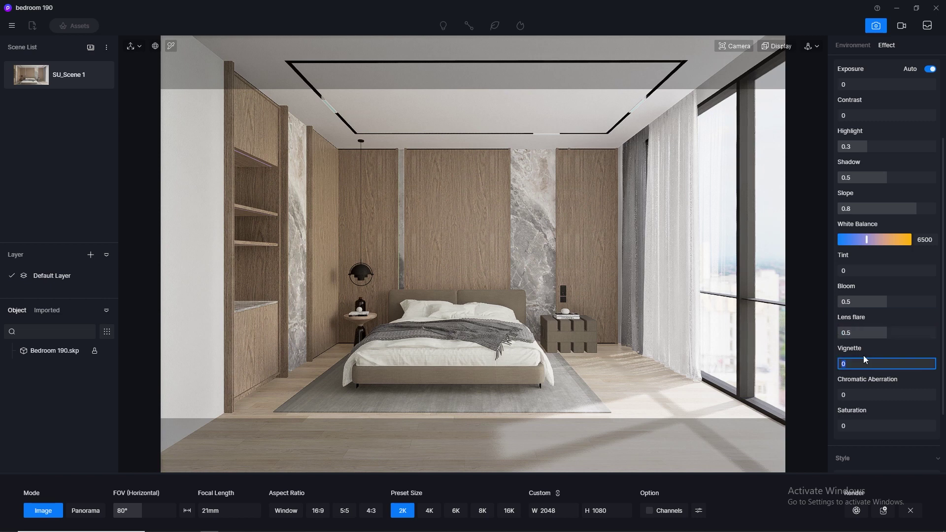
type("0.5")
key("Return")
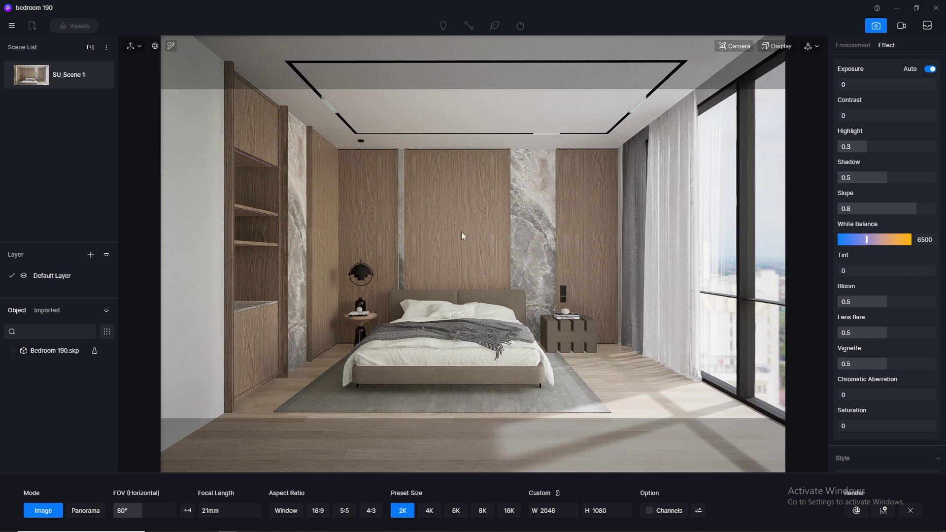
Set the image effect's contrast to 0.1, testing another value before returning to it.
left_click(863, 111)
key("Return")
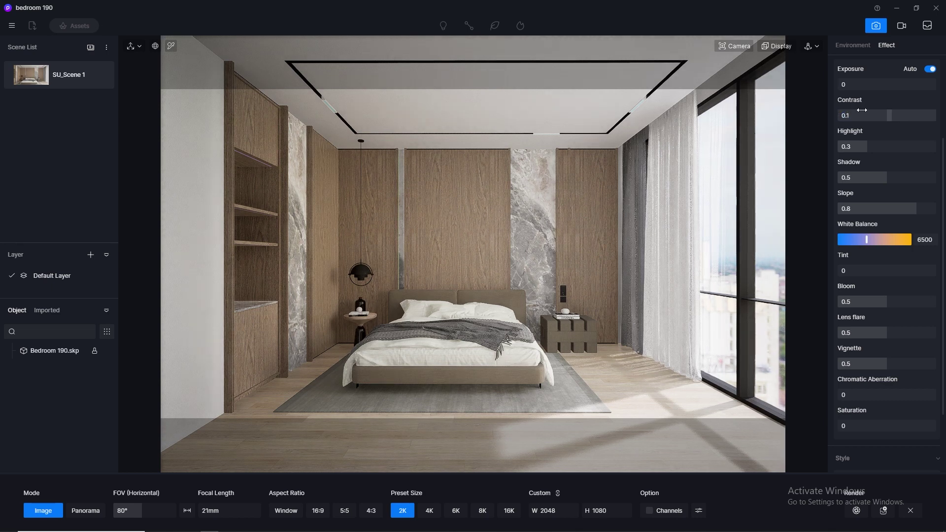
left_click(872, 119)
key("Return")
left_click(871, 118)
key("Return")
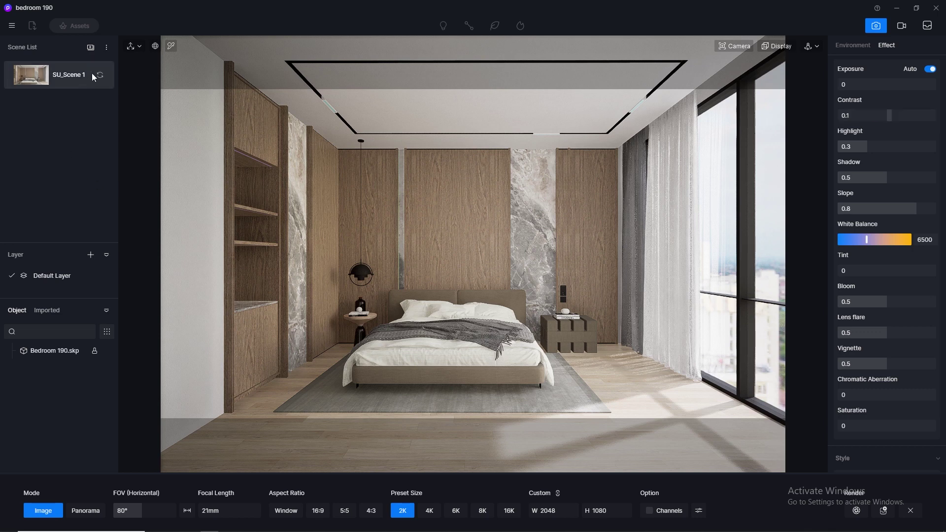
Update SU_Scene 1 with the effect settings and save the project.
left_click(99, 75)
left_click(12, 26)
left_click(141, 99)
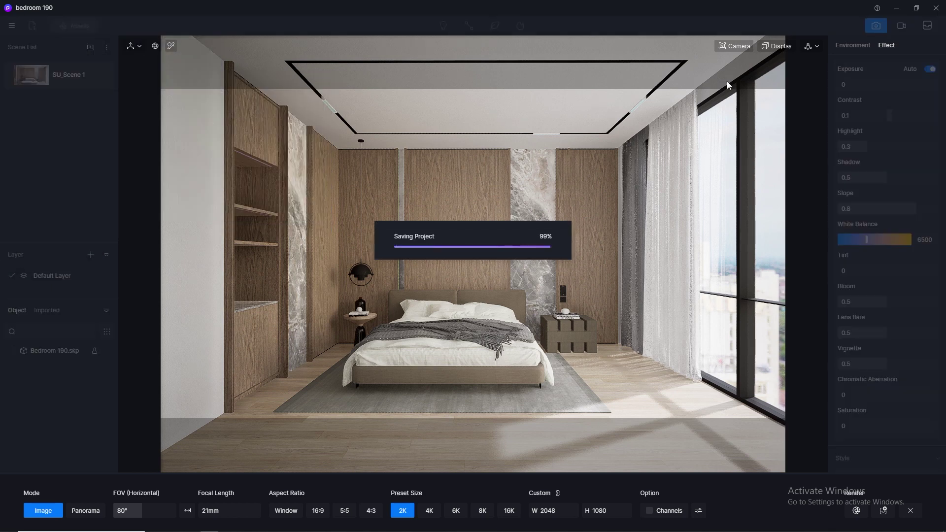
Leave image render mode, pick the light strip material in the black ceiling track and make it emissive.
left_click(876, 26)
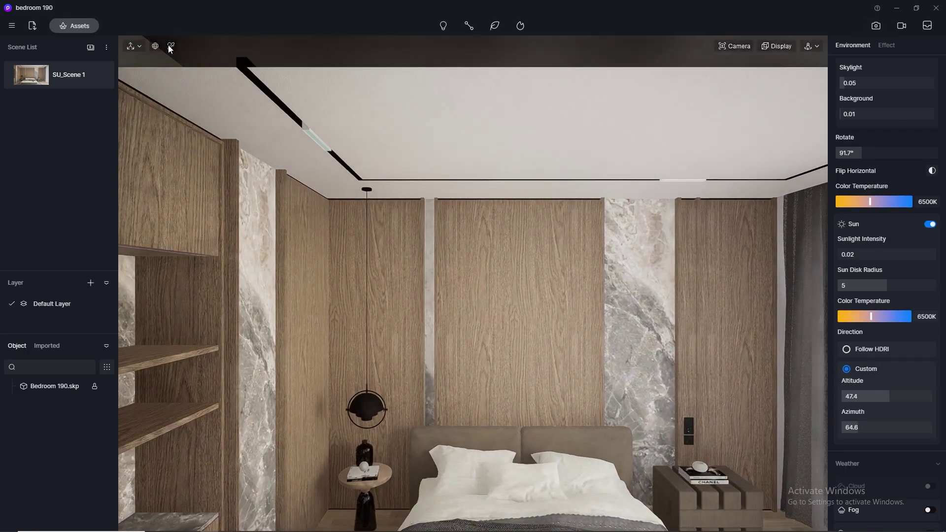
left_click(171, 46)
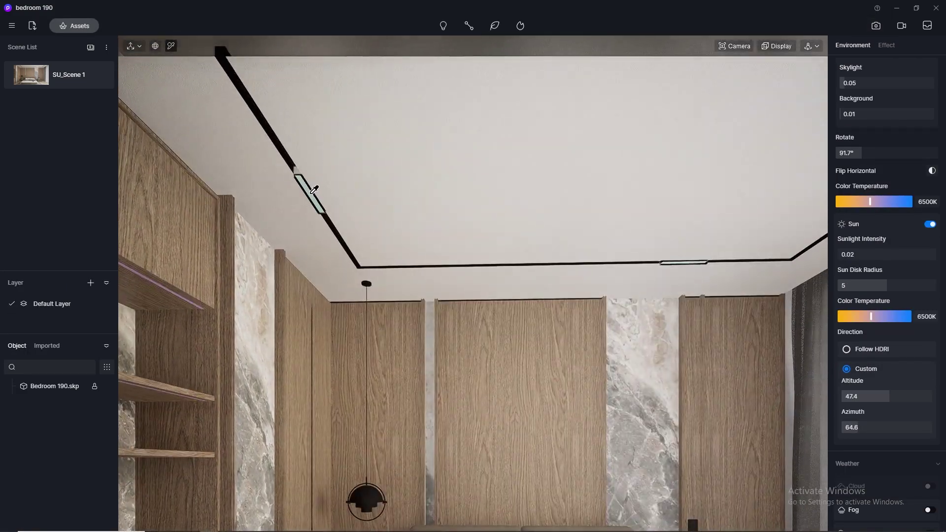
scroll(314, 190, "up", 3)
scroll(314, 190, "down", 1)
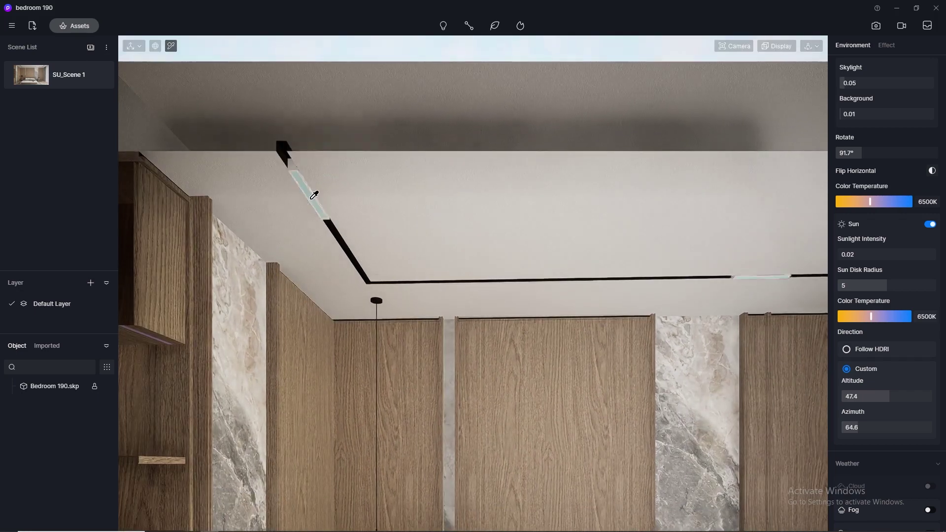
left_click(316, 193)
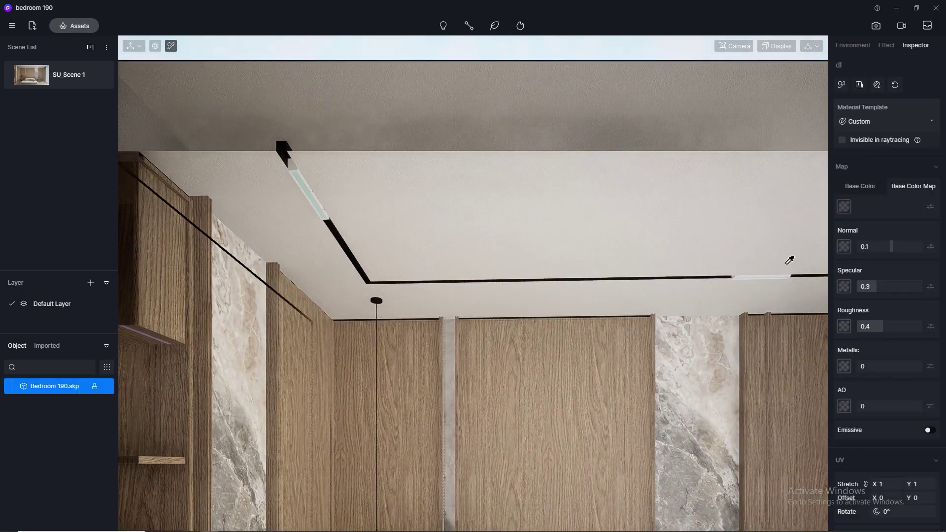
left_click(930, 430)
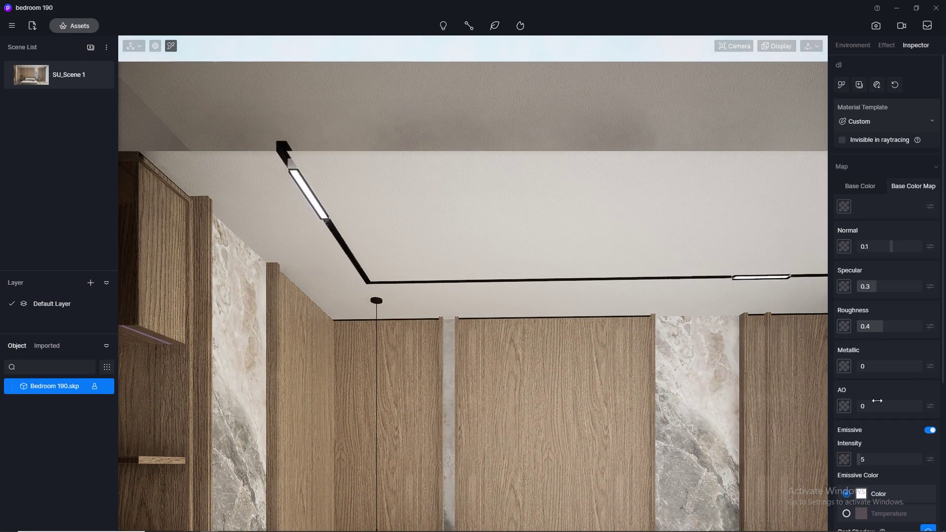
Set the emissive intensity of the ceiling track light material to 10.
left_click(881, 462)
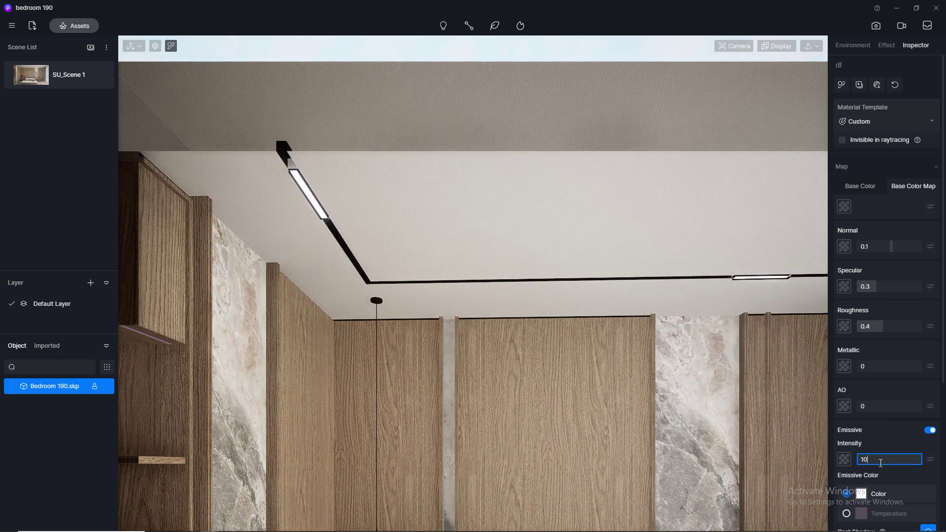
key("Return")
scroll(504, 293, "down", 3)
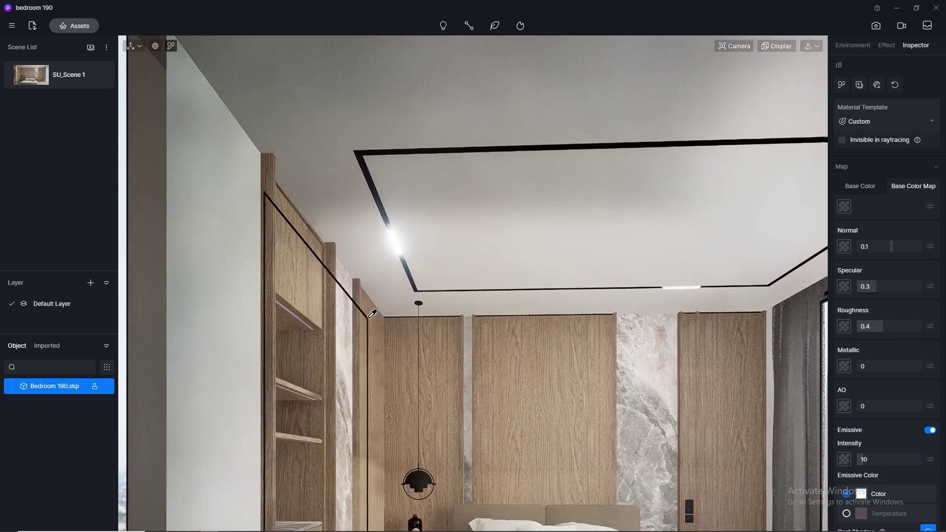
left_click(317, 325)
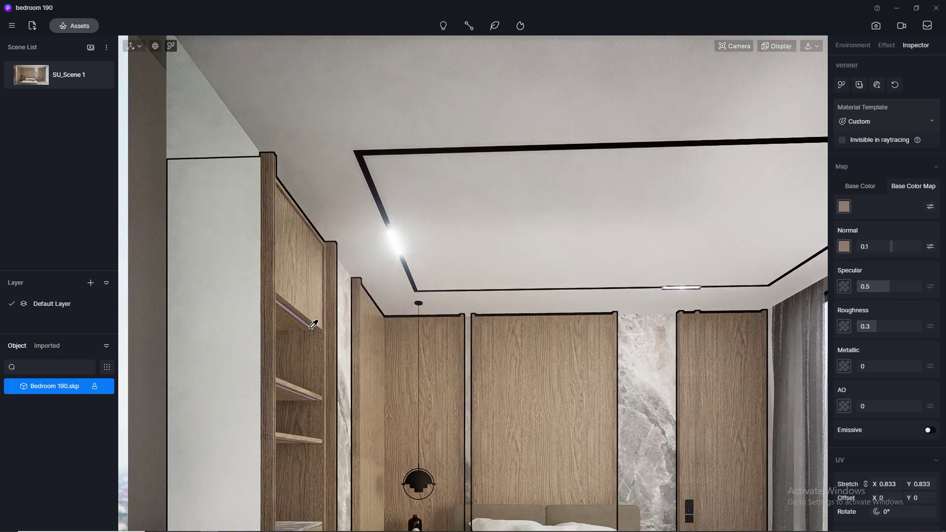
left_click(931, 432)
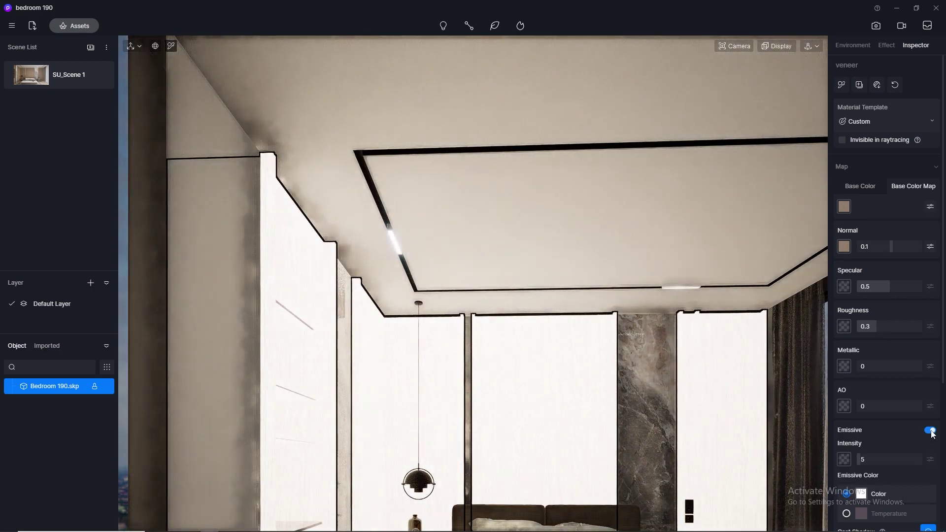
left_click(931, 430)
Pick the LED strip material under the cabinet shelves and make it emissive with a colour temperature of 3500.
scroll(306, 315, "up", 5)
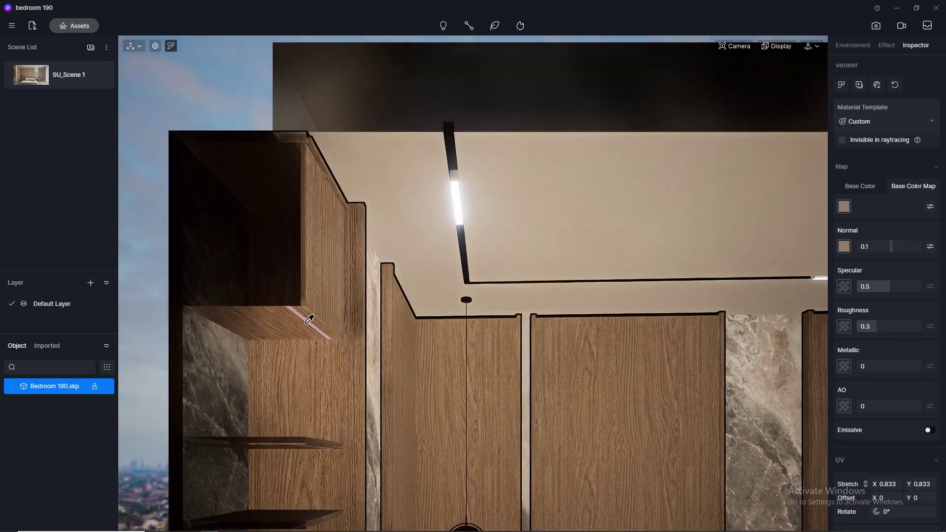
middle_click_drag(306, 323, 468, 221)
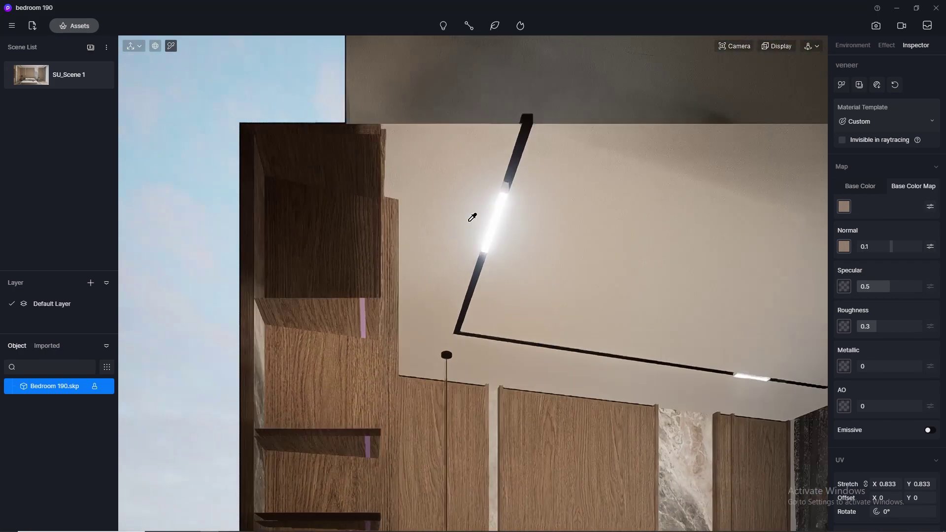
right_click_drag(472, 218, 381, 315)
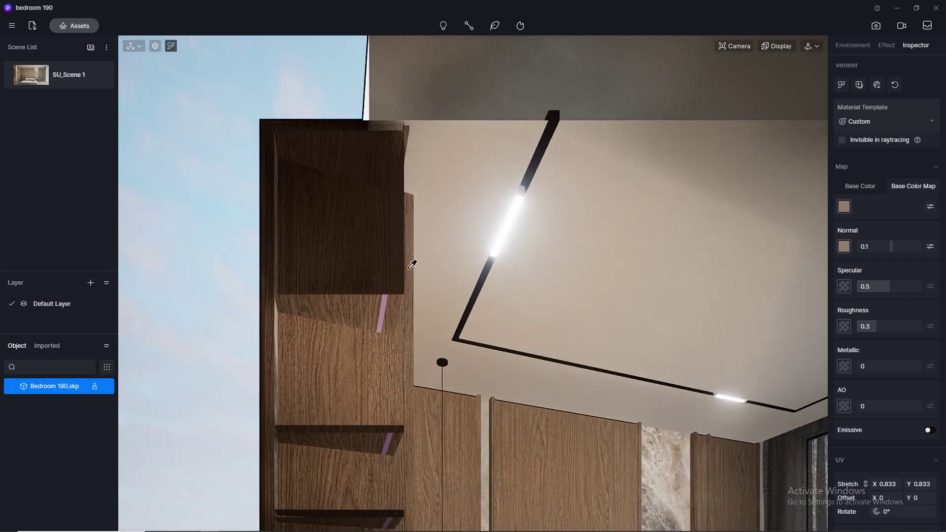
left_click(385, 302)
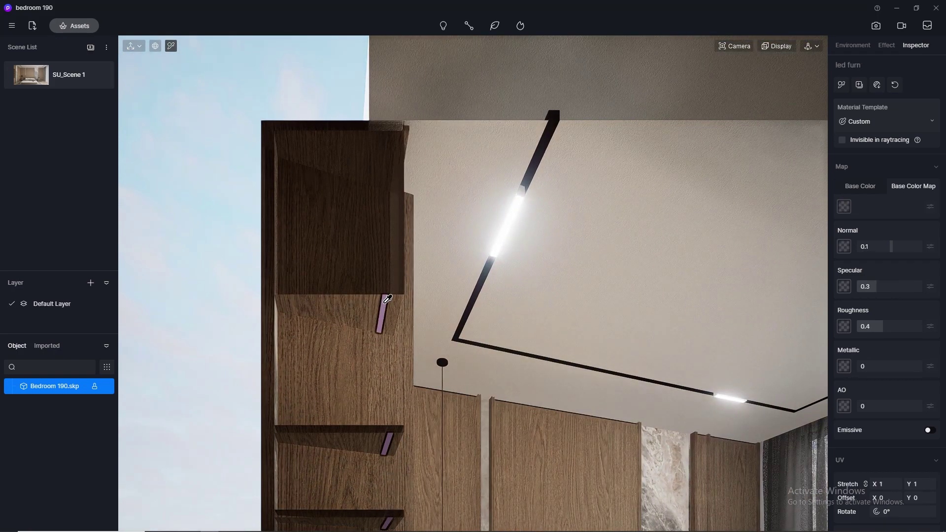
left_click(930, 431)
left_click(847, 513)
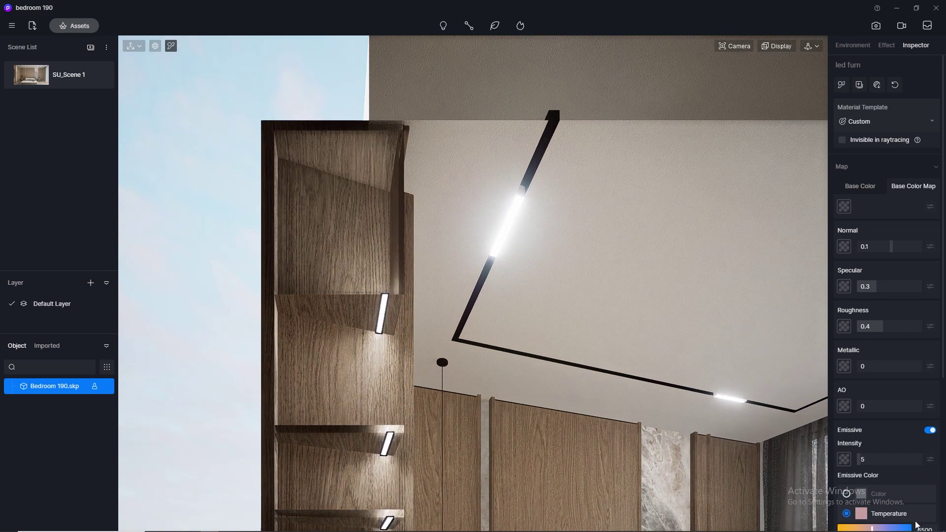
left_click(930, 524)
left_click(744, 173)
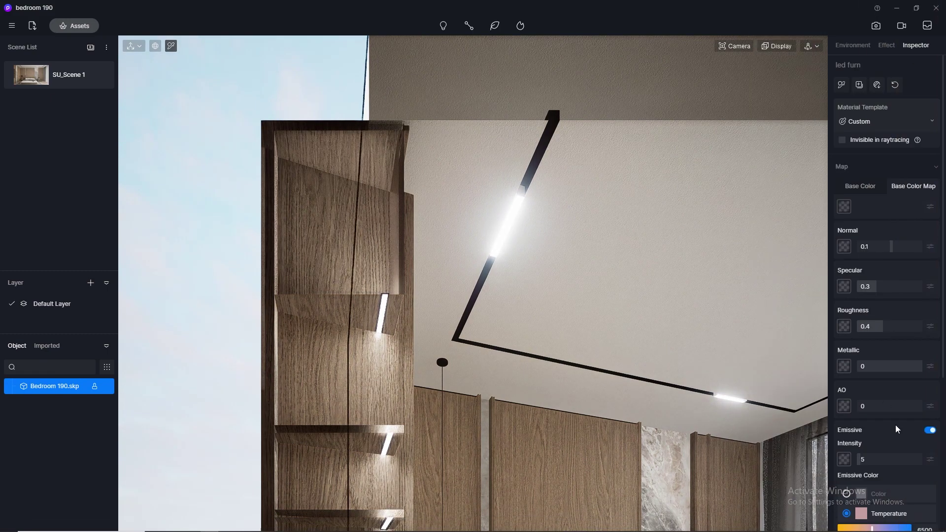
scroll(933, 481, "down", 1)
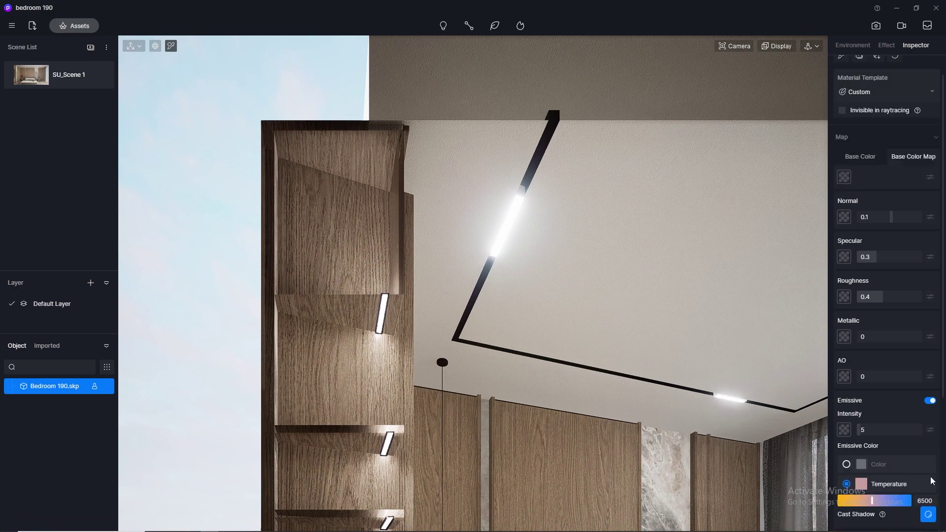
key("Return")
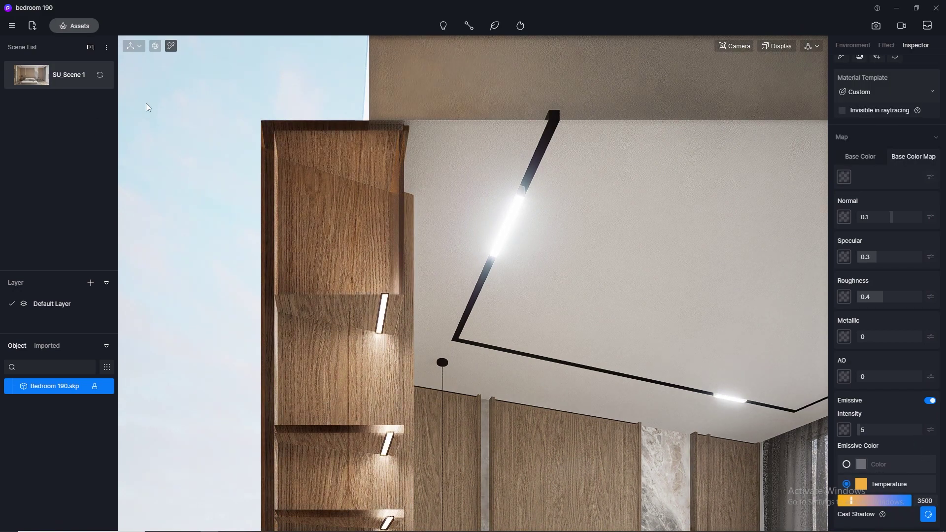
Switch the camera from two-point perspective to perspective view for a close-up of the gap between the wood wall panels.
middle_click_drag(461, 451, 411, 467)
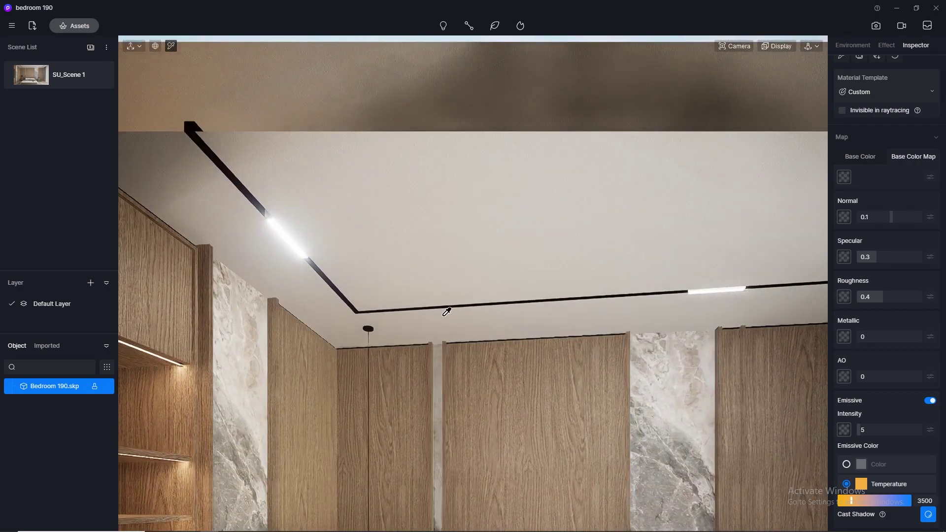
scroll(446, 323, "up", 3)
middle_click_drag(448, 340, 308, 289)
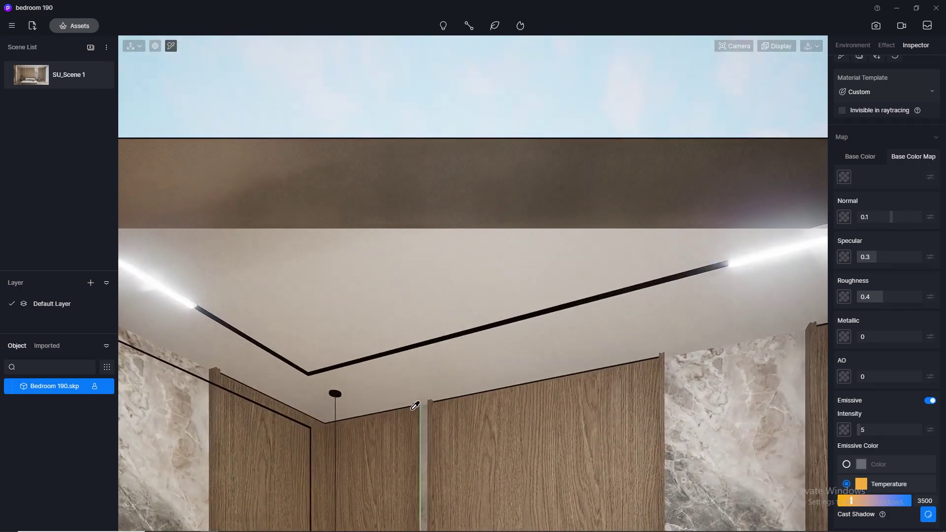
scroll(423, 405, "up", 4)
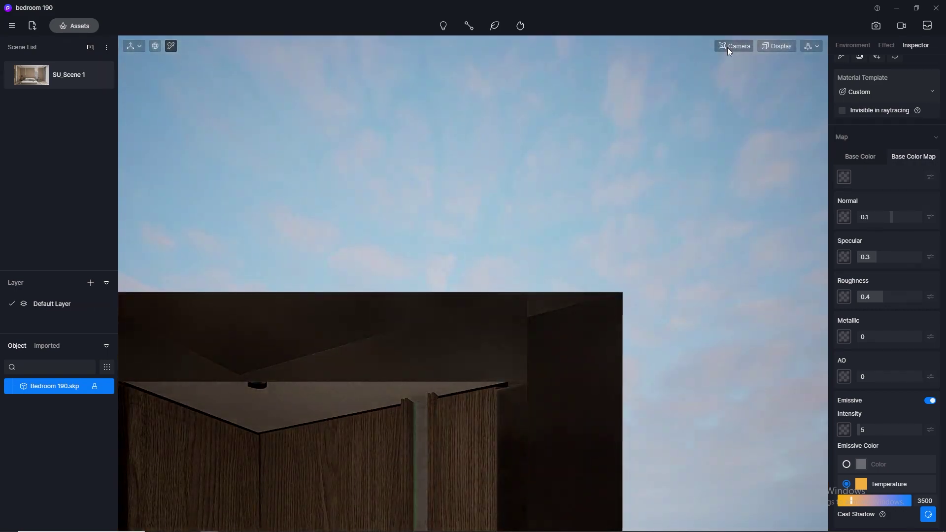
left_click(727, 48)
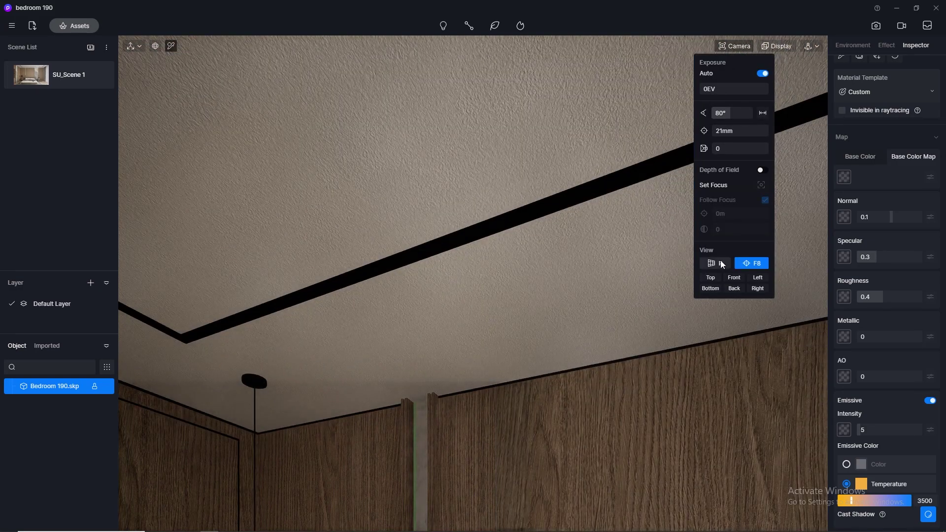
key("p")
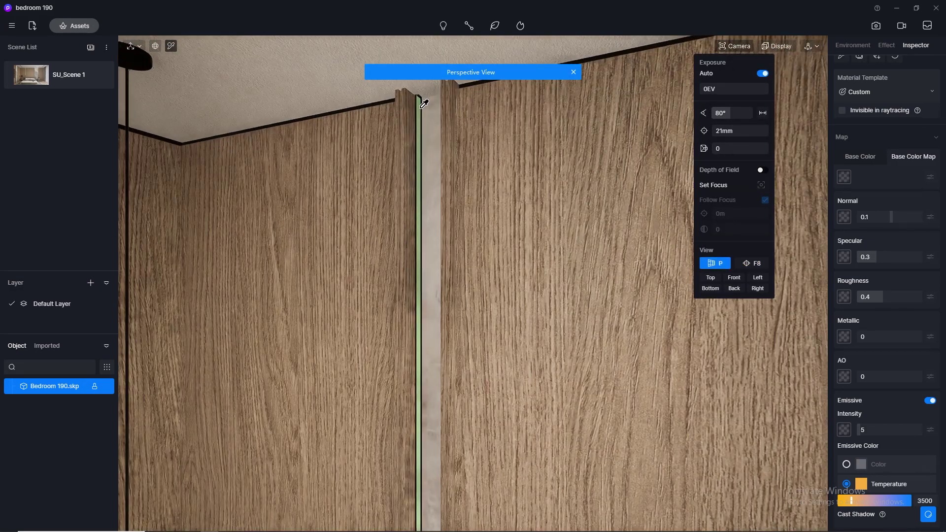
Make the vertical green LED strip between the wood wall panels emissive with a colour temperature of 3500.
left_click(934, 401)
left_click(931, 401)
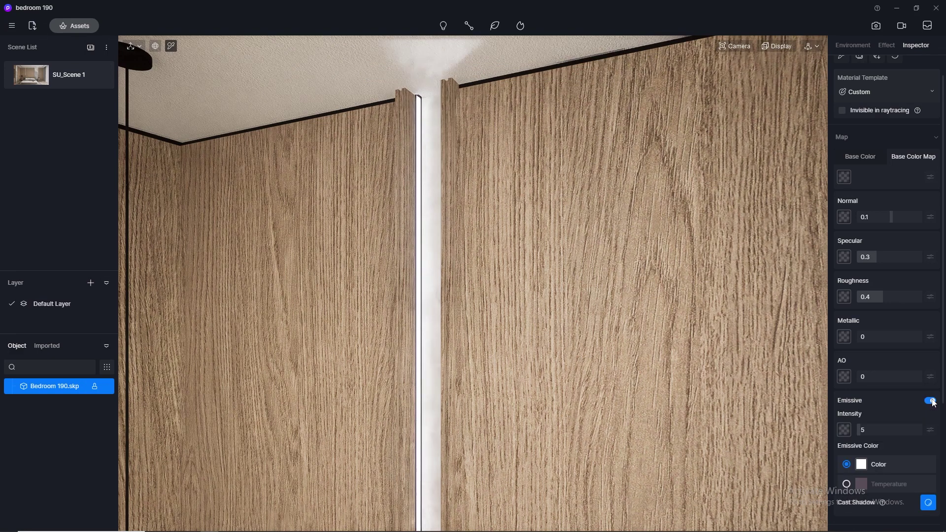
left_click(856, 485)
left_click(916, 500)
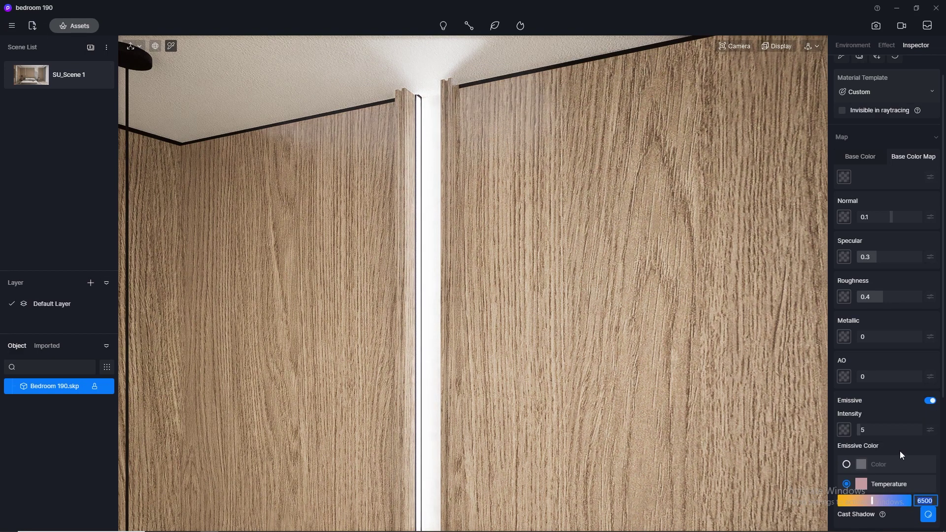
key("Return")
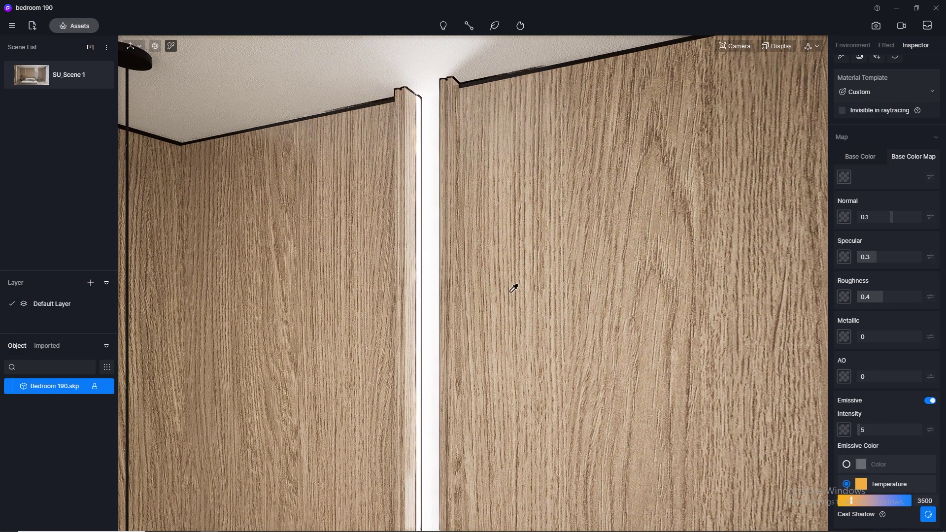
Set the emissive intensity of the vertical wall LED strip to 1.
scroll(483, 178, "down", 5)
middle_click_drag(430, 247, 642, 239)
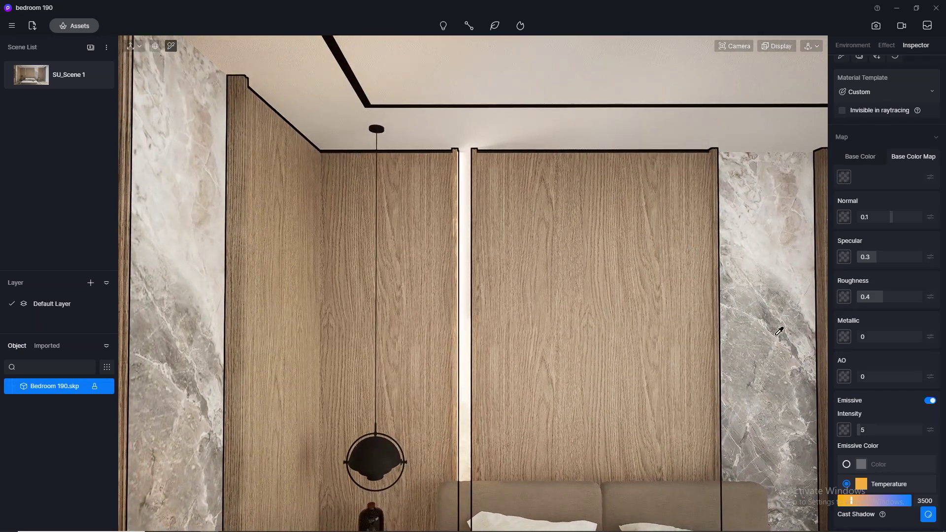
type("1")
key("Return")
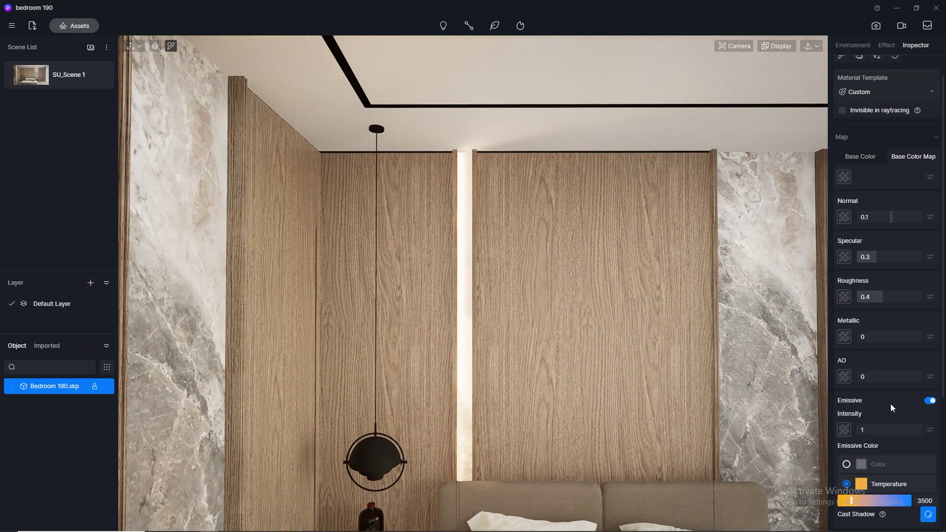
Pick the green LED strip in the ceiling recess above the curtains and make it emissive with a colour temperature of 3500.
scroll(296, 245, "down", 5)
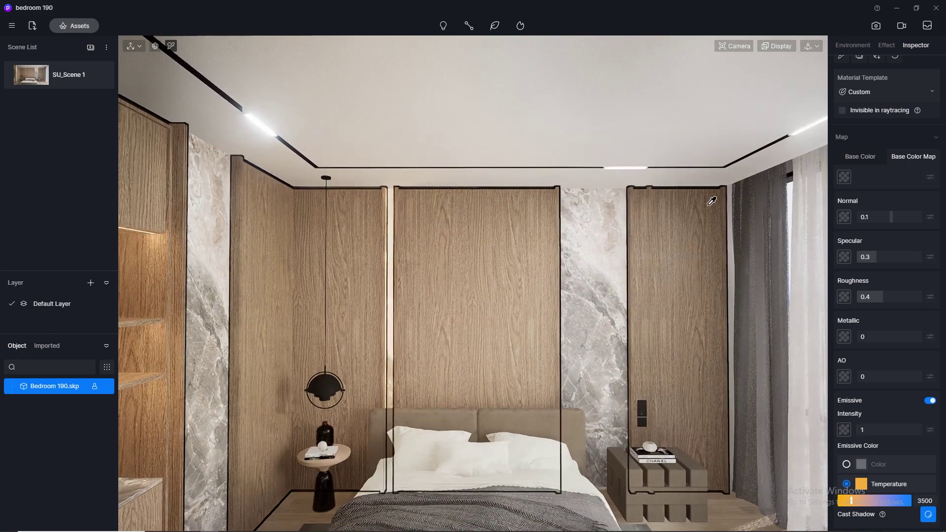
middle_click_drag(709, 201, 222, 267)
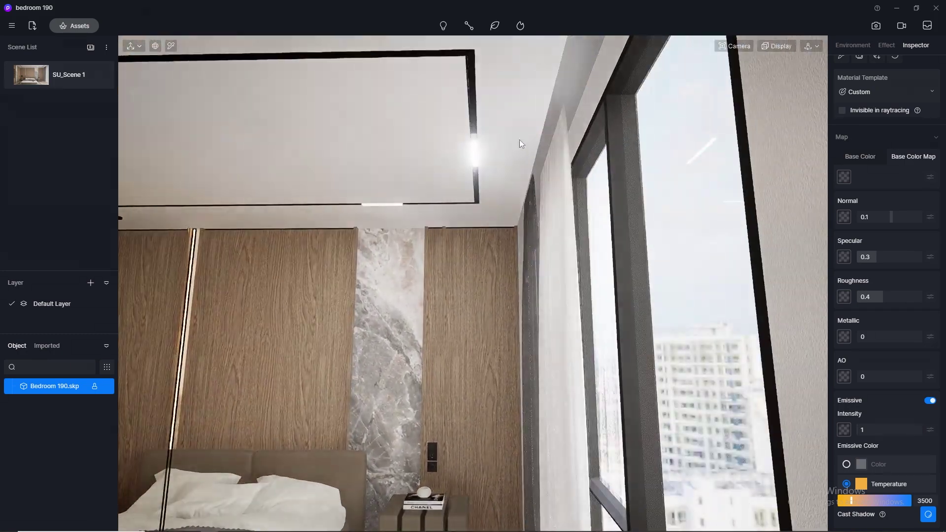
scroll(519, 140, "up", 3)
middle_click_drag(564, 129, 471, 164)
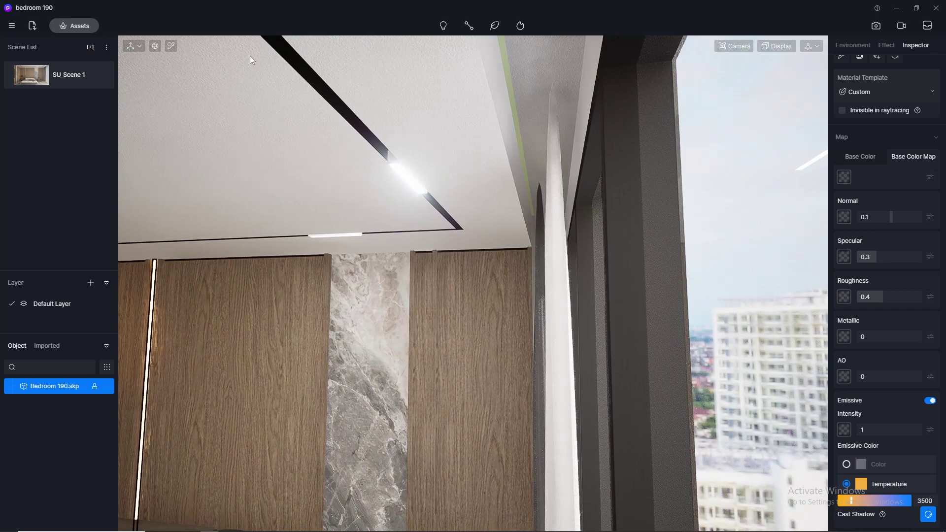
left_click(171, 46)
left_click(510, 63)
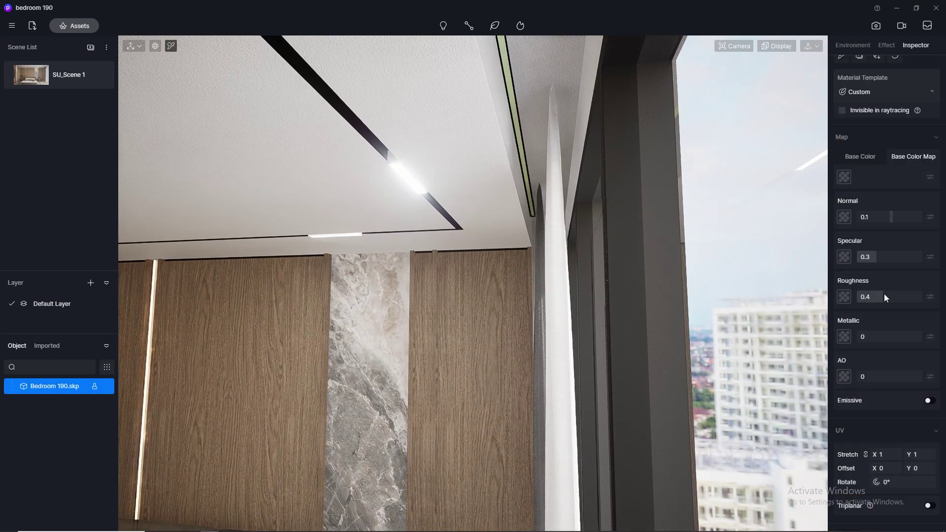
left_click(930, 401)
left_click(855, 484)
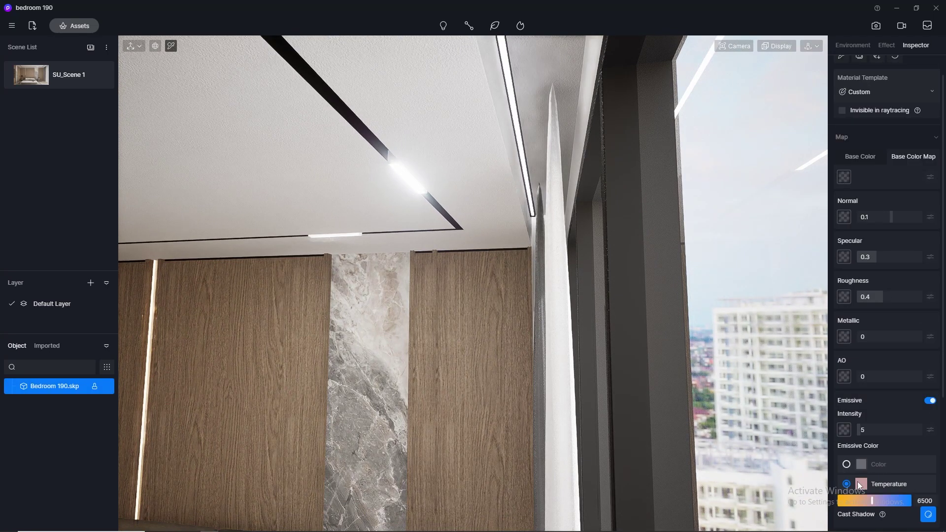
left_click(925, 500)
type("3500")
key("Return")
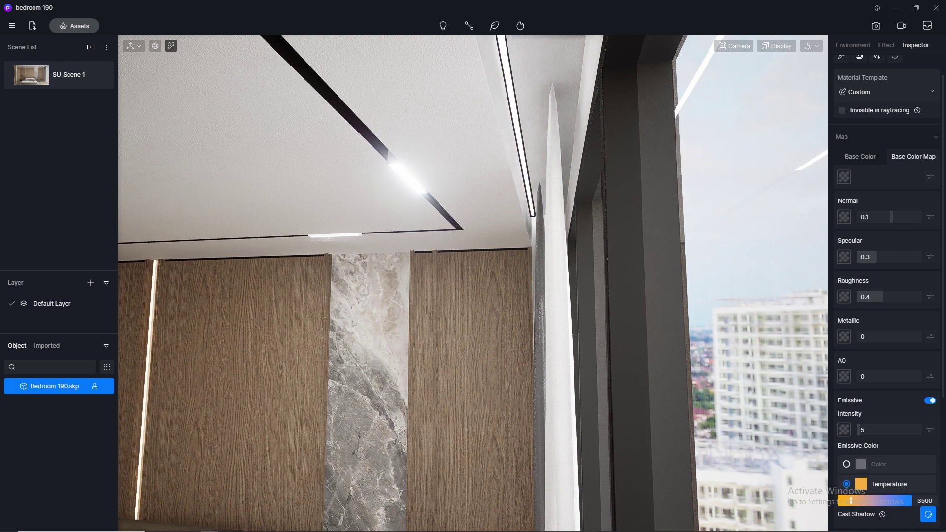
Return to the SU_Scene 1 view and enter image render mode with the 4K preset size.
left_click(22, 76)
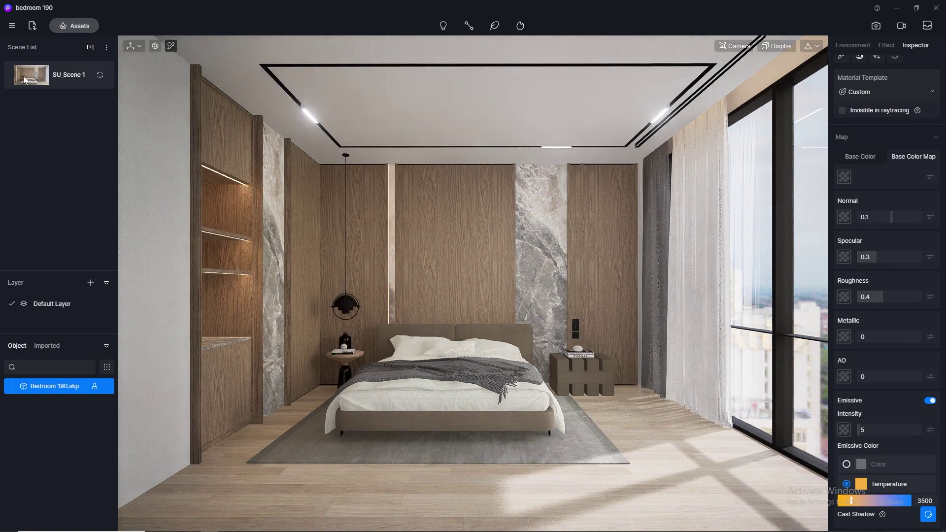
left_click(876, 26)
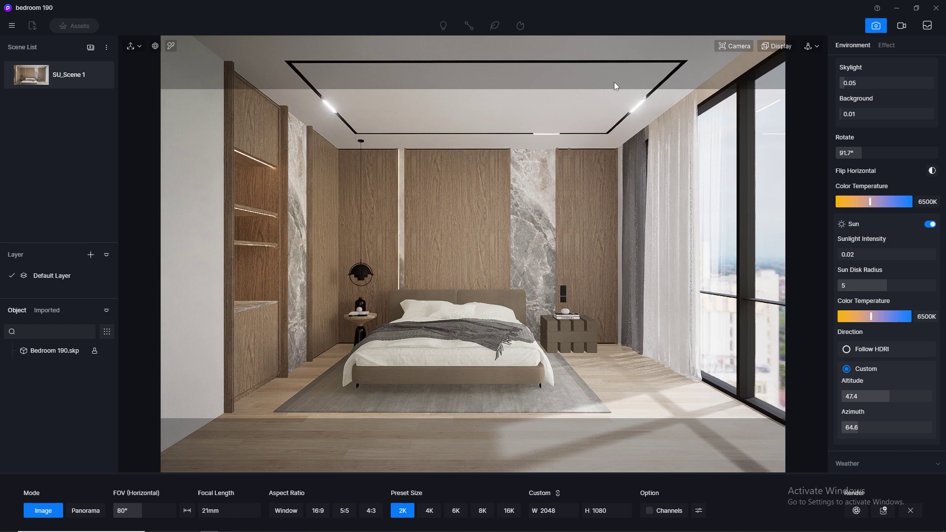
left_click(886, 47)
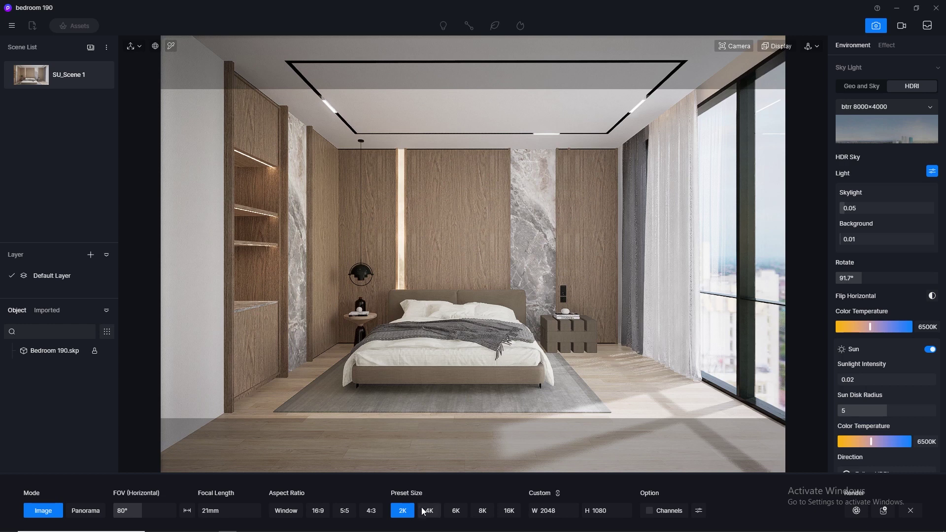
left_click(428, 515)
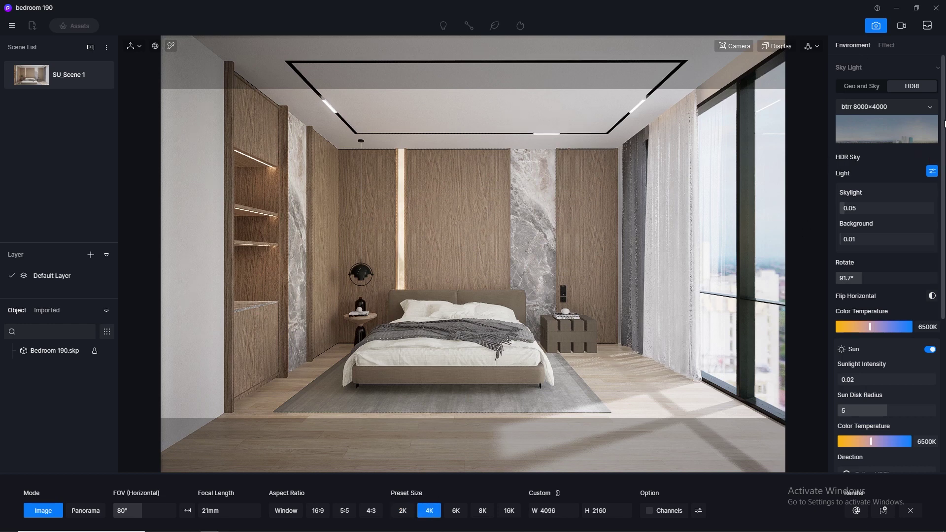
Review the sun and weather settings of the environment and the post-processing and style effect settings.
scroll(945, 123, "down", 5)
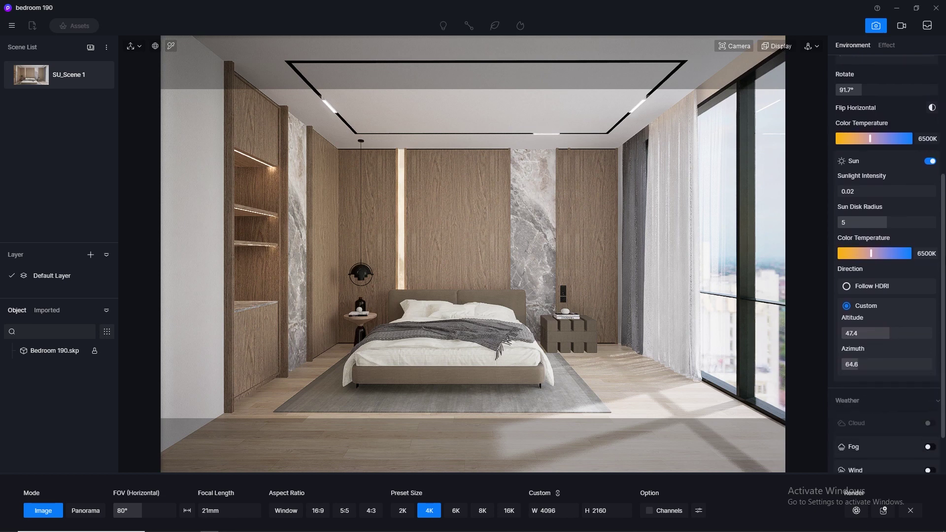
scroll(943, 197, "down", 2)
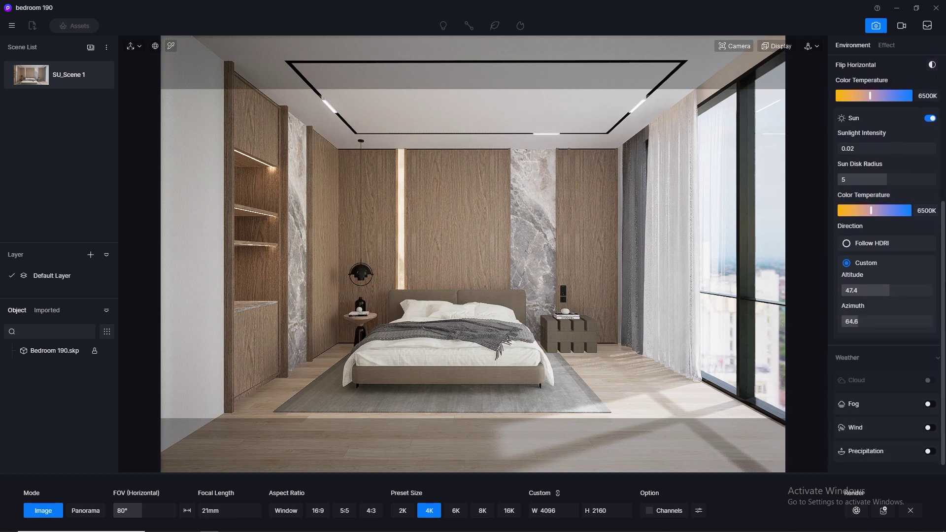
left_click(885, 46)
scroll(887, 247, "up", 6)
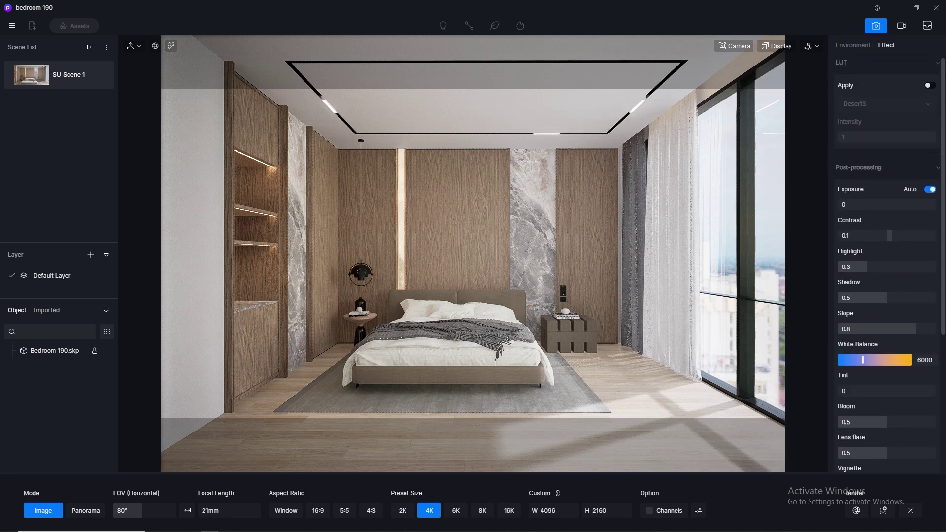
scroll(887, 246, "down", 4)
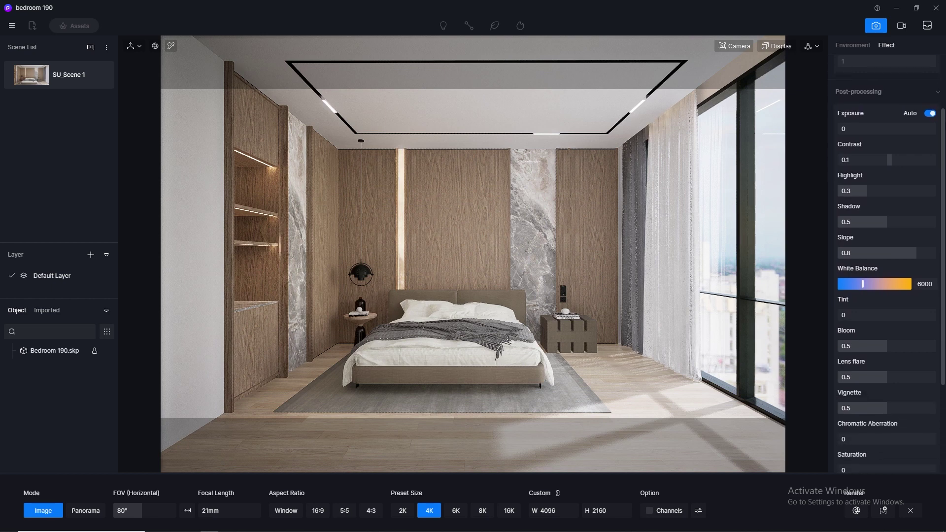
left_click_drag(943, 144, 942, 164)
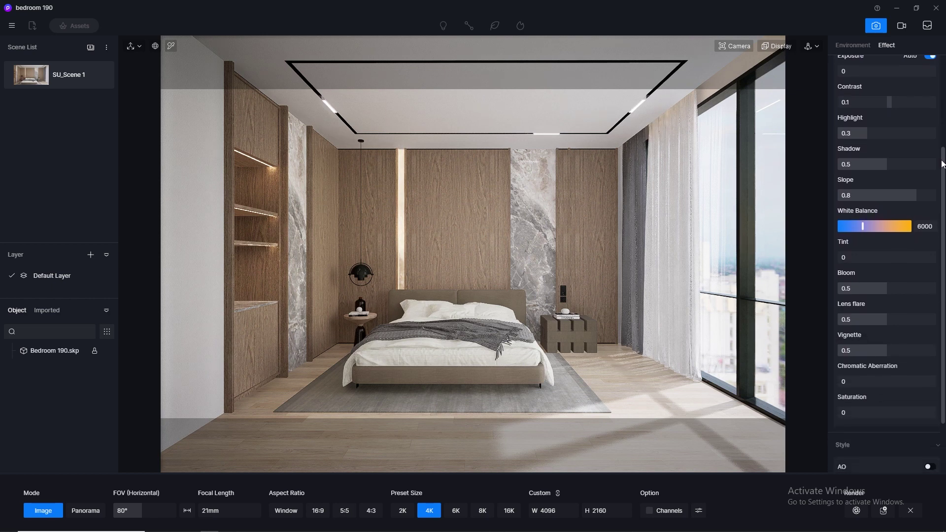
scroll(930, 164, "down", 3)
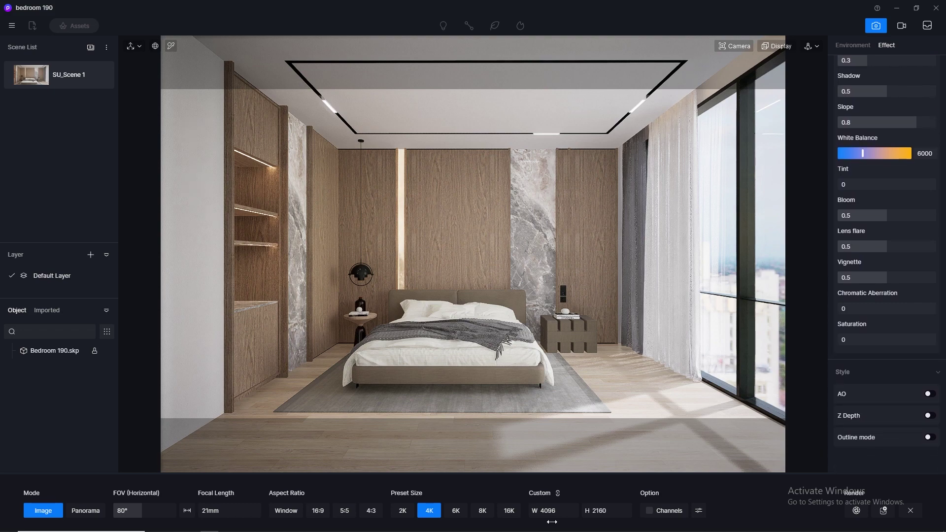
Start the 4K image render, saving it as D5_Image_20230704_220116.png in the #190 bedroom folder.
left_click(856, 510)
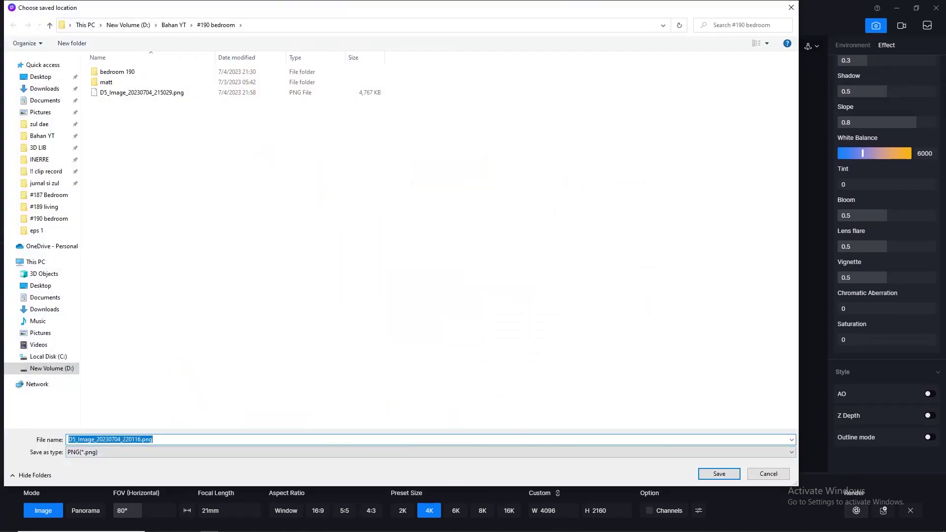
key("Return")
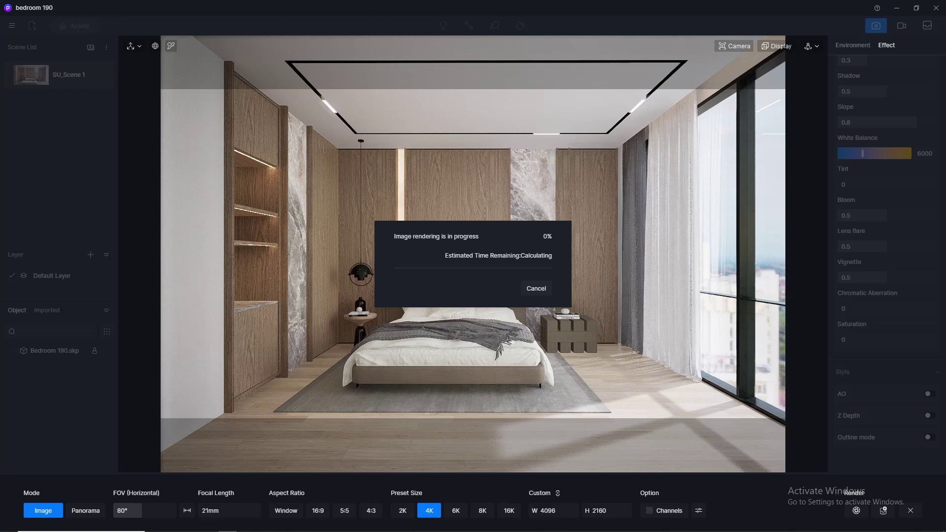